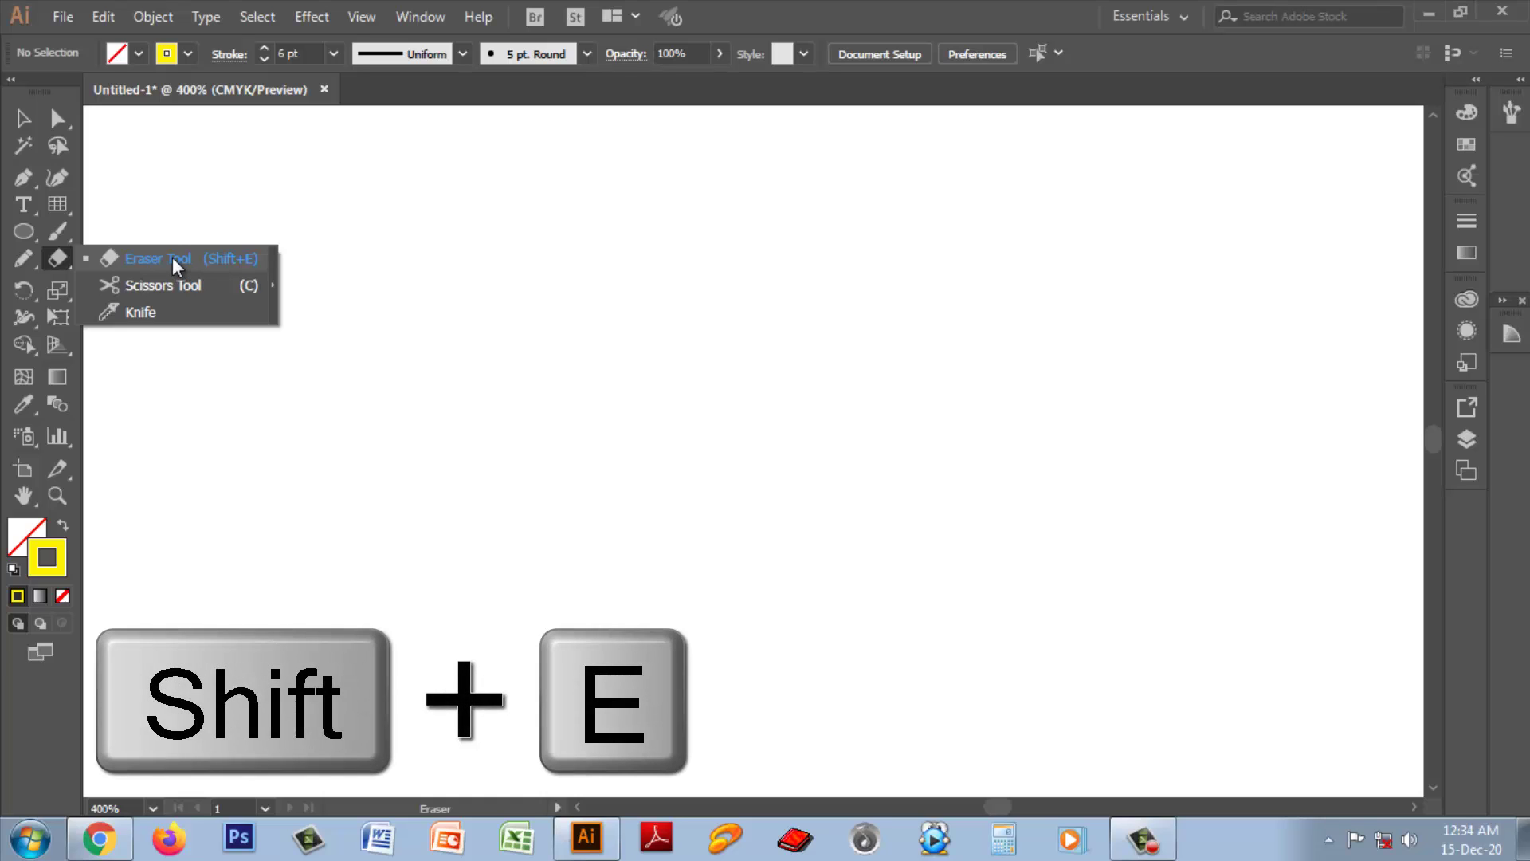
- Draw a rectangle about 102.5 × 63.5 px in the middle of the canvas and fill it with red
left_click(172, 257)
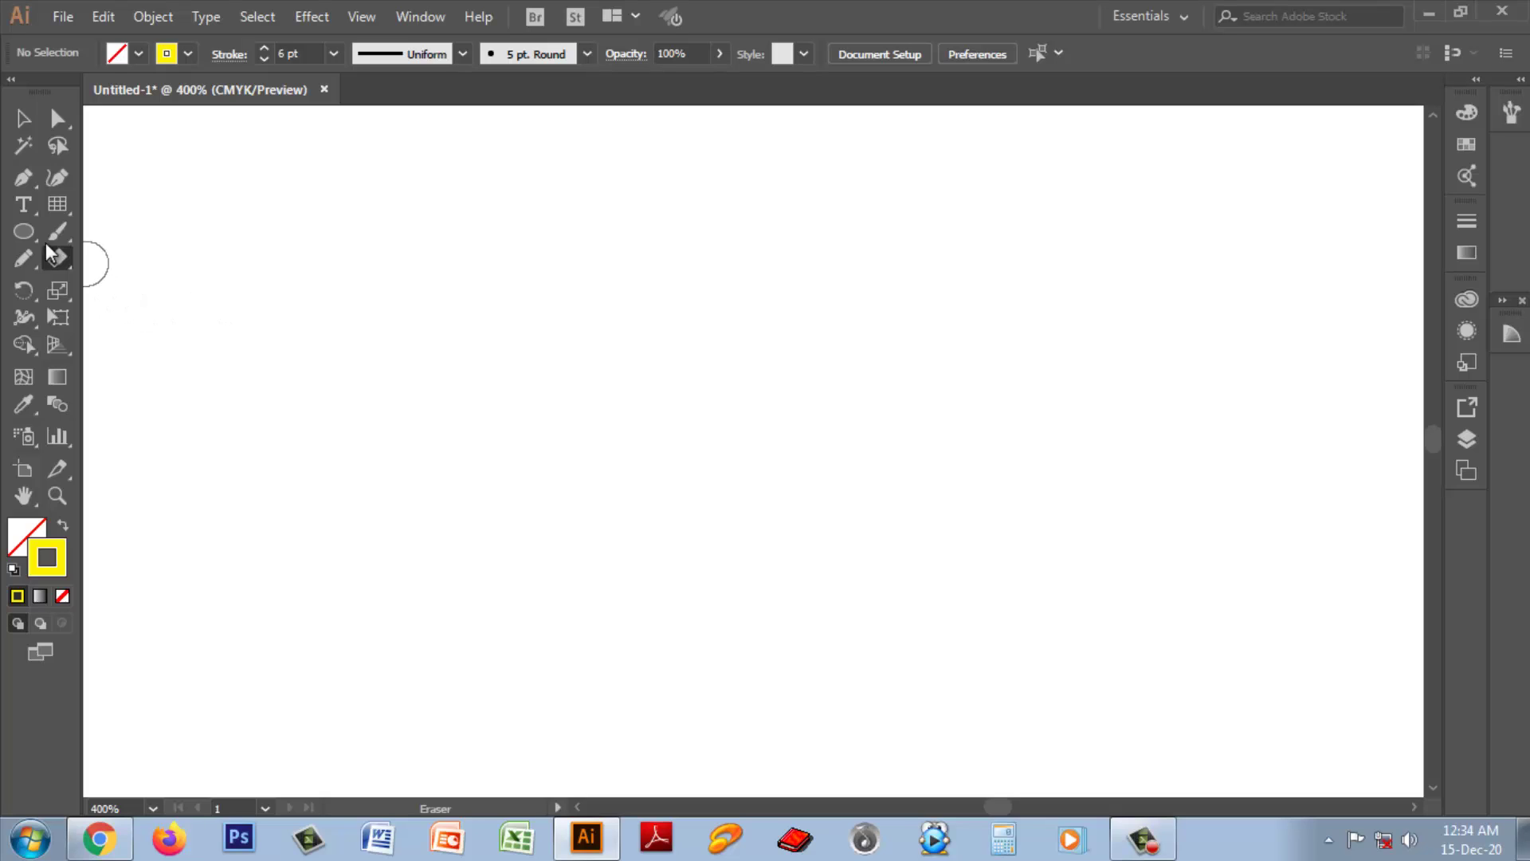
left_click(28, 230)
left_click(132, 231)
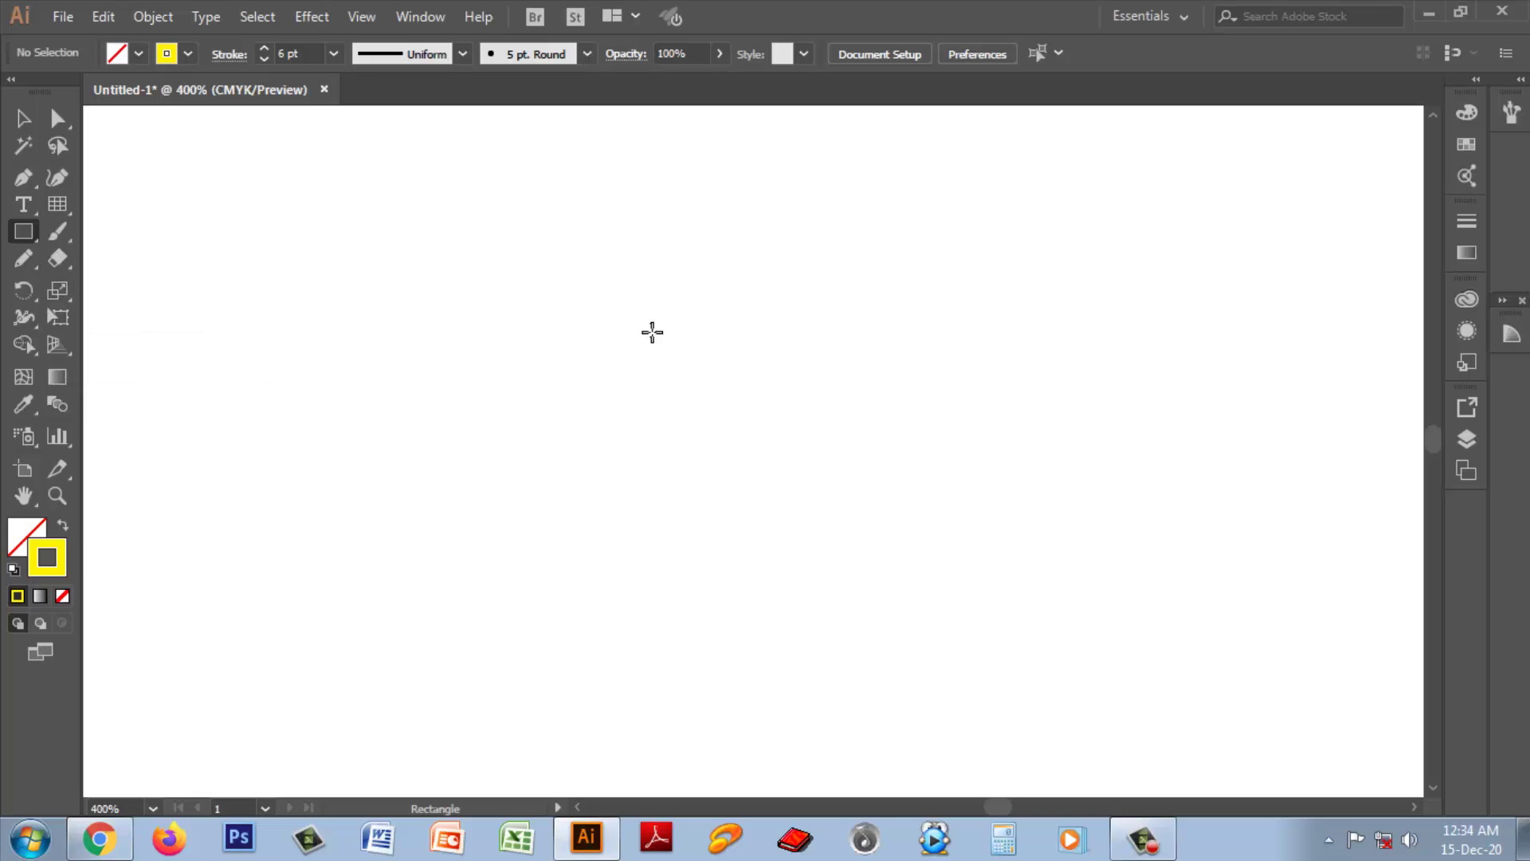
mouse_move(536, 271)
left_mouse_down()
mouse_move(693, 444)
mouse_move(997, 555)
left_mouse_up()
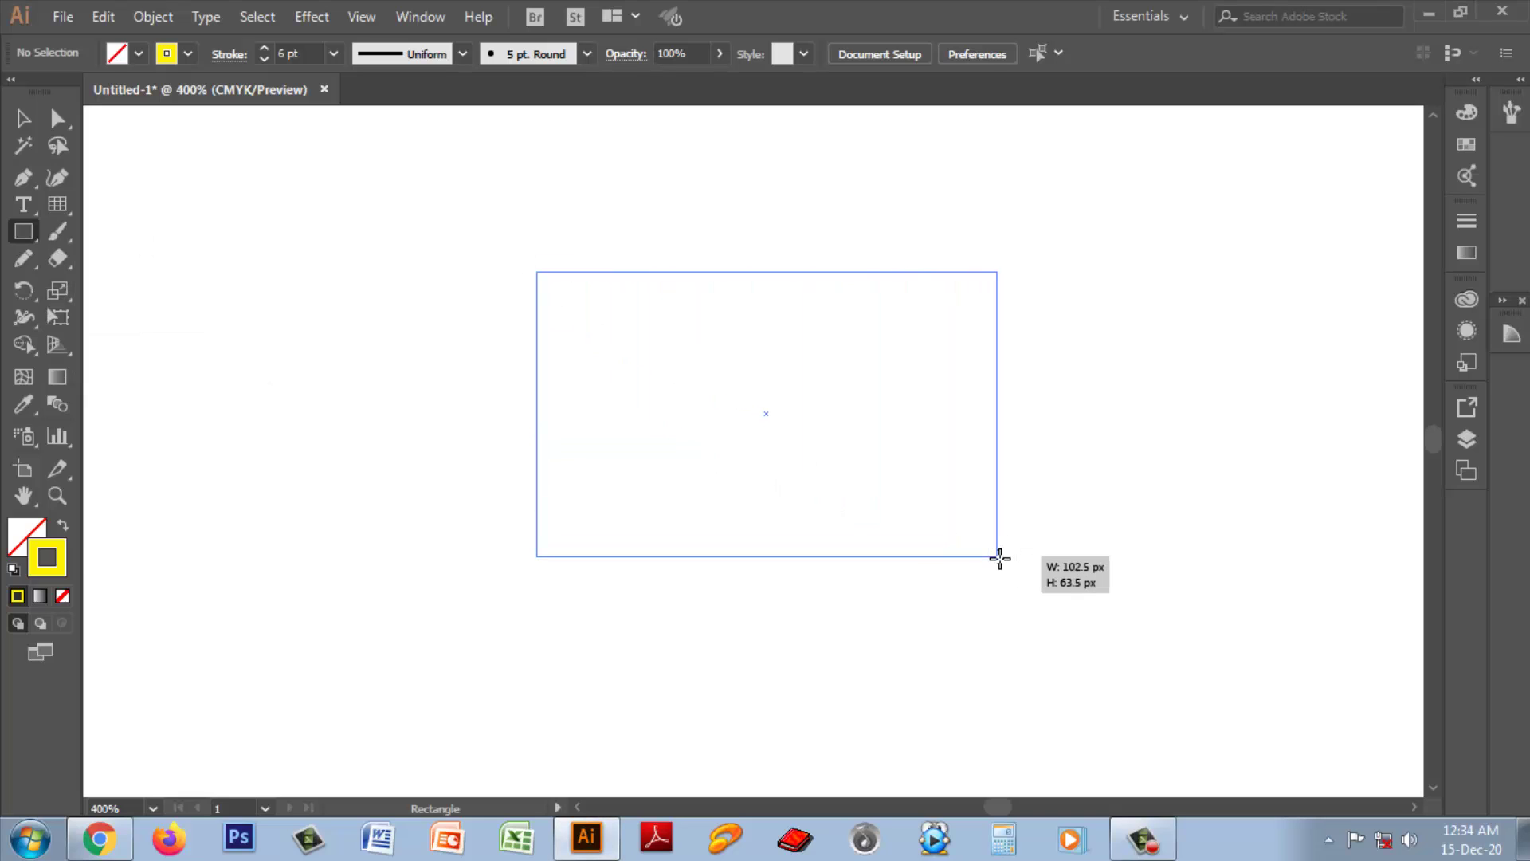
left_click(138, 54)
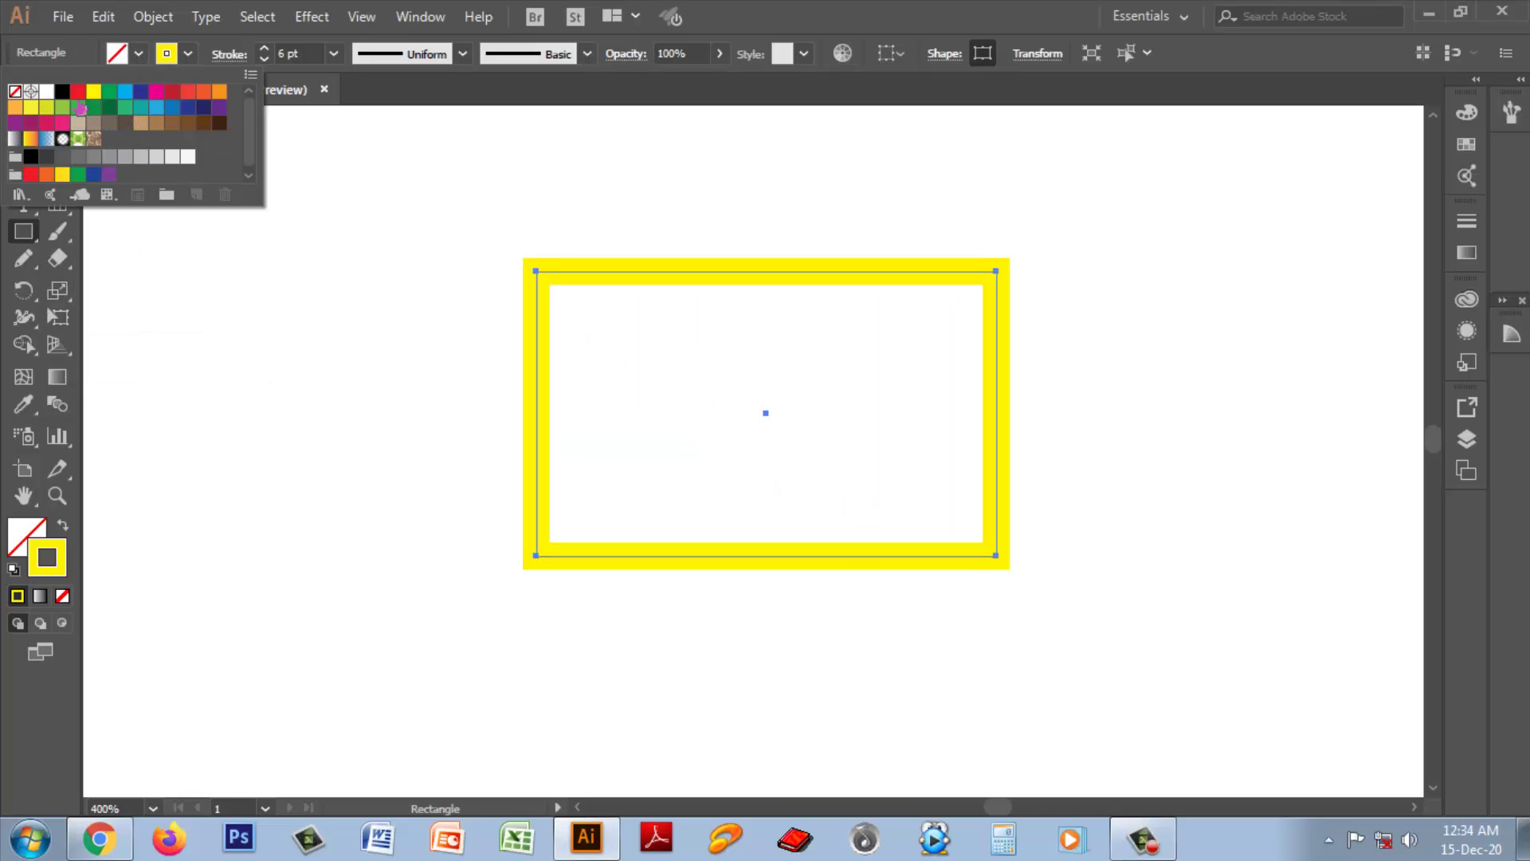
left_click(77, 91)
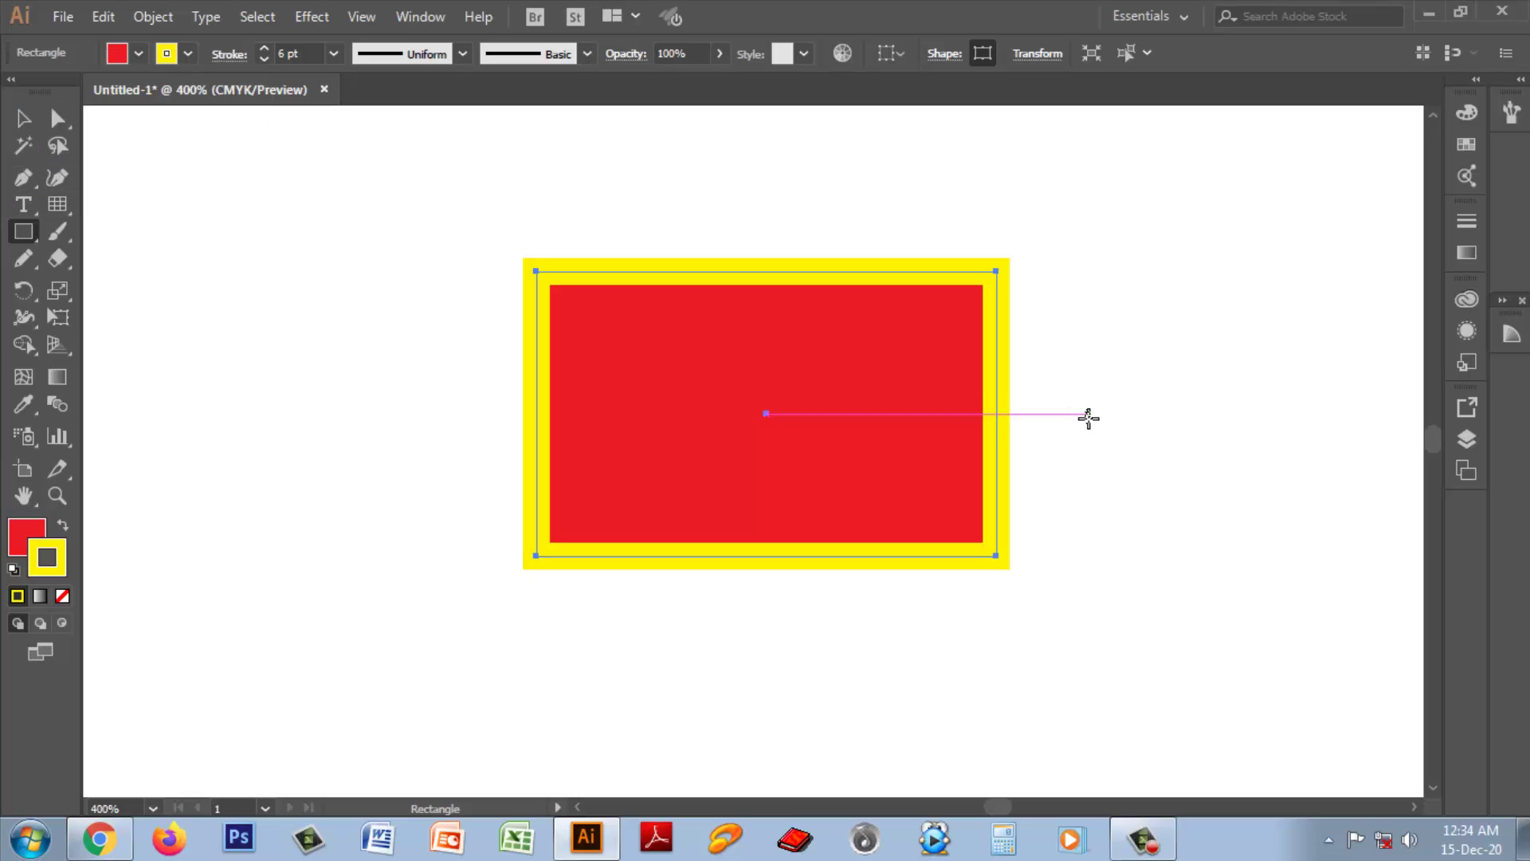
- Erase two roughly vertical strips through the full height of the red rectangle with the Eraser tool
left_click_drag(60, 260, 143, 275)
left_click(143, 268)
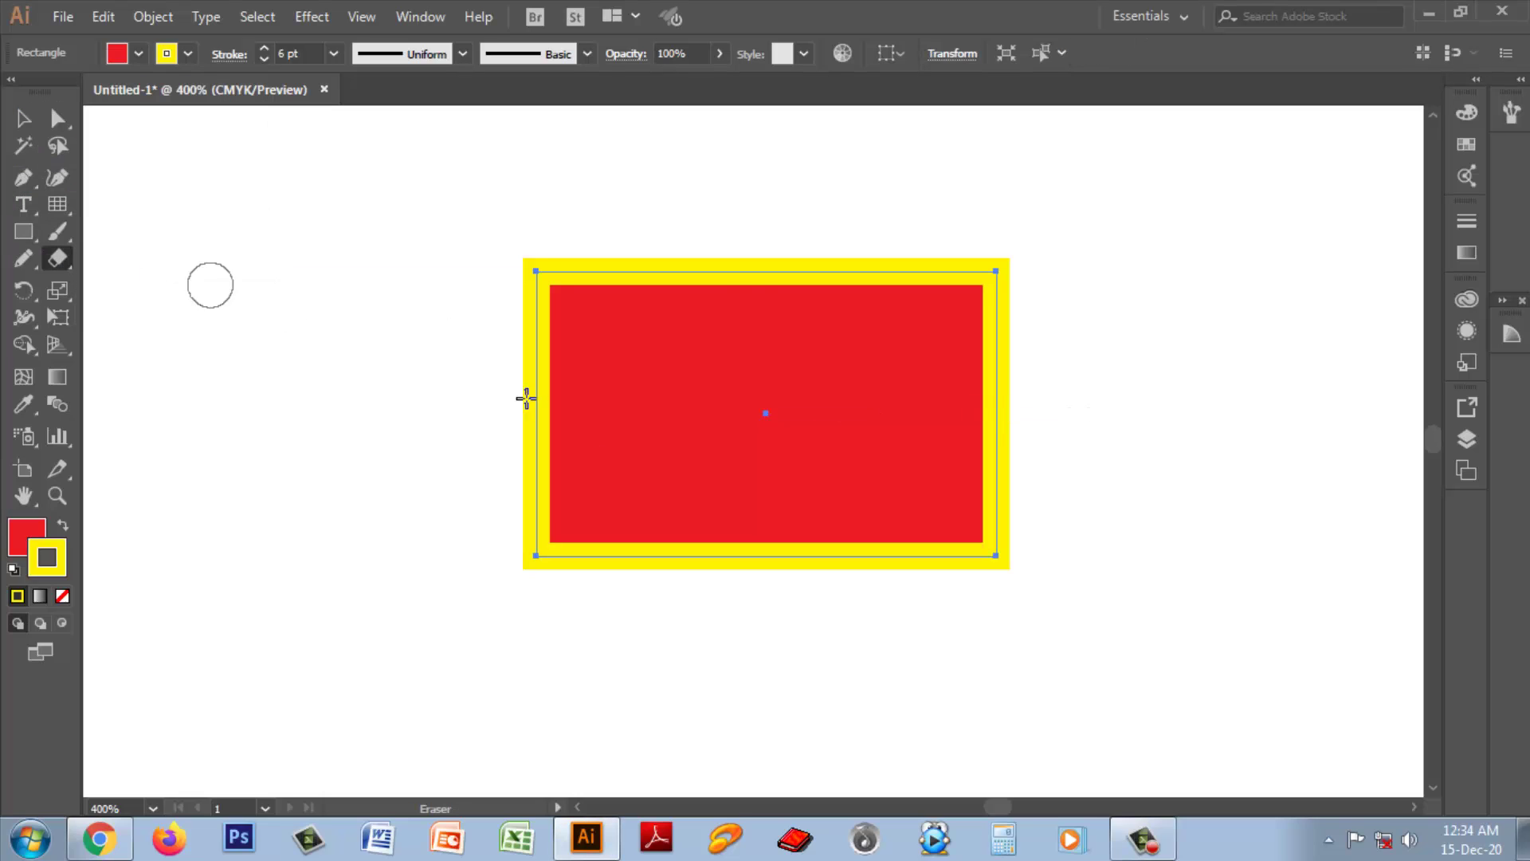
mouse_move(727, 239)
left_mouse_down()
mouse_move(736, 367)
mouse_move(709, 606)
left_mouse_up()
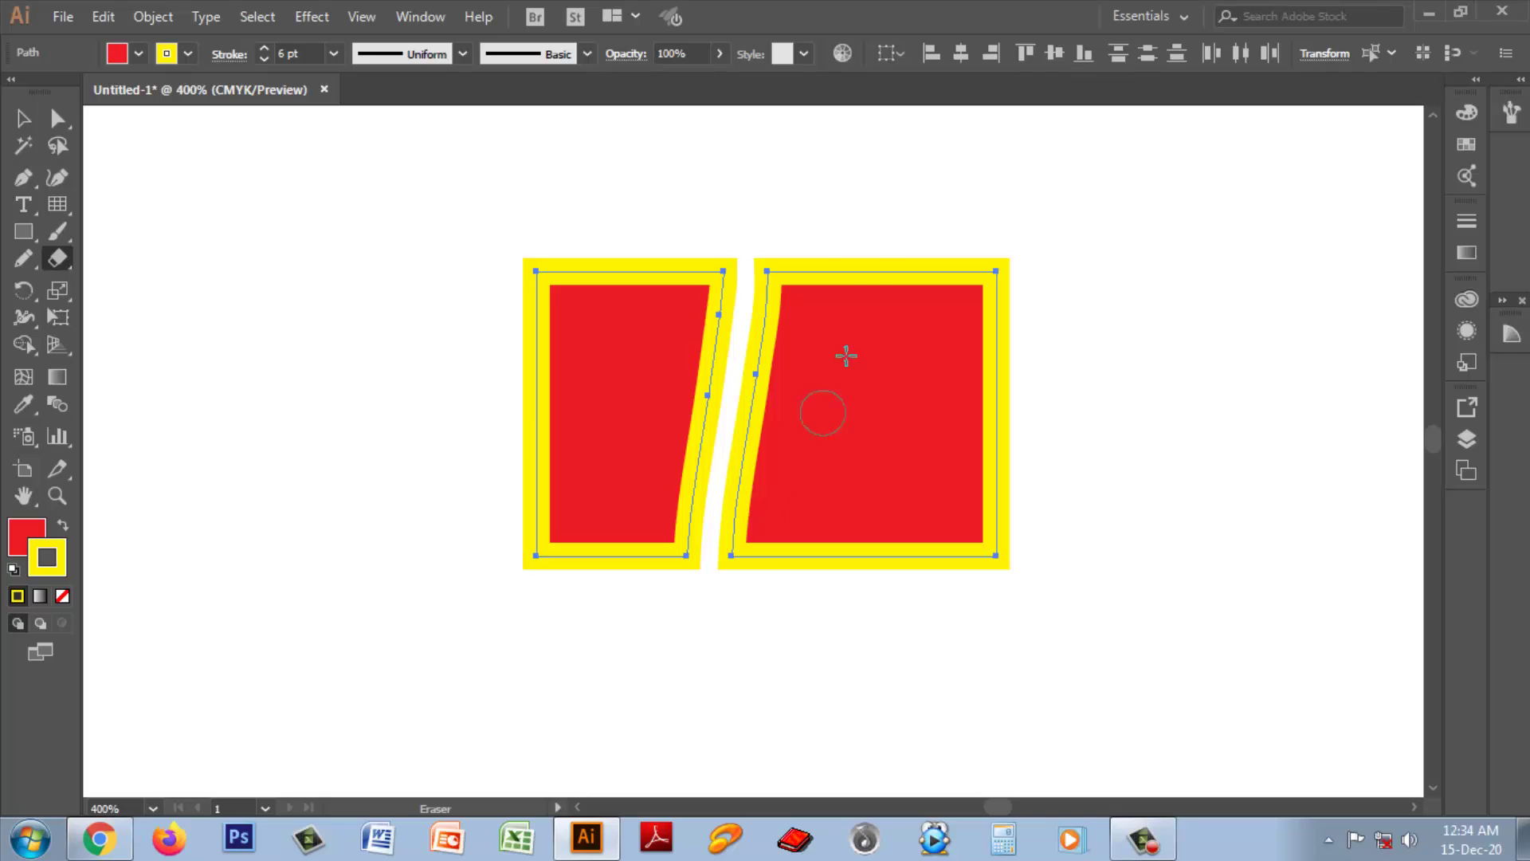
left_click_drag(861, 243, 875, 605)
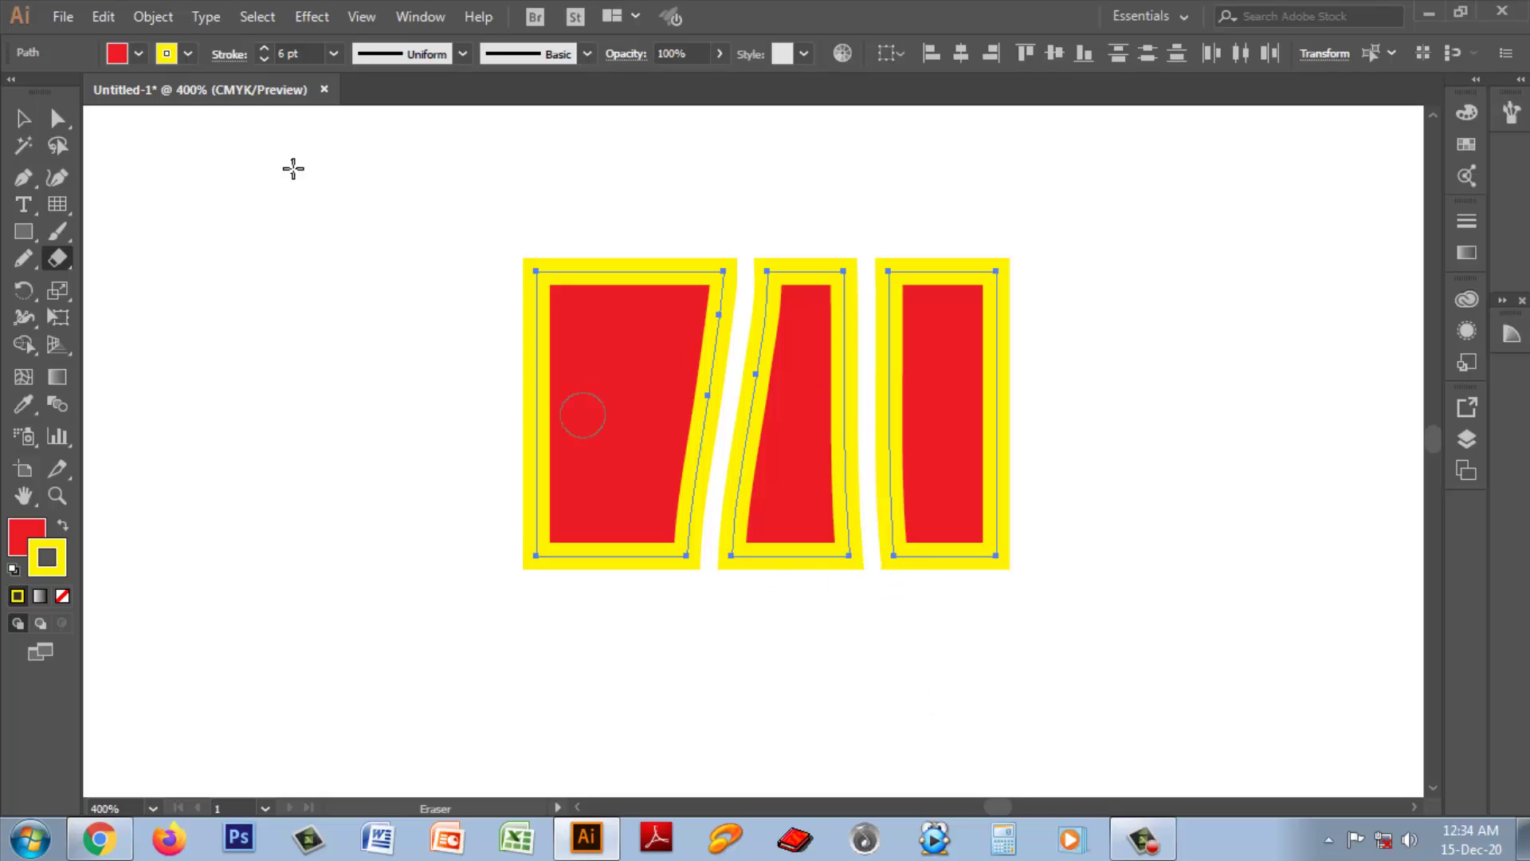
- Remove the yellow stroke from the separated rectangle pieces by setting it to None
left_click(333, 54)
left_click(190, 52)
left_click(190, 53)
left_click(15, 91)
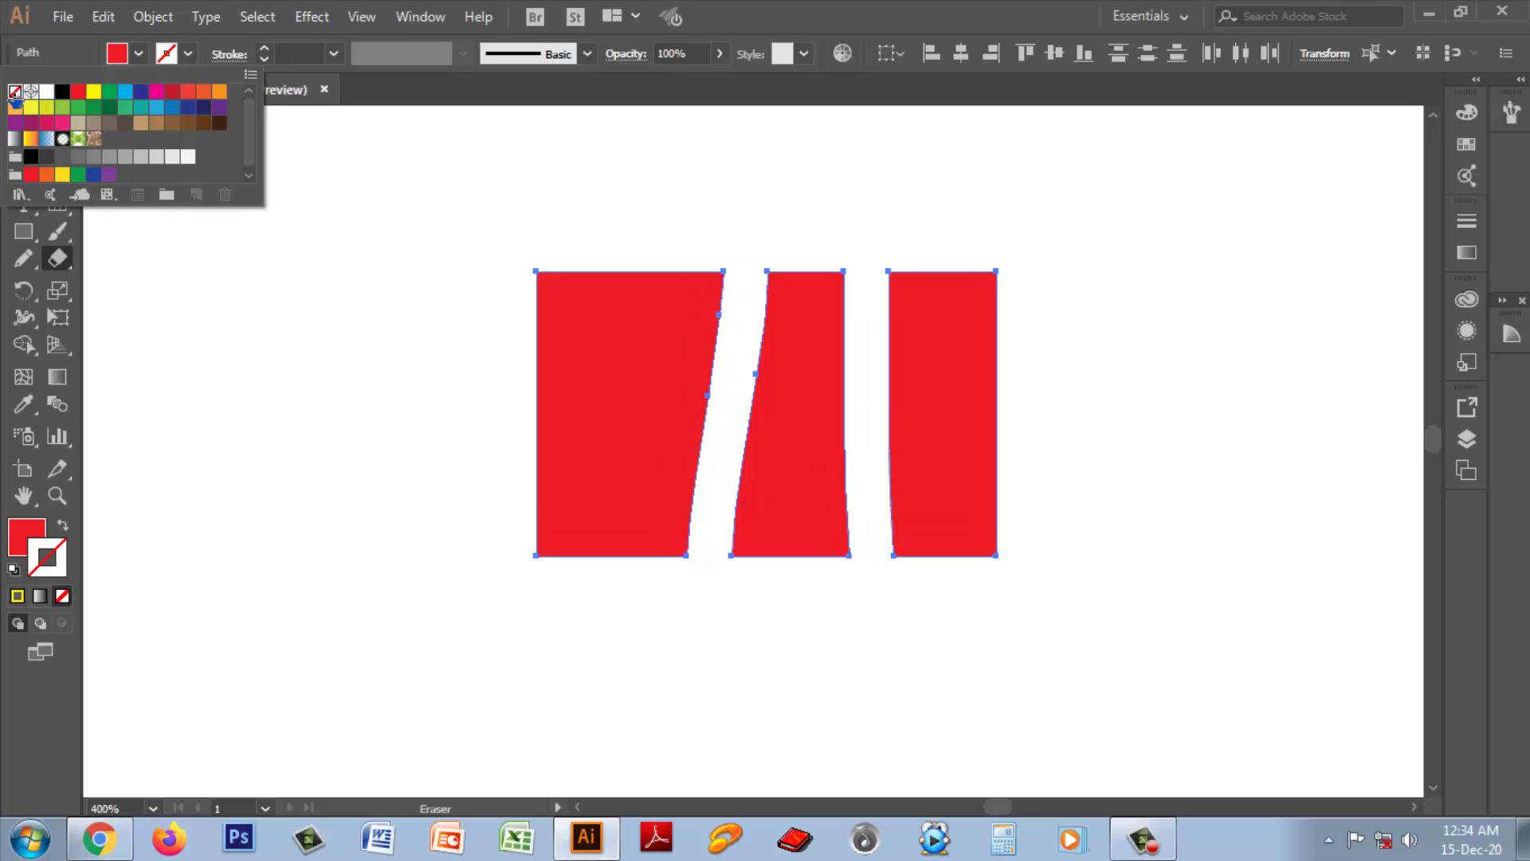
left_click(1050, 424)
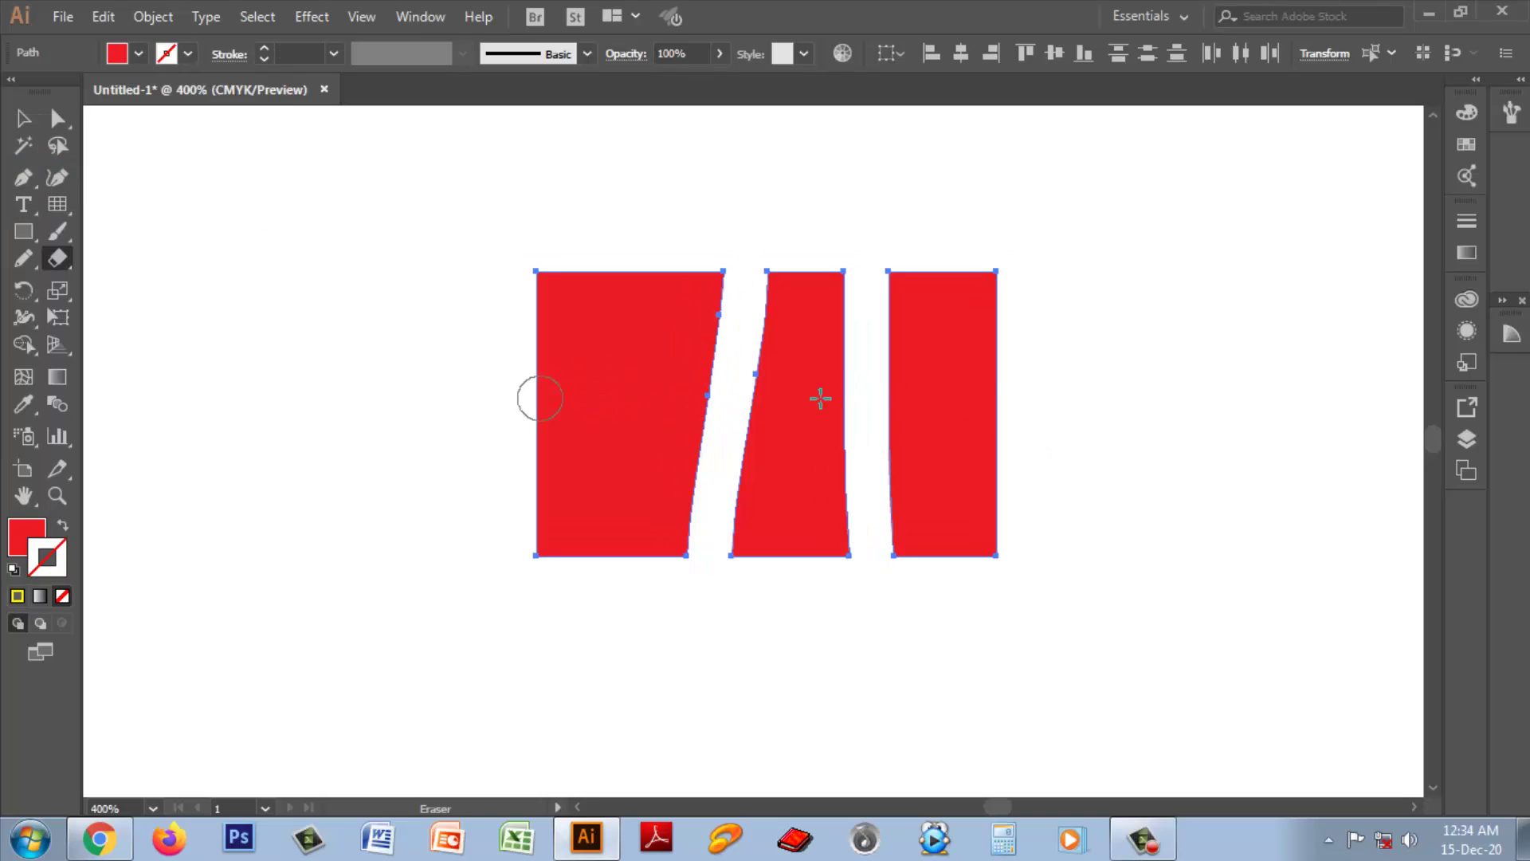
- Erase two straight horizontal strips across all the red pieces, constraining the eraser strokes
key("shift")
left_click_drag(518, 398, 1100, 437)
left_click_drag(535, 480, 1032, 488)
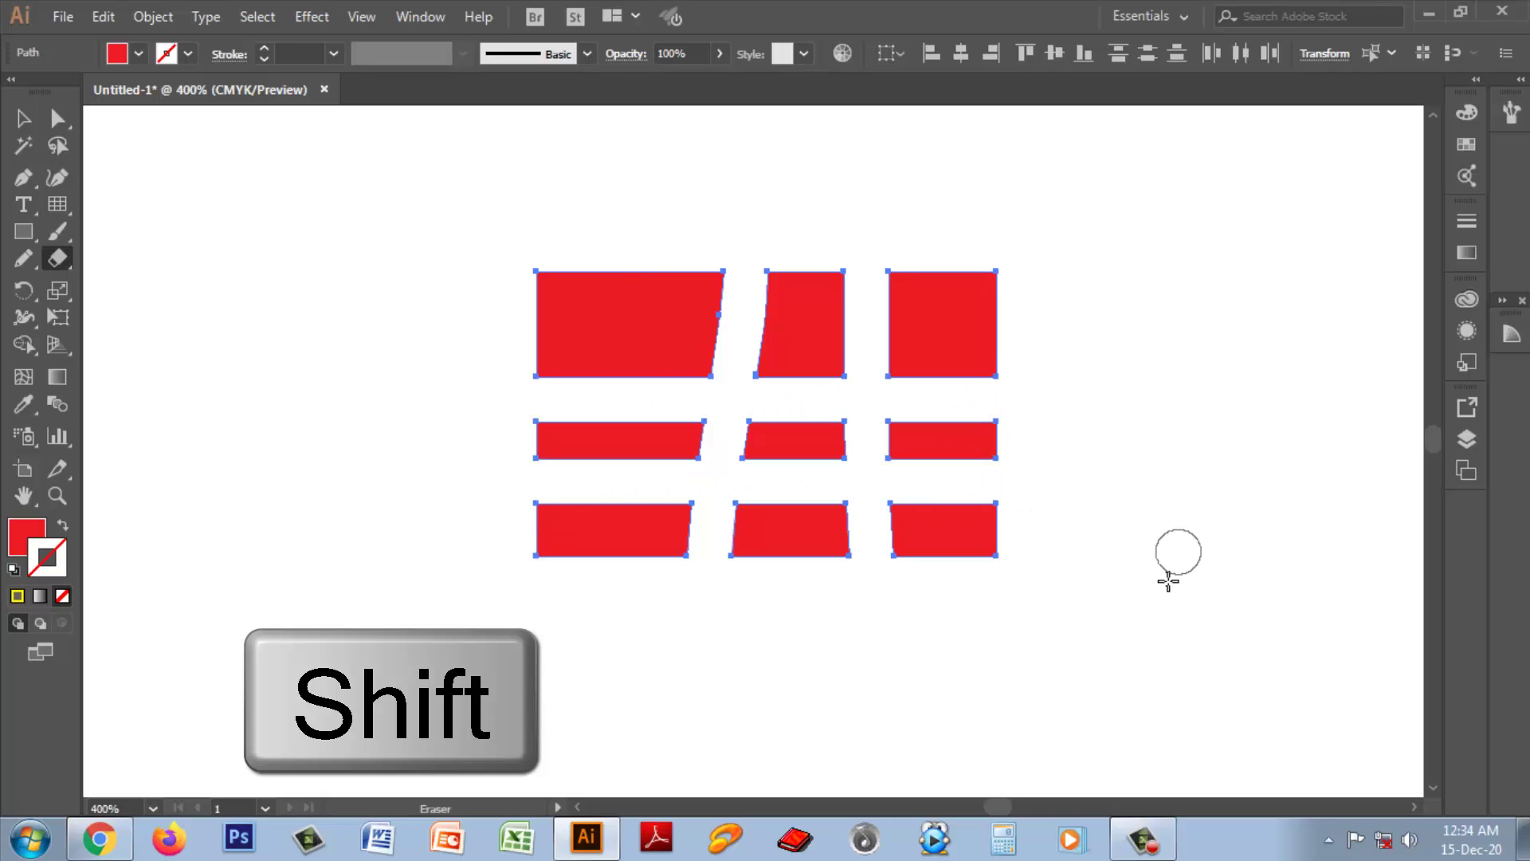
- Try eraser settings of -89° angle, 78% roundness and 59 pt size with Fixed variation, and reset them to the defaults
double_click(60, 265)
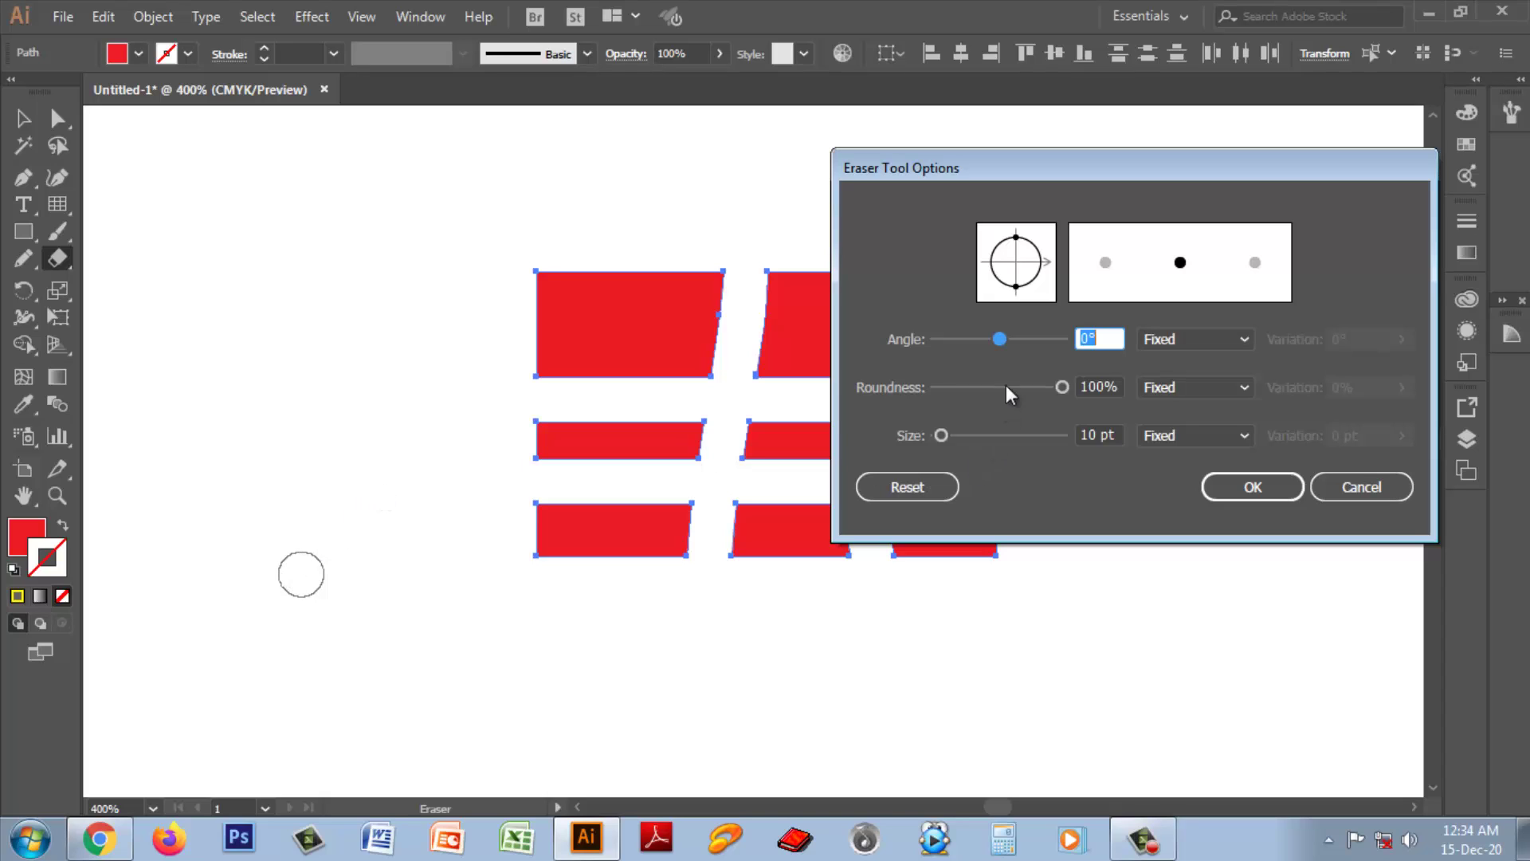
left_click_drag(1001, 341, 969, 343)
left_click_drag(1062, 387, 1035, 387)
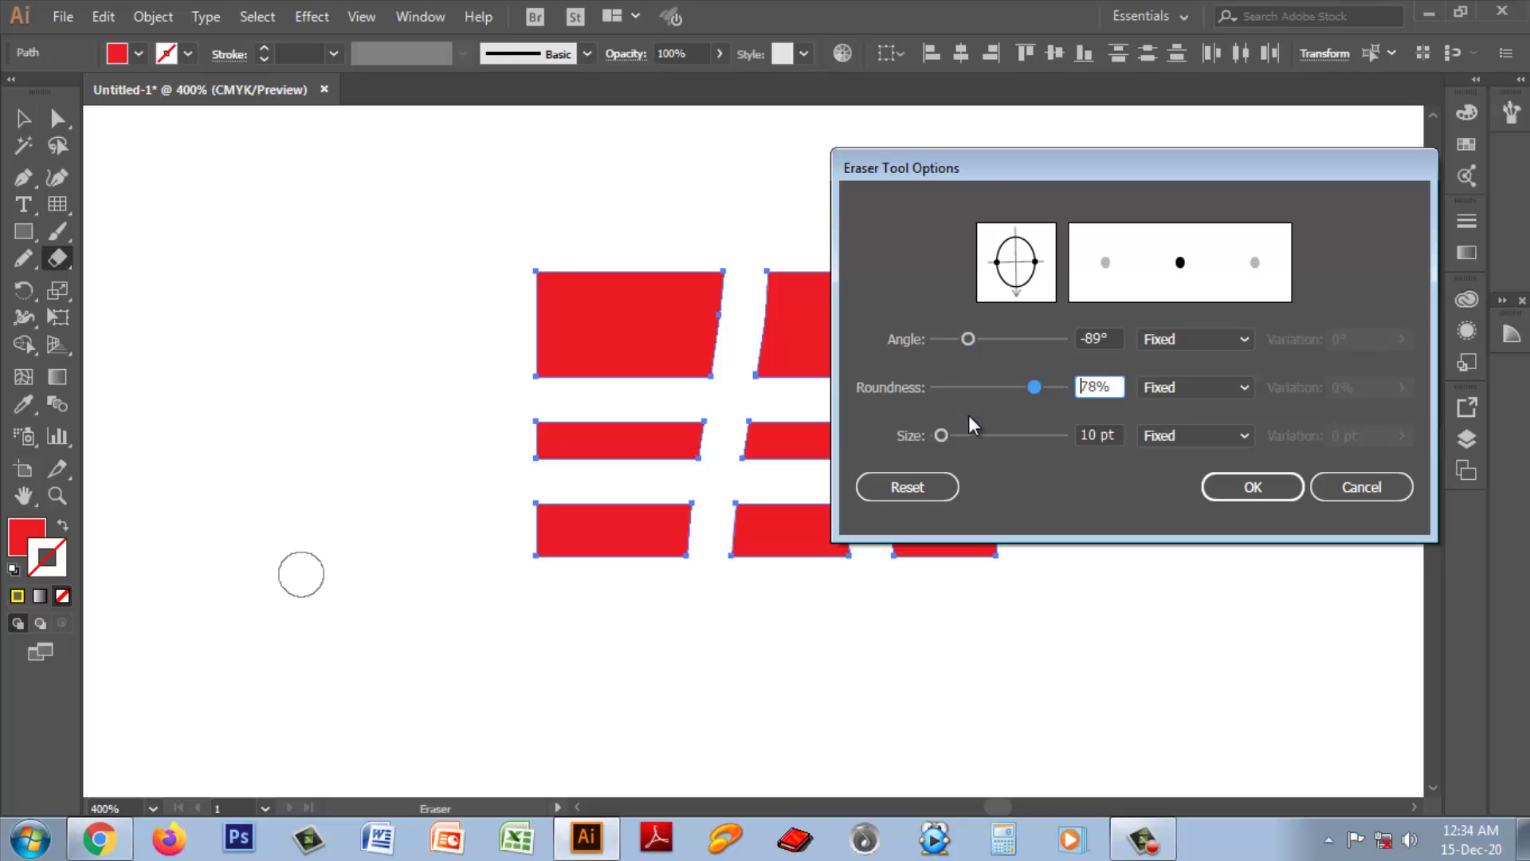
left_click_drag(943, 435, 973, 434)
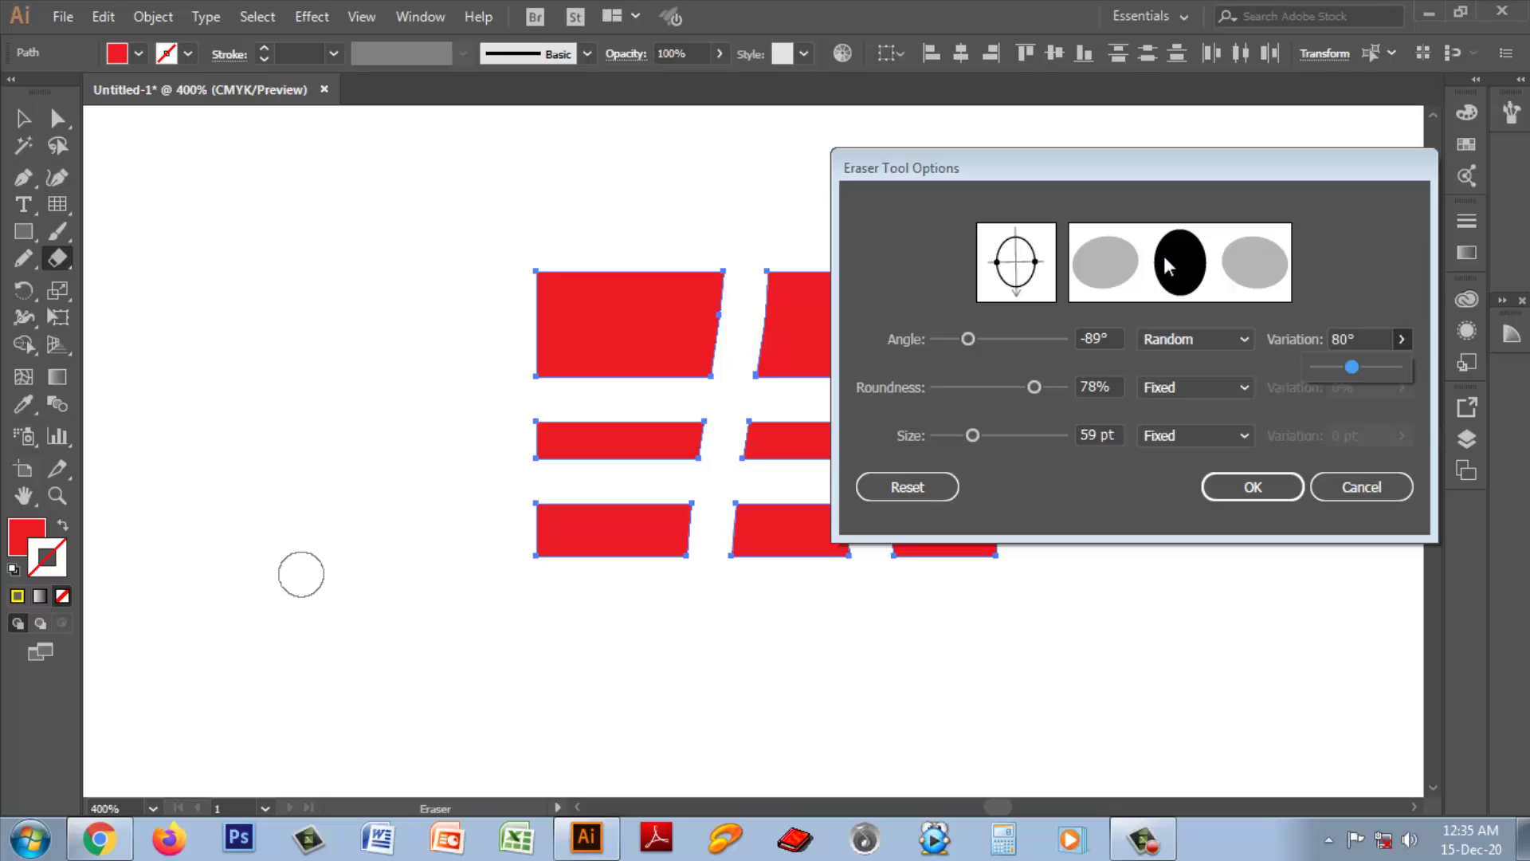
left_click(1224, 333)
left_click(1225, 341)
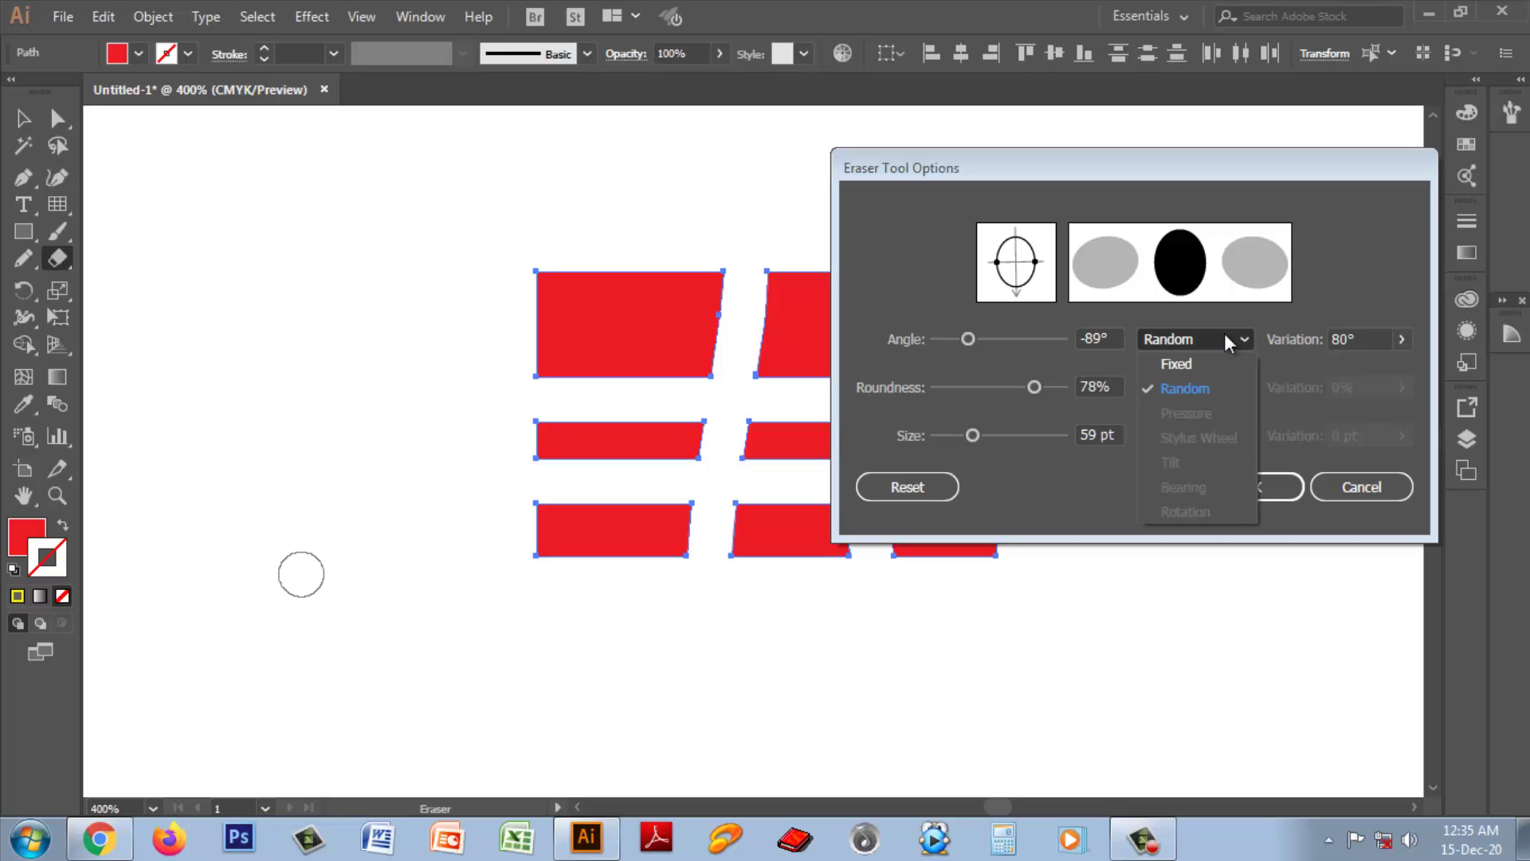
left_click(1177, 364)
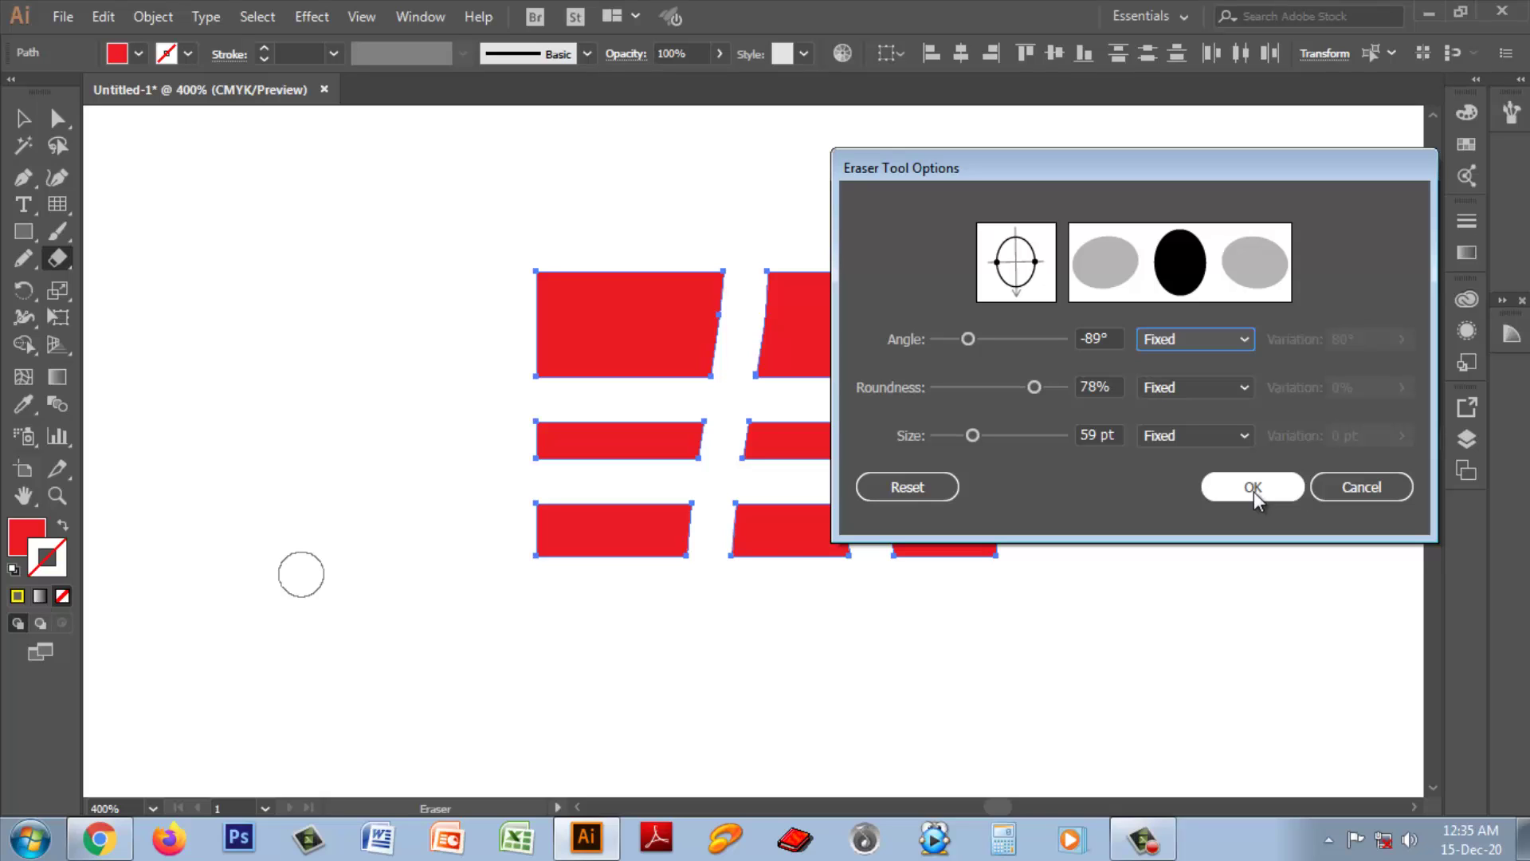
left_click(907, 486)
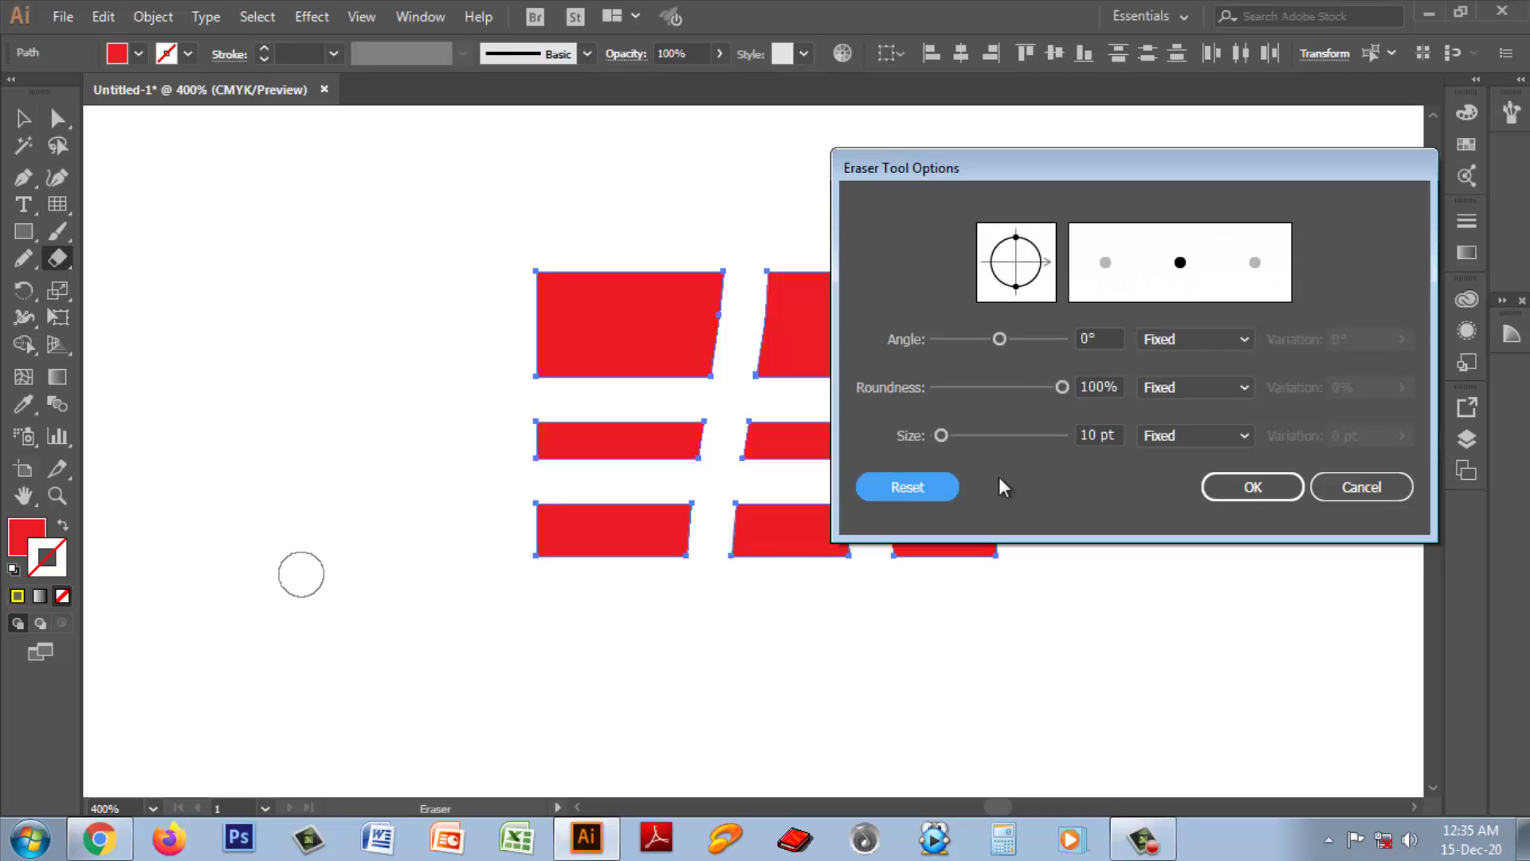
left_click(1252, 487)
- Delete all the red rectangle pieces from the canvas
left_click(23, 118)
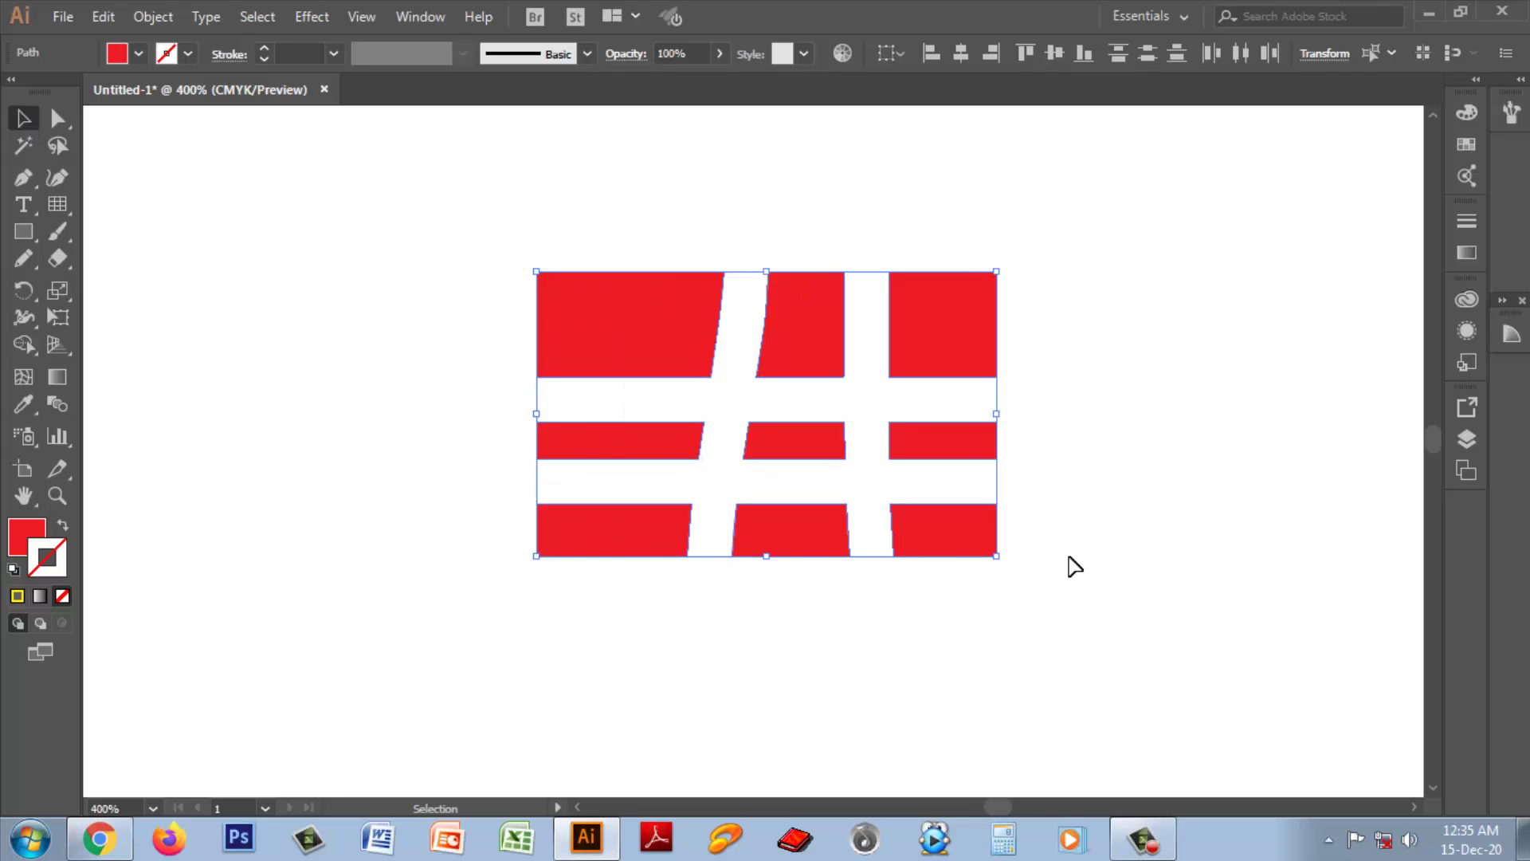
key("Delete")
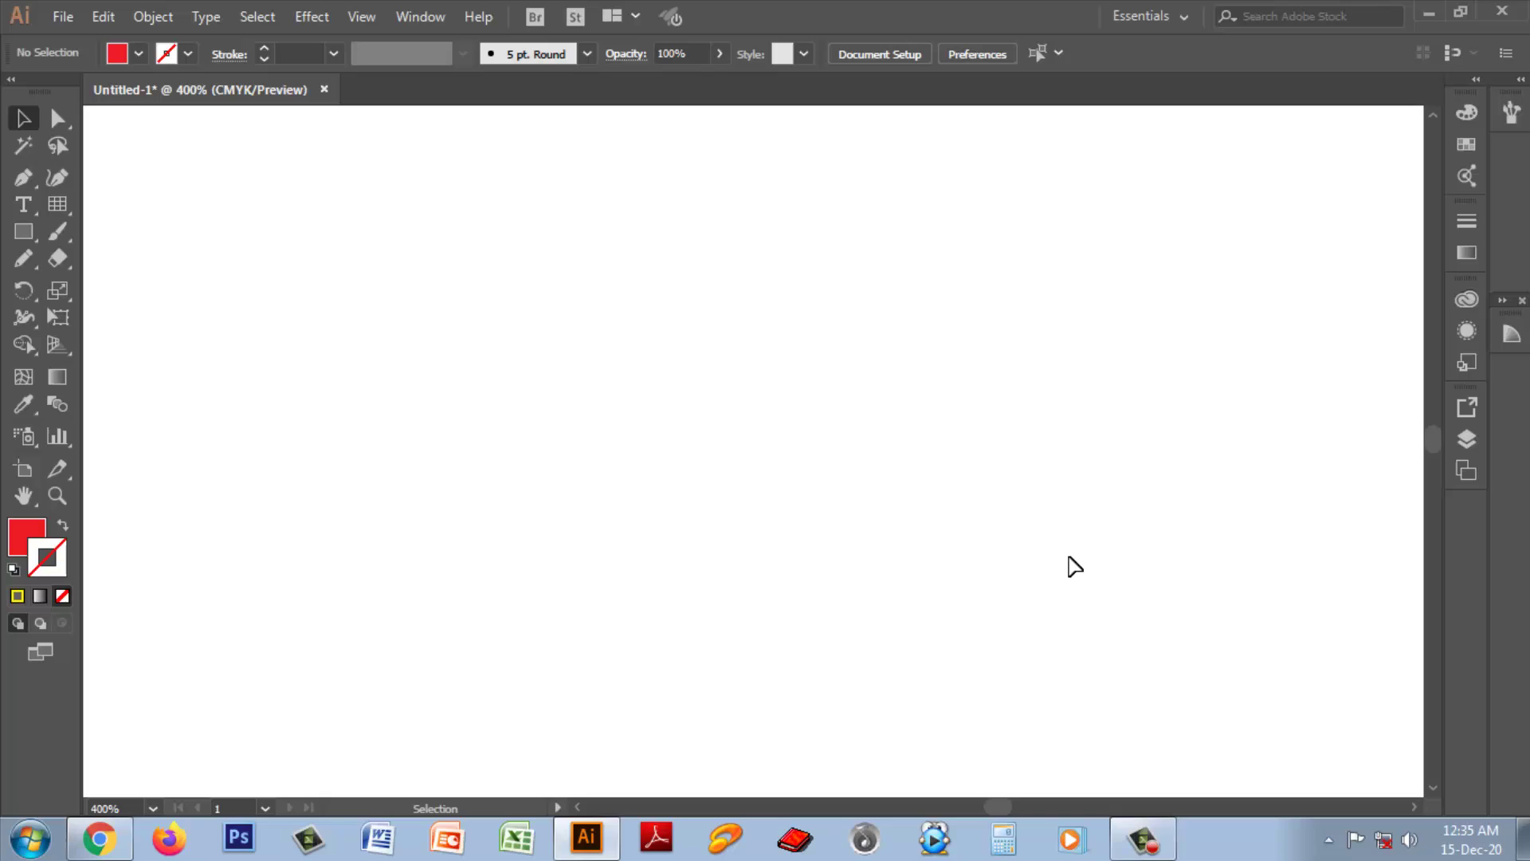
- Draw a nearly circular ellipse about 79.75 × 81.75 px in the middle of the canvas
left_click(59, 265)
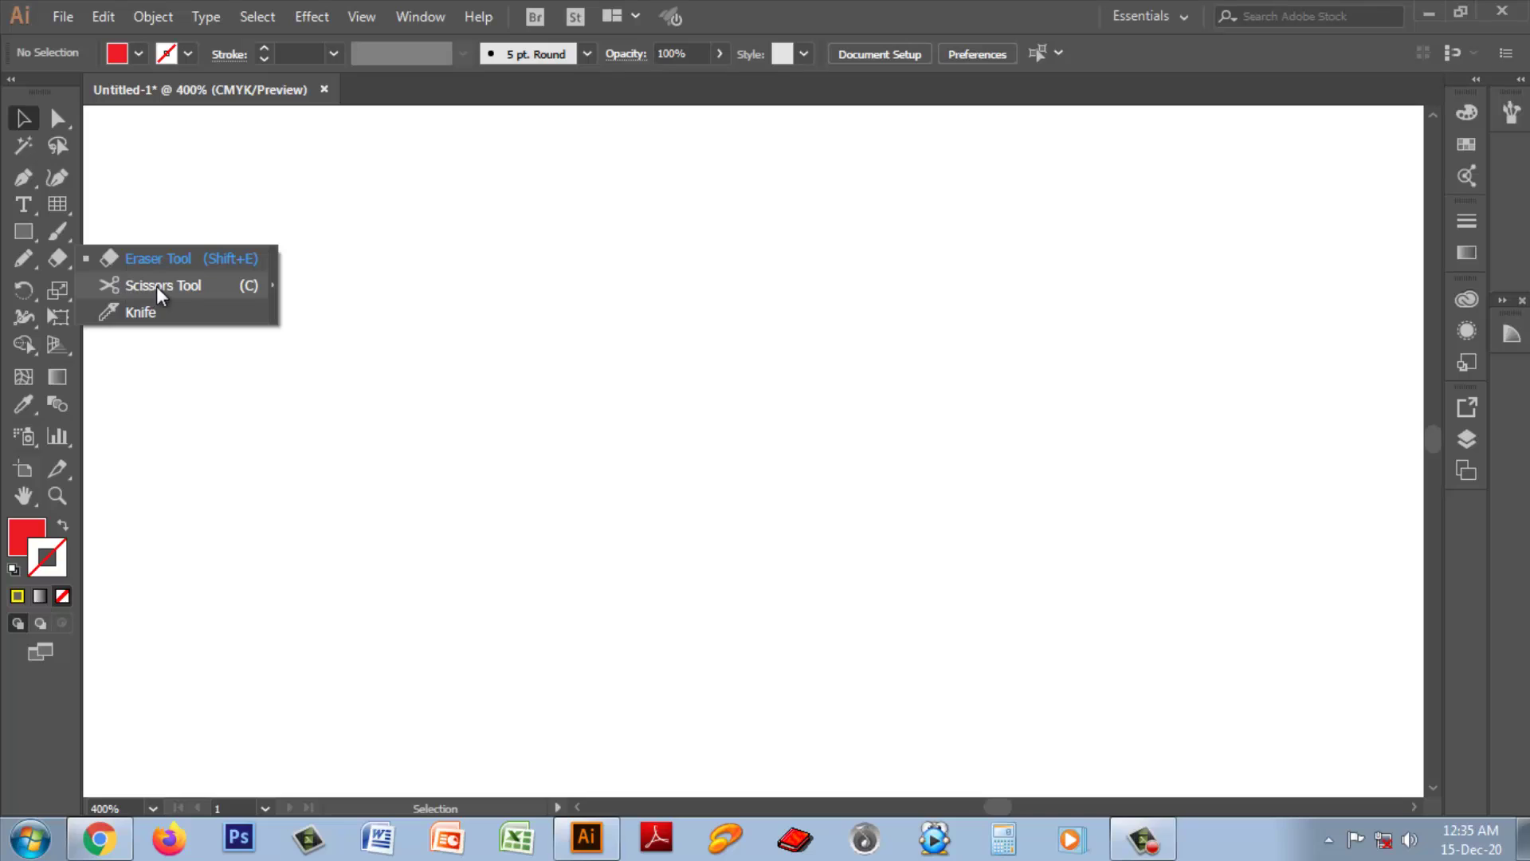
left_click(152, 286)
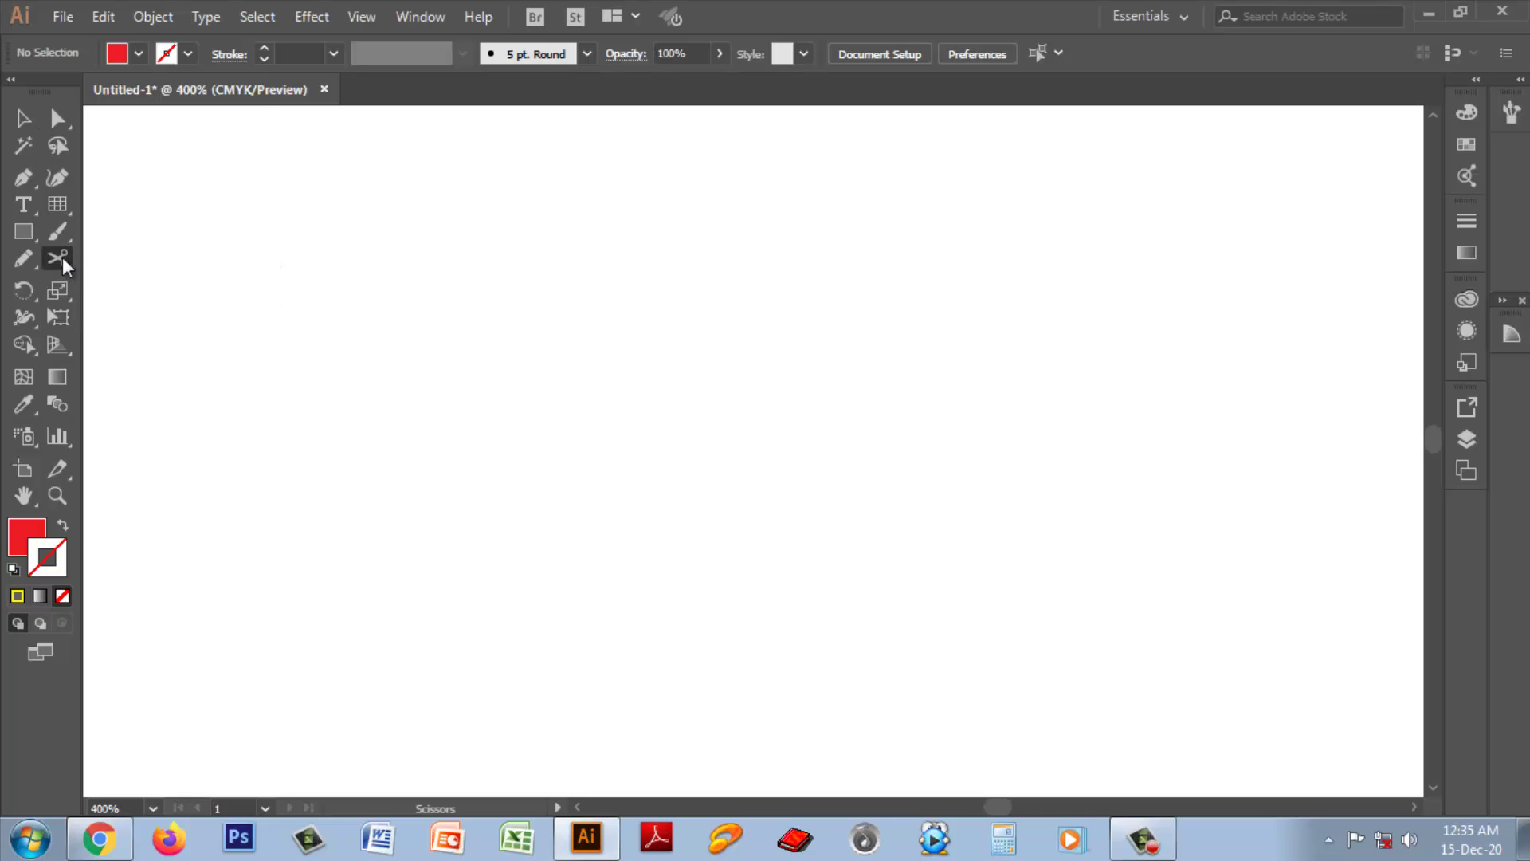
left_click(20, 233)
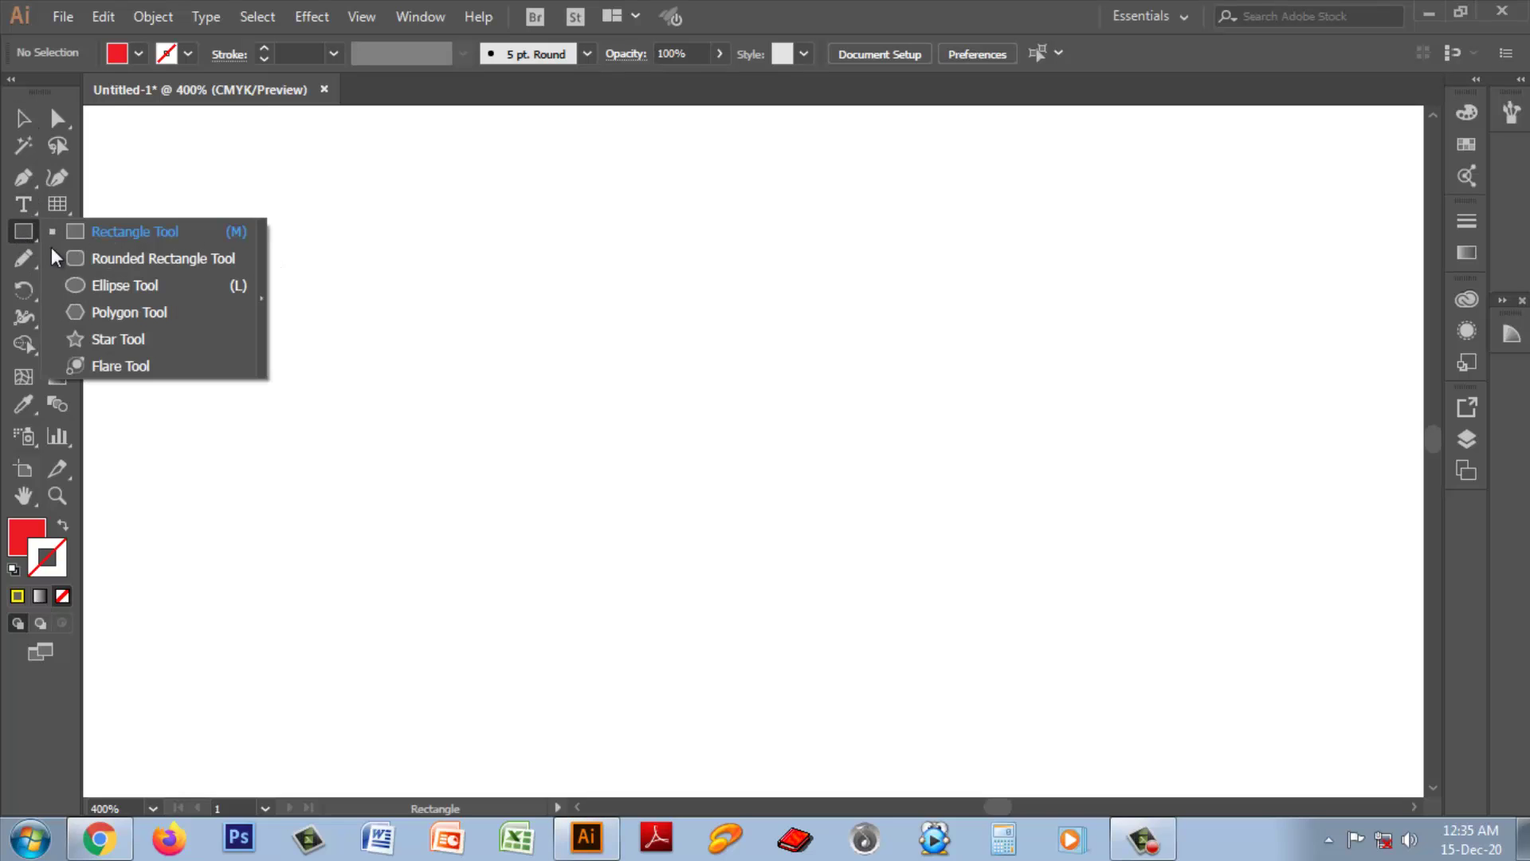
left_click(136, 289)
left_click_drag(508, 263, 875, 621)
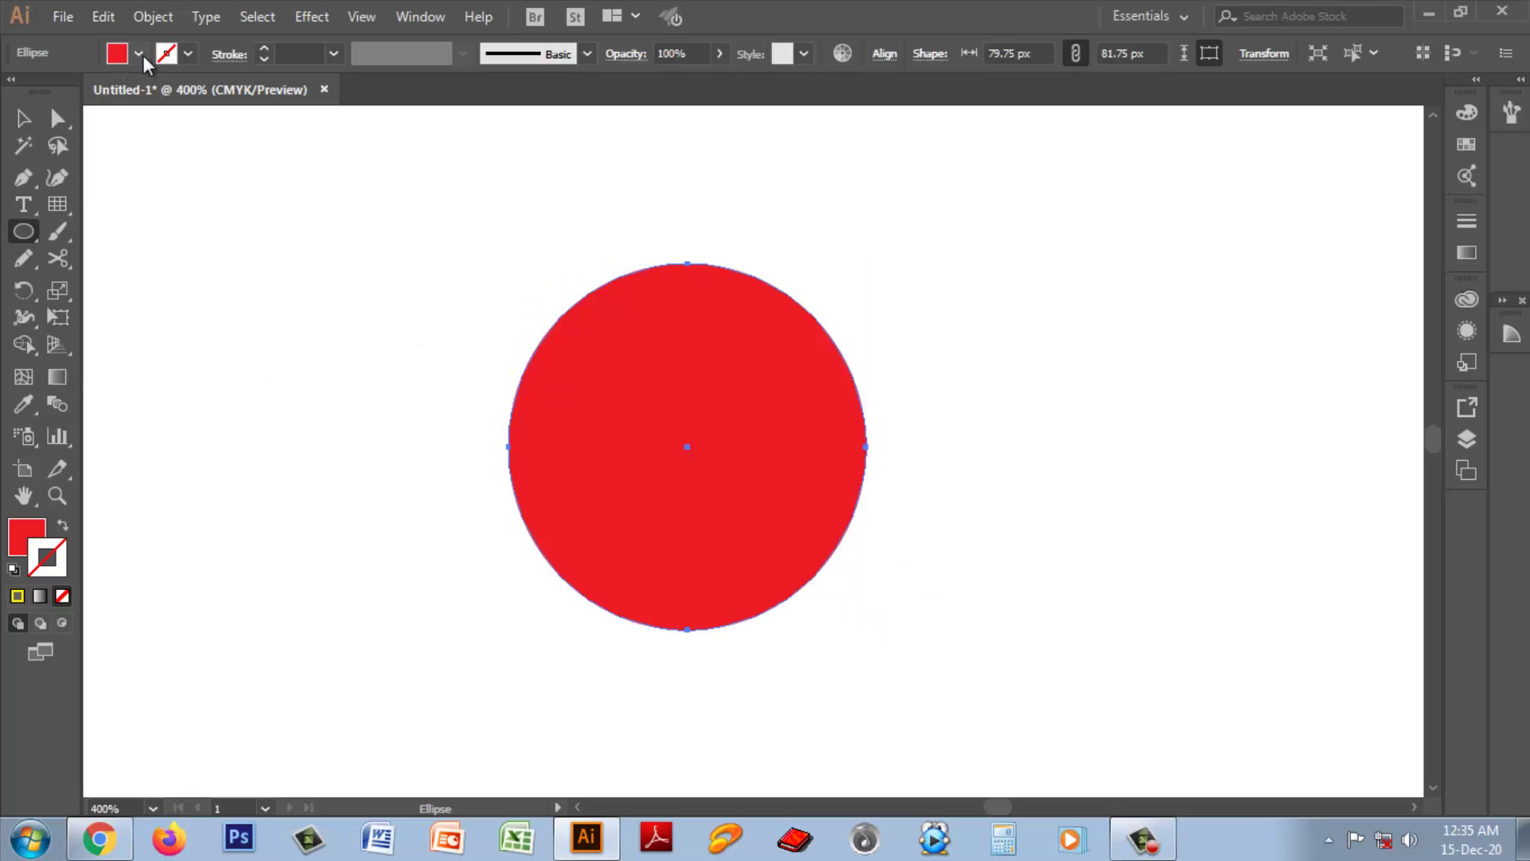
- Give the ellipse no fill and a 2 pt CMYK Yellow stroke
left_click(139, 53)
left_click(15, 91)
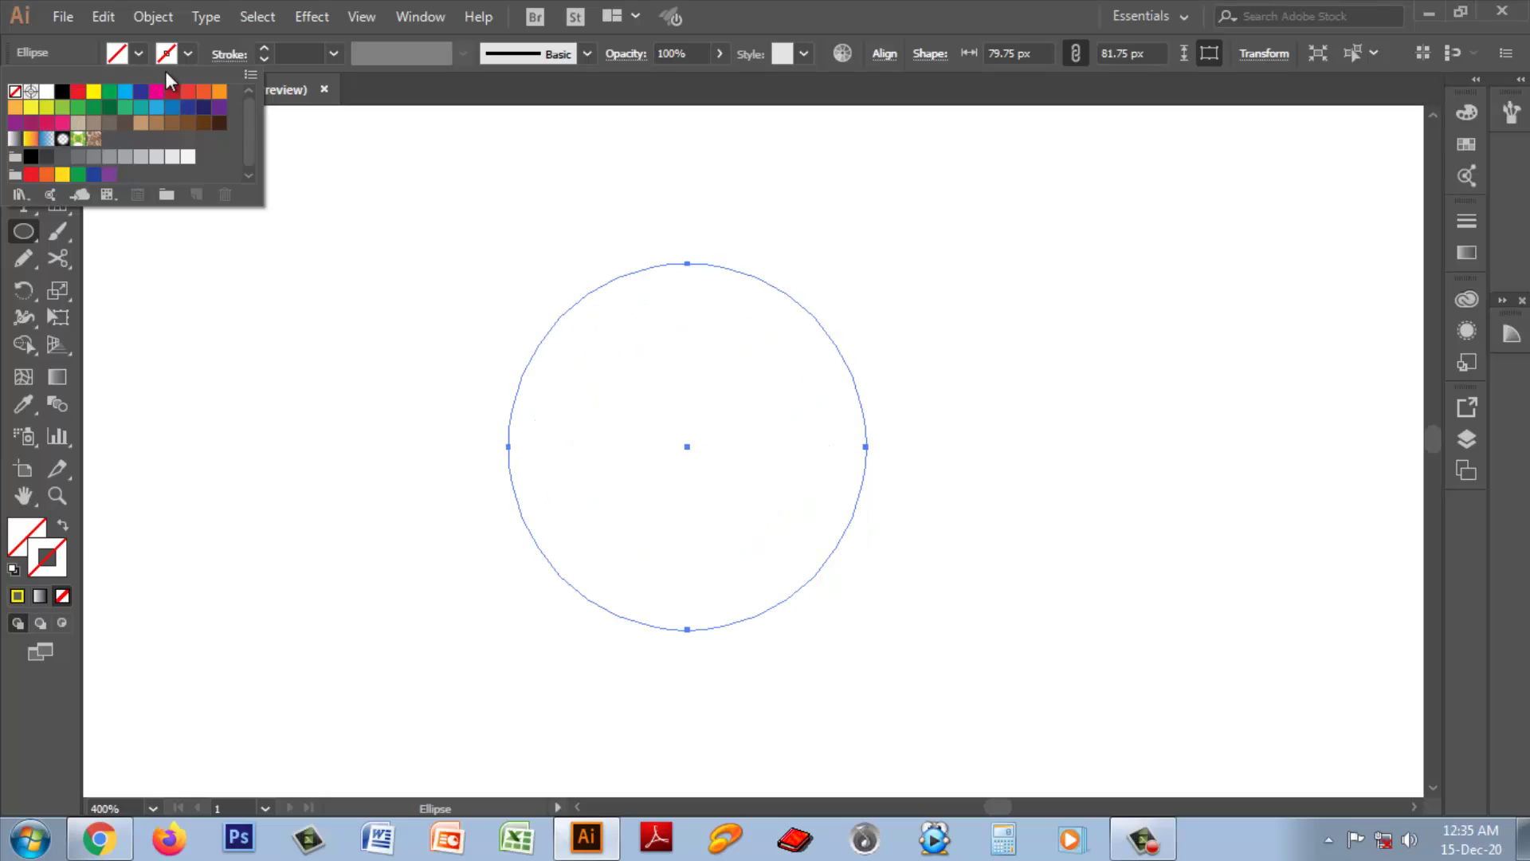
left_click(189, 53)
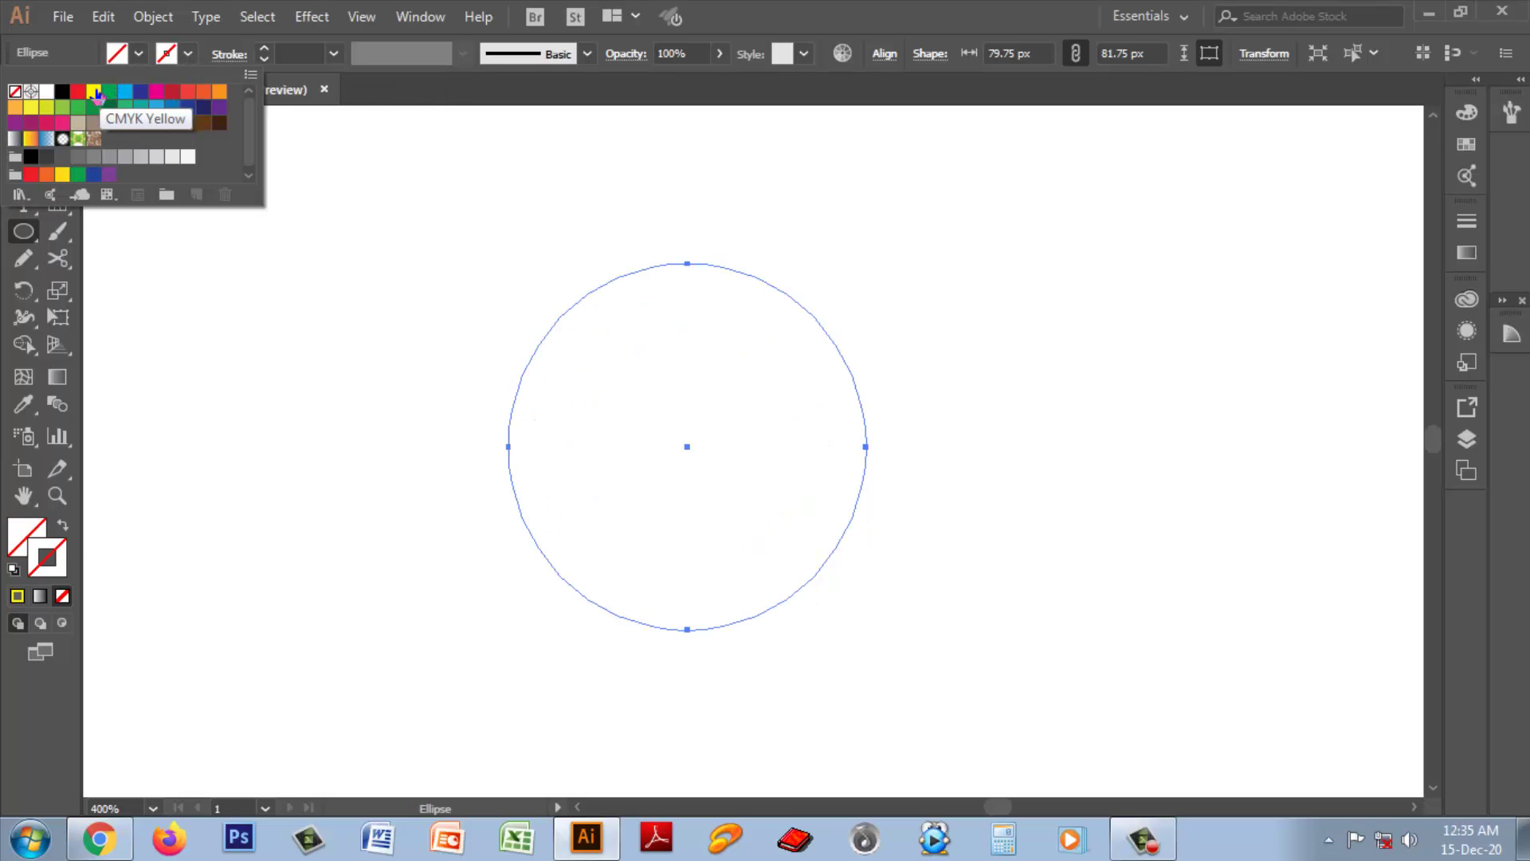
left_click(97, 95)
left_click(333, 54)
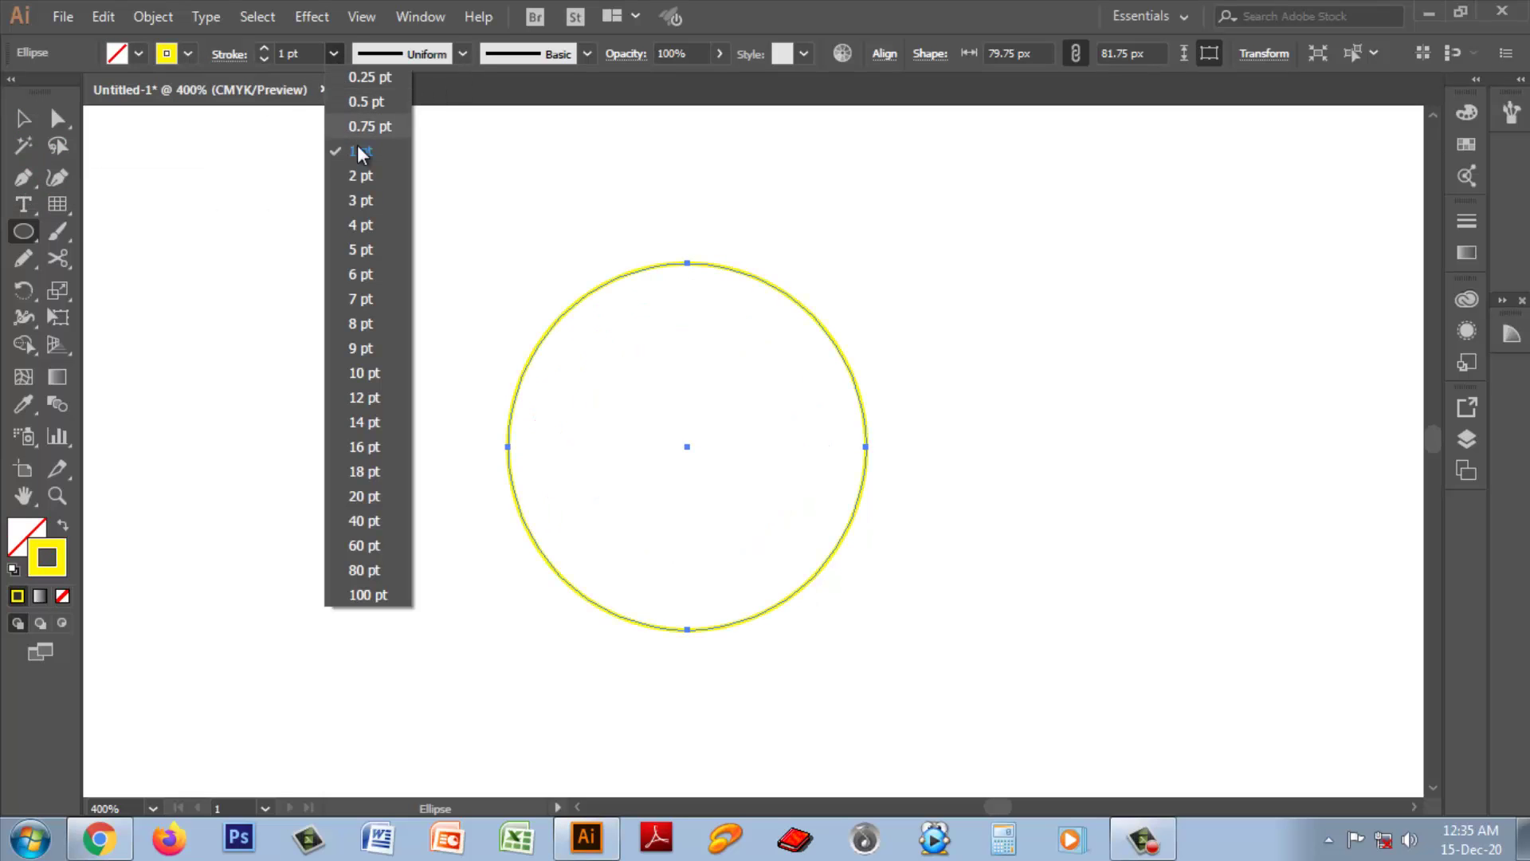
left_click(360, 175)
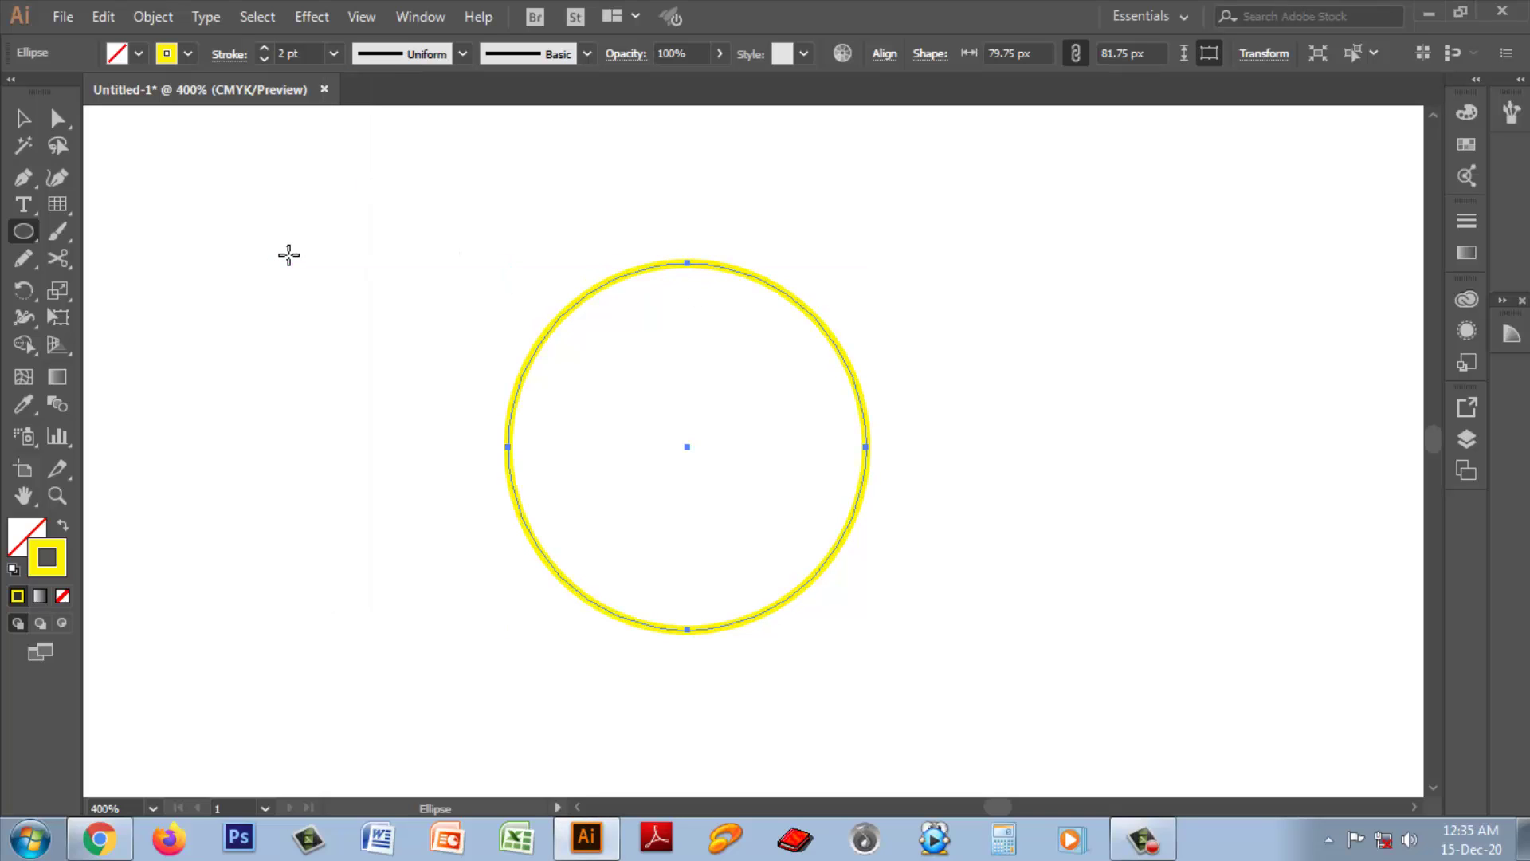
- Select the ellipse's anchor points and cut its path with Scissors at two places on the upper-right arc
left_click(57, 118)
left_click_drag(528, 216, 867, 631)
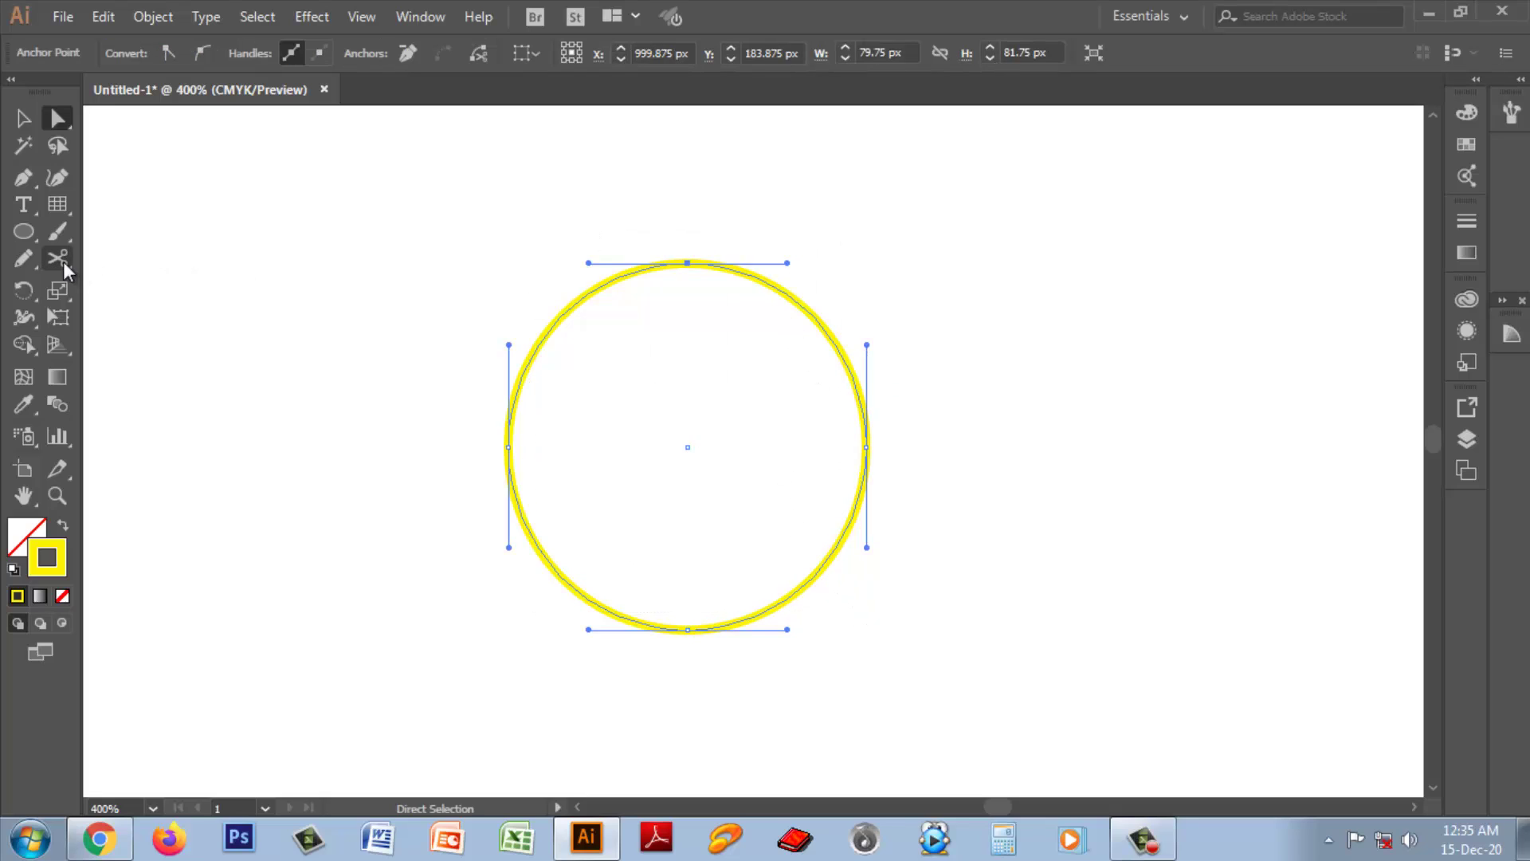
left_click_drag(62, 263, 144, 280)
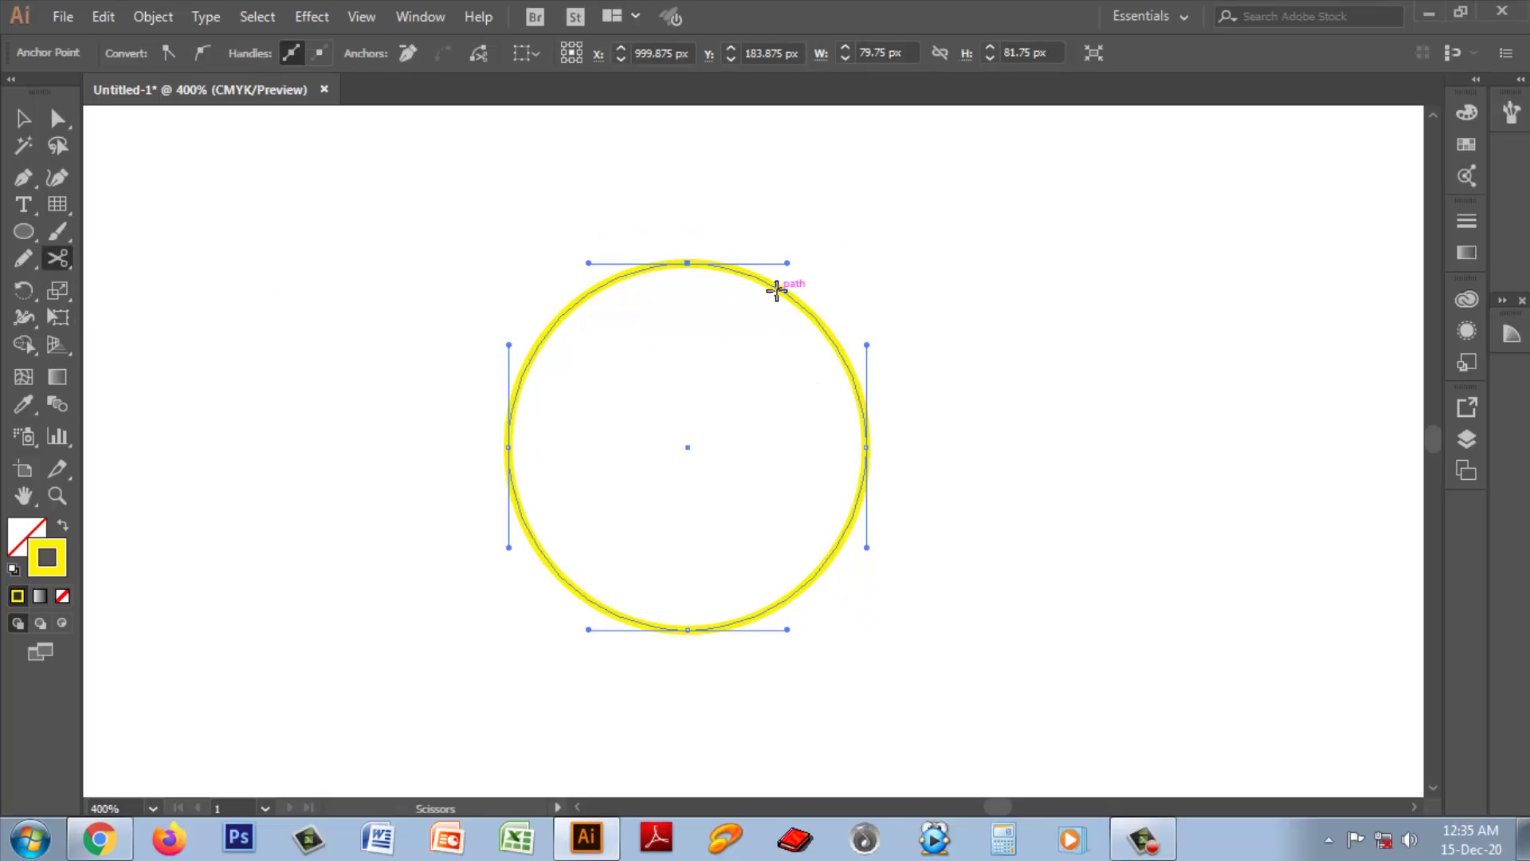
left_click(777, 290)
left_click(843, 355)
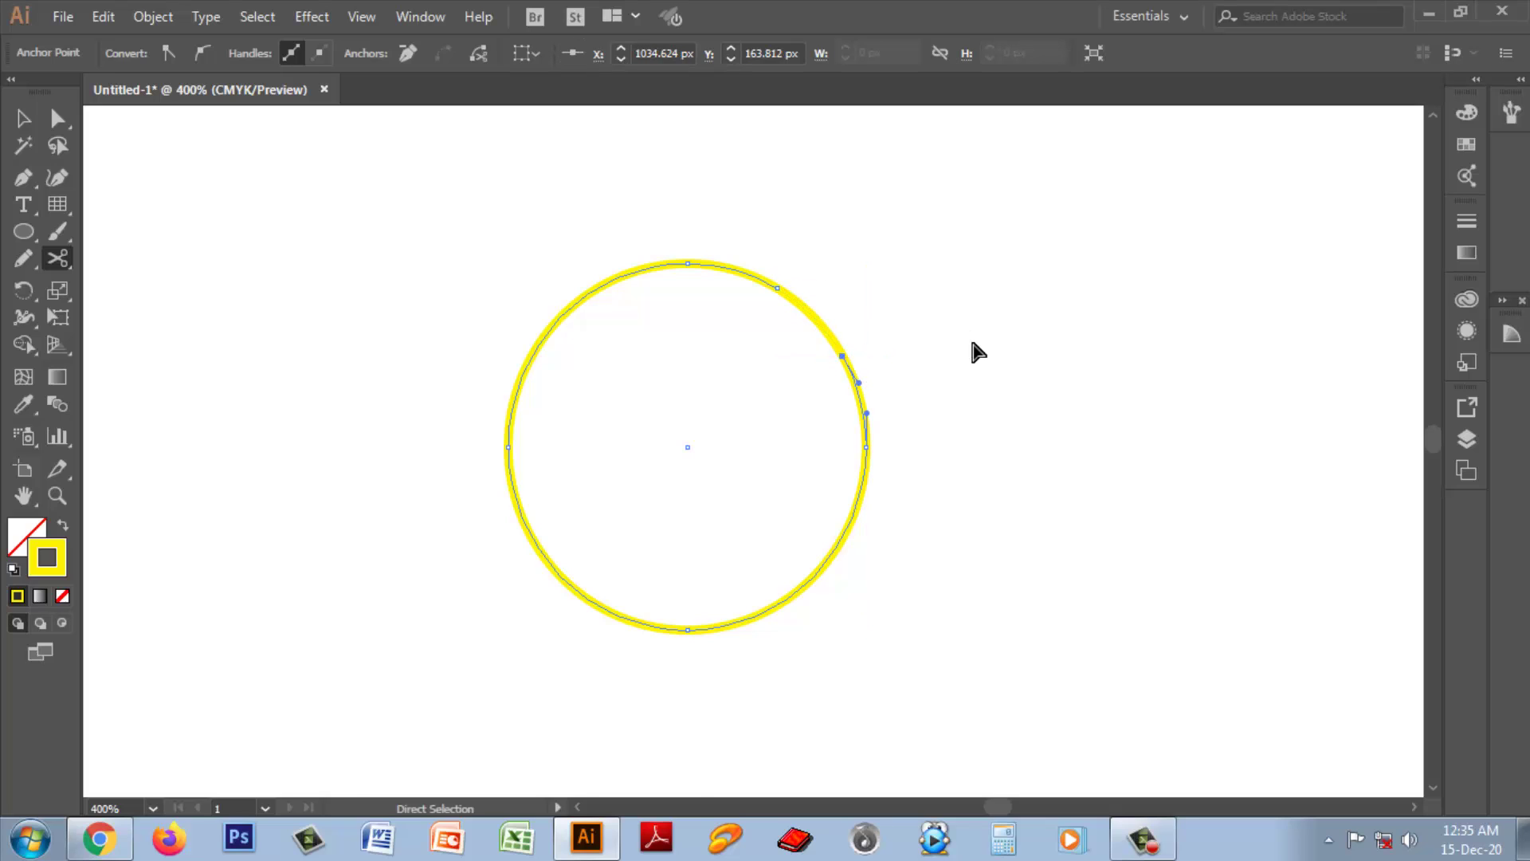
- Select the short arc between the two cuts with Direct Selection and bend it slightly inward
key("ctrl+plus")
key("ctrl+plus")
key("ctrl+plus")
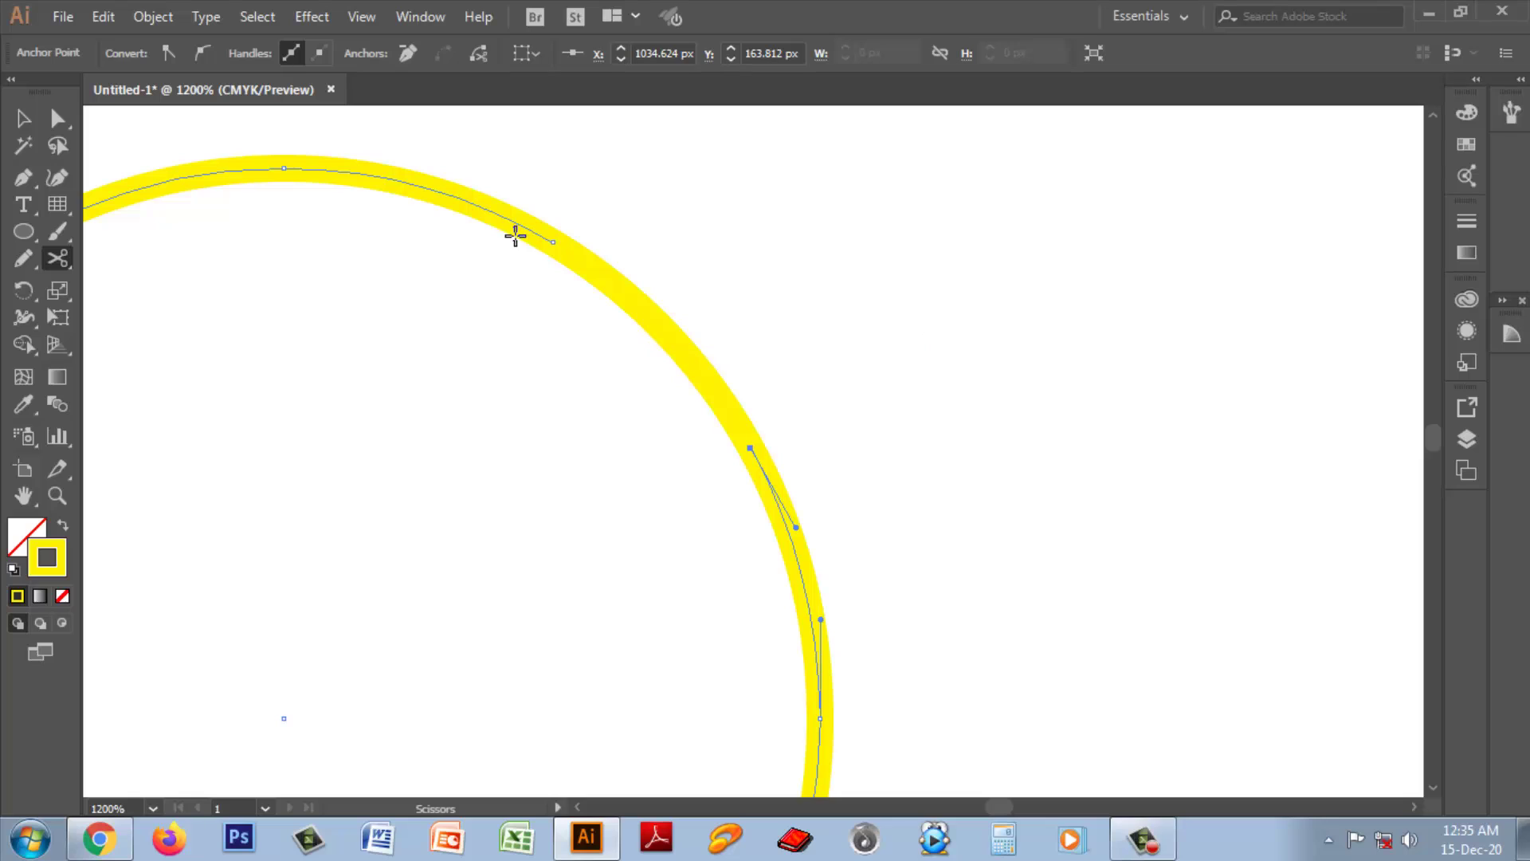
left_click(56, 118)
left_click(658, 330)
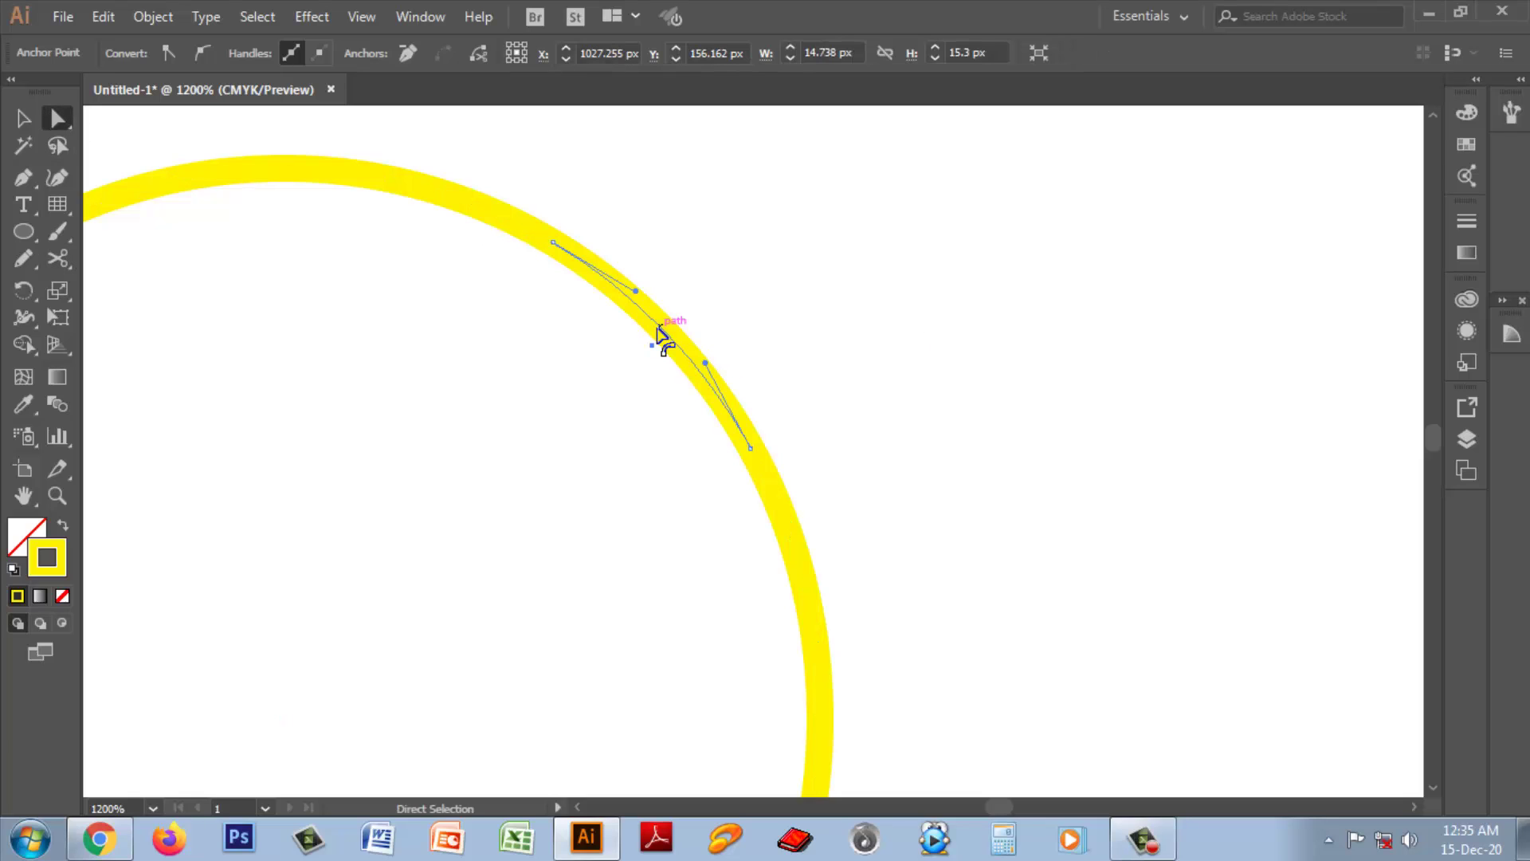
mouse_move(669, 331)
left_mouse_down()
mouse_move(768, 301)
mouse_move(672, 344)
left_mouse_up()
key("ctrl+plus")
key("ctrl+plus")
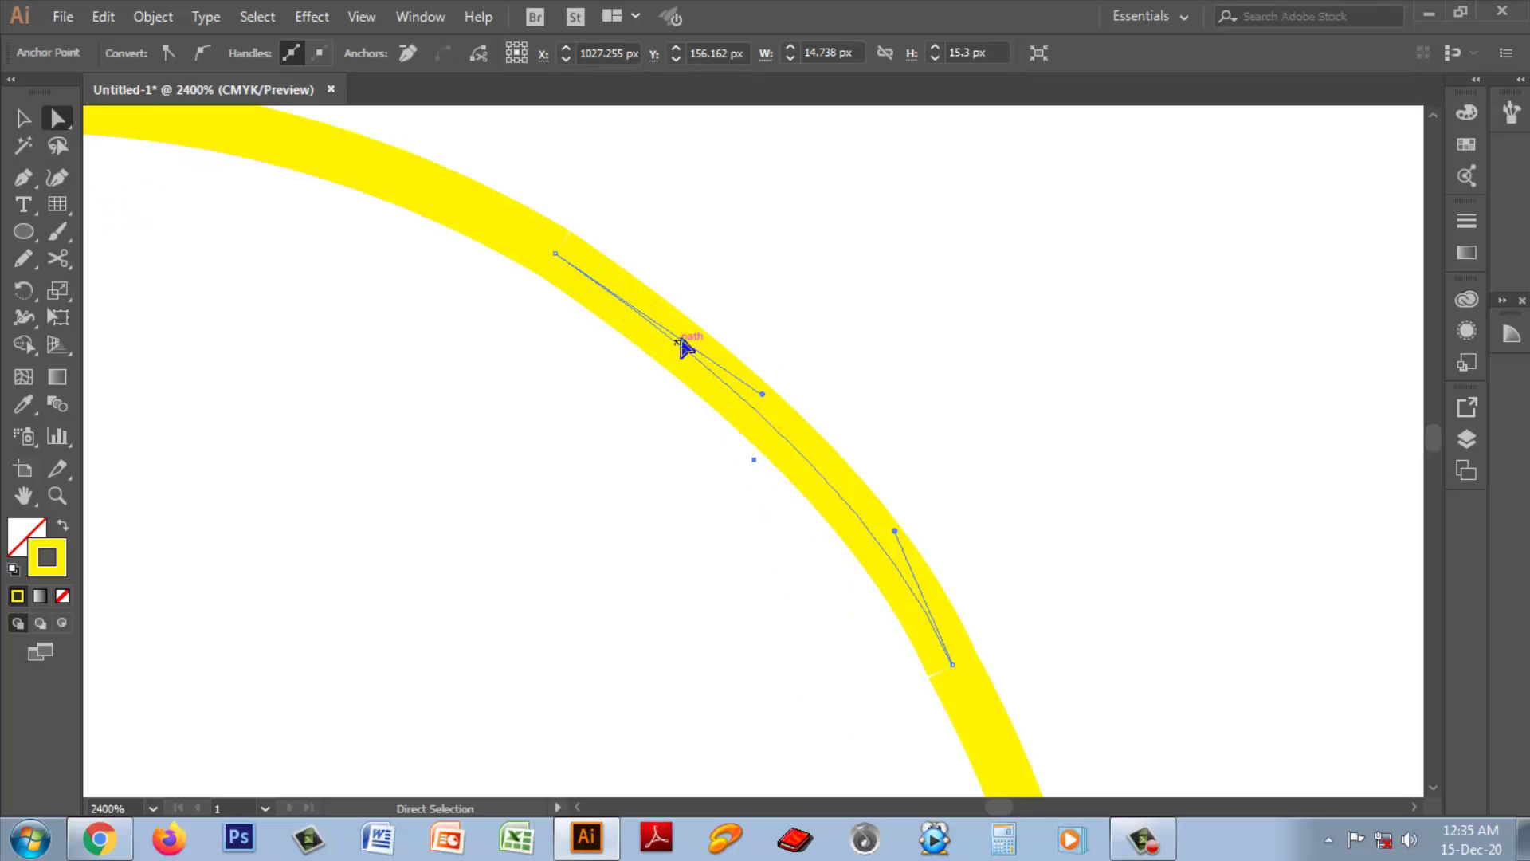
left_click_drag(671, 344, 704, 357)
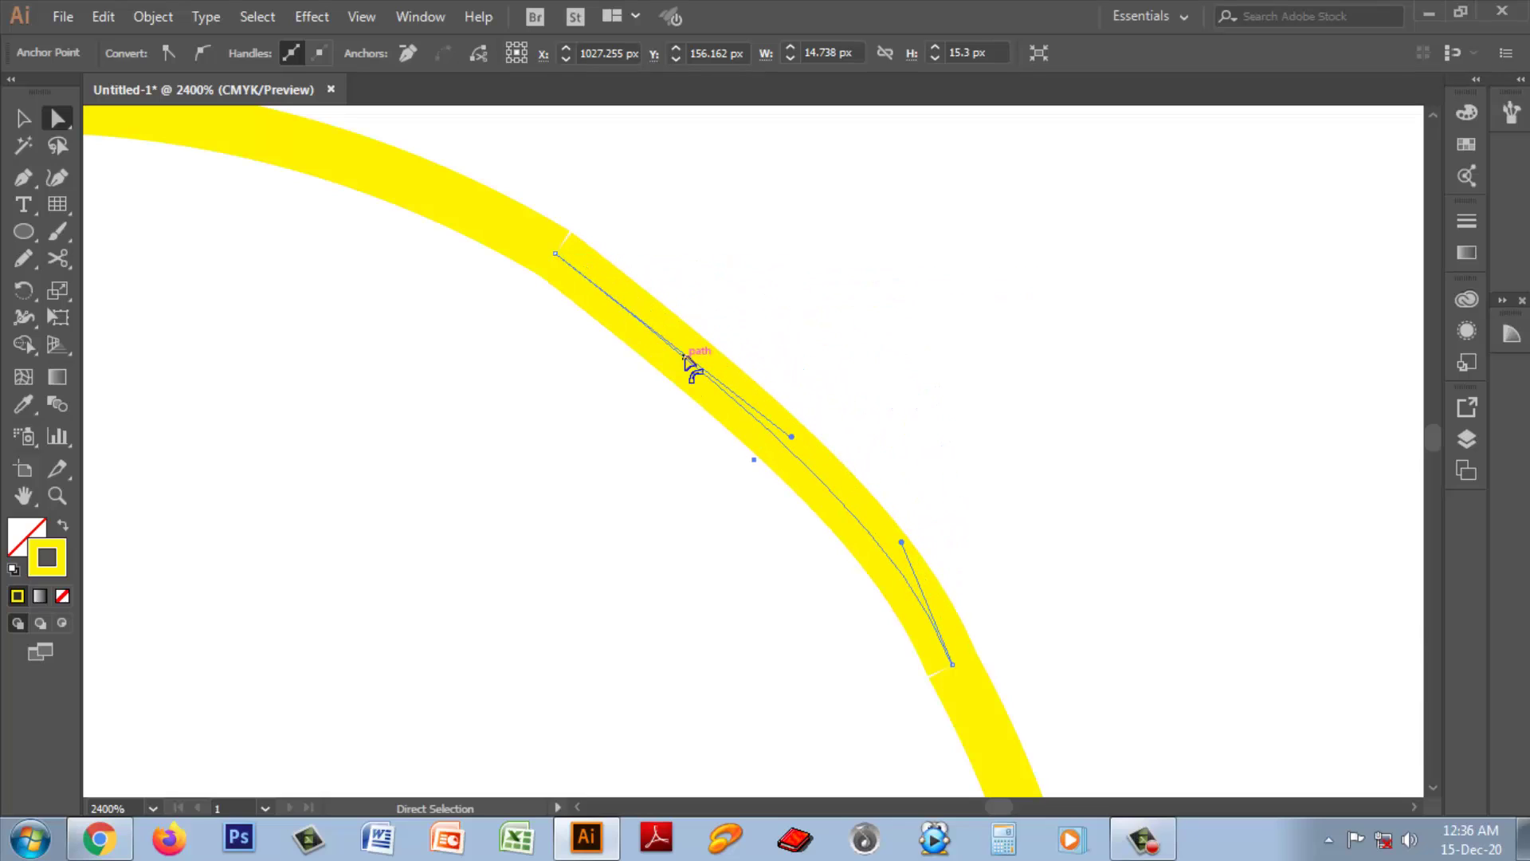
- Move the cut arc segment slightly to the right, away from the rest of the ellipse
left_click(23, 118)
mouse_move(694, 369)
left_mouse_down()
mouse_move(899, 285)
mouse_move(706, 371)
left_mouse_up()
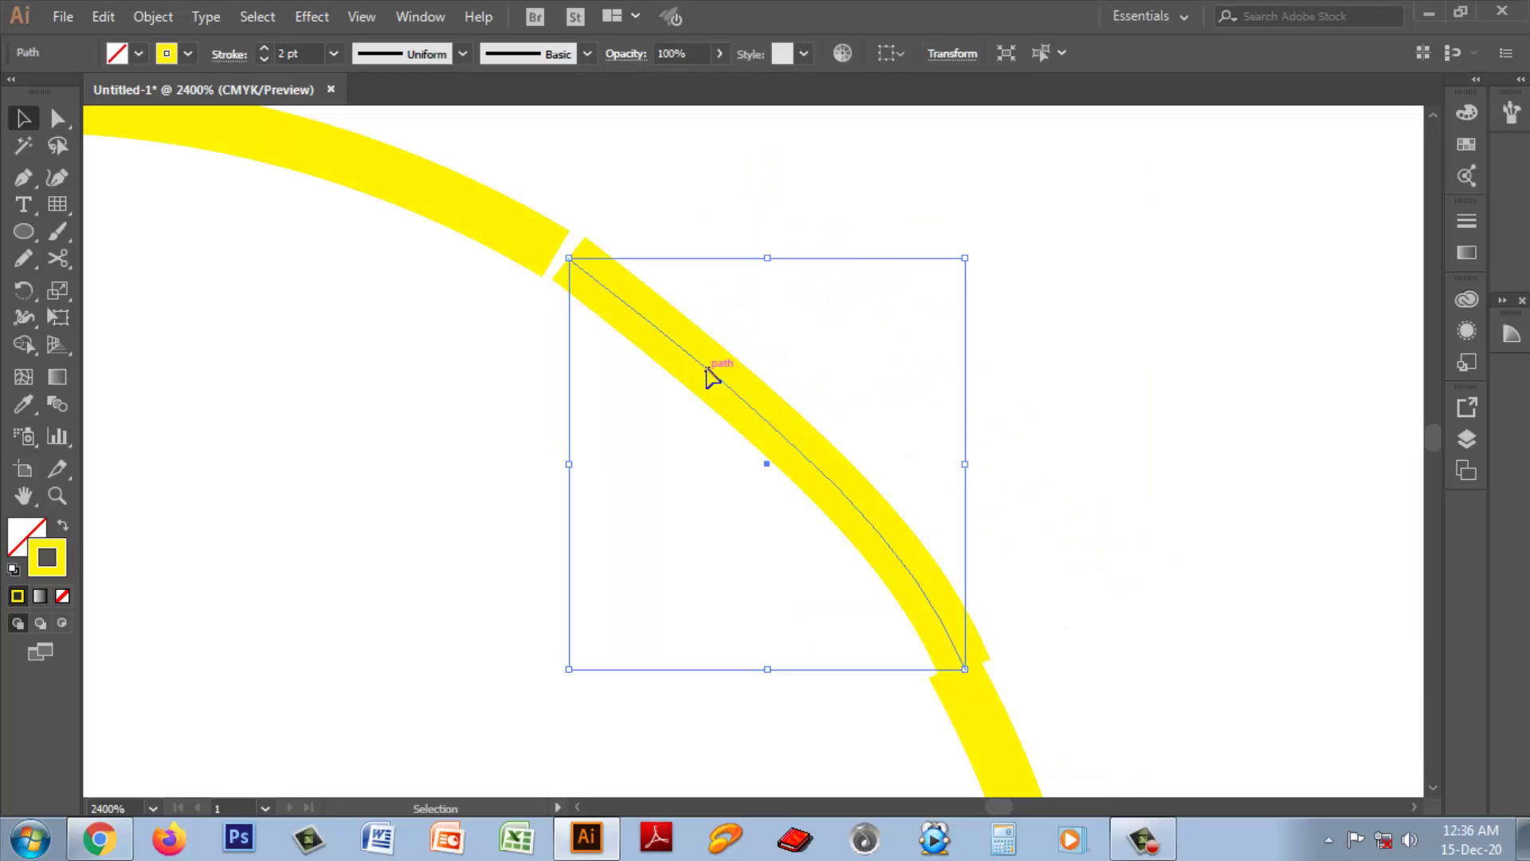
- Try deleting the cut arc segment from the ellipse, and undo the deletion and the segment's last edits
key("Delete")
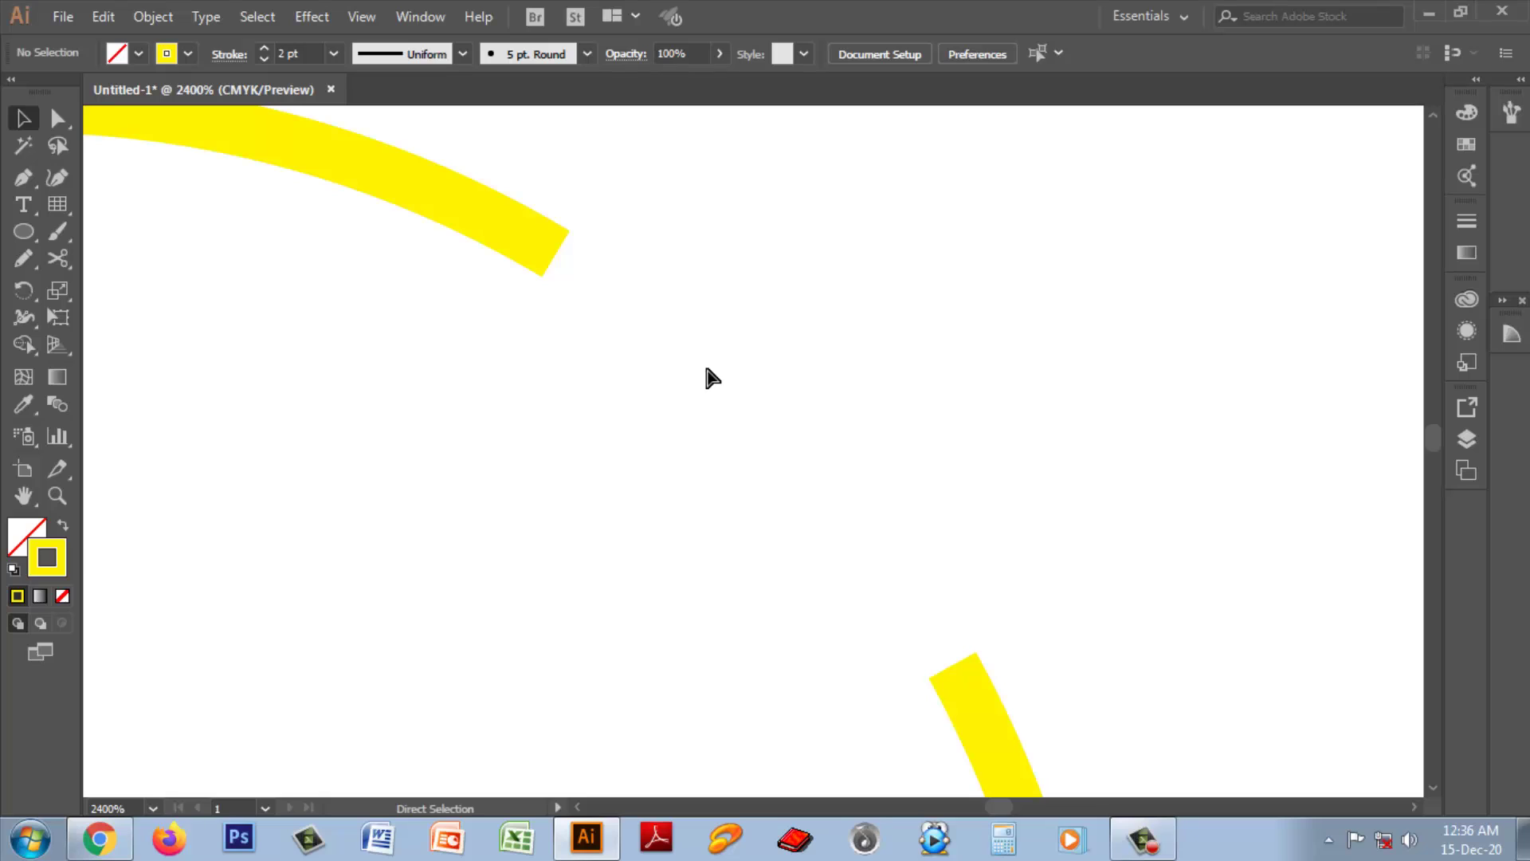
key("ctrl+z")
key("ctrl+z")
key("ctrl+shift+z")
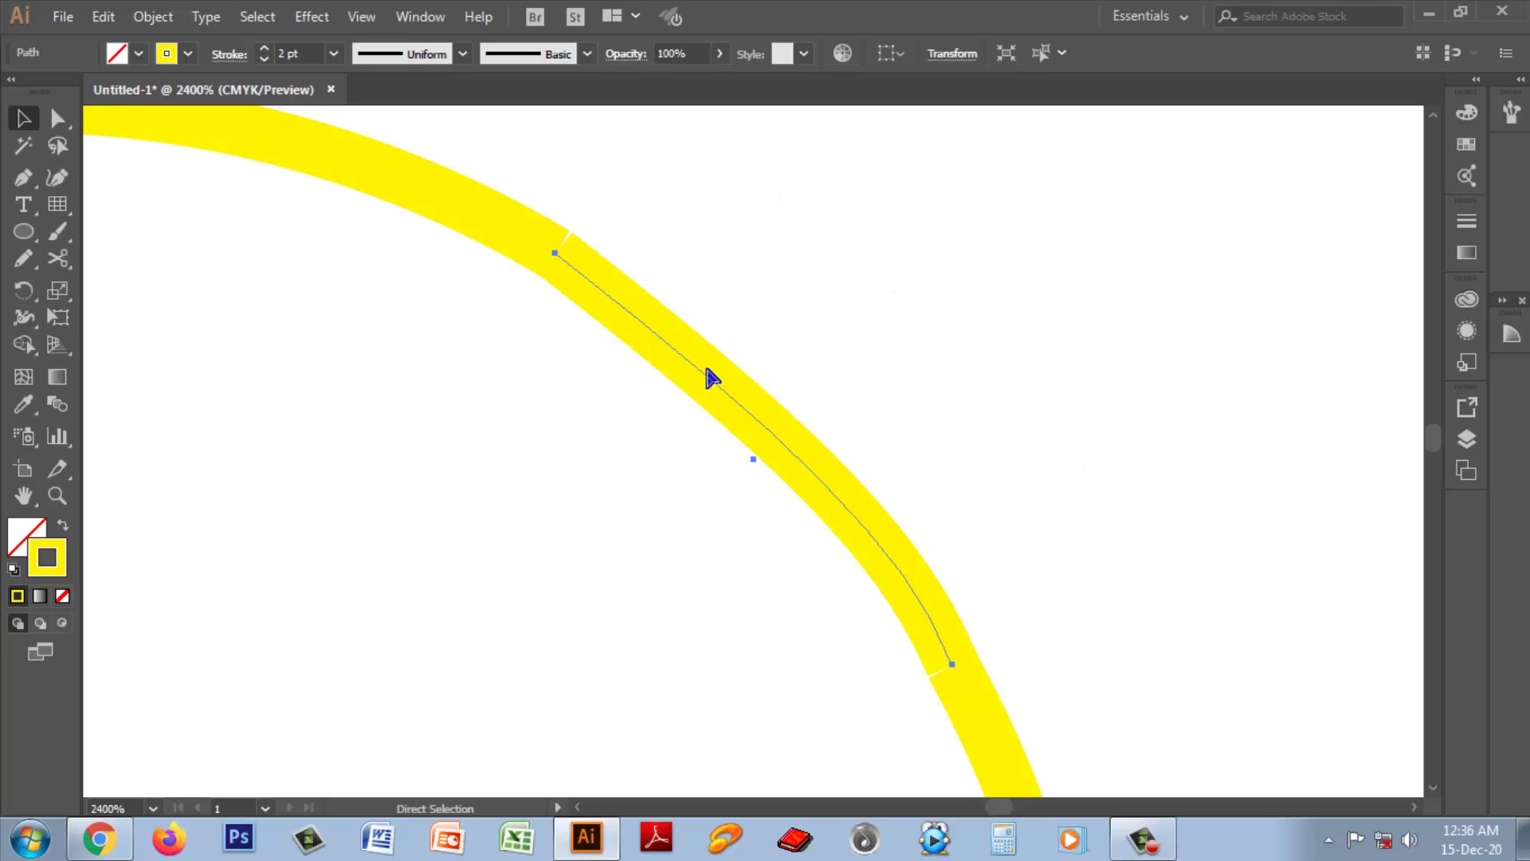
key("ctrl+z")
key("ctrl+z")
key("ctrl+z")
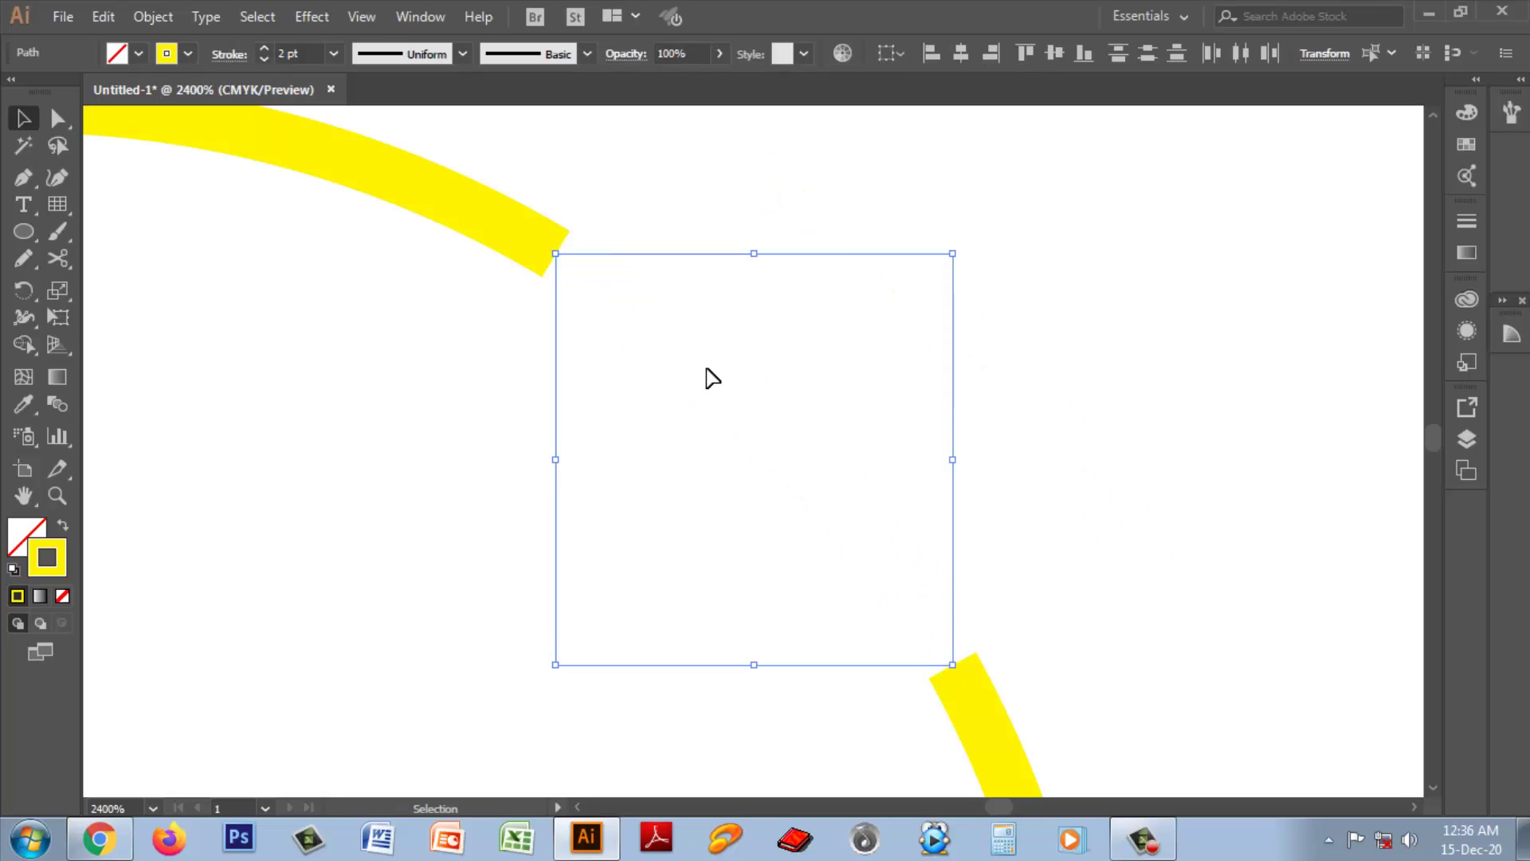
- Select all pieces of the cut yellow ellipse and delete them
key("ctrl+minus")
key("ctrl+minus")
key("ctrl+minus")
key("ctrl+minus")
key("ctrl+minus")
key("ctrl+minus")
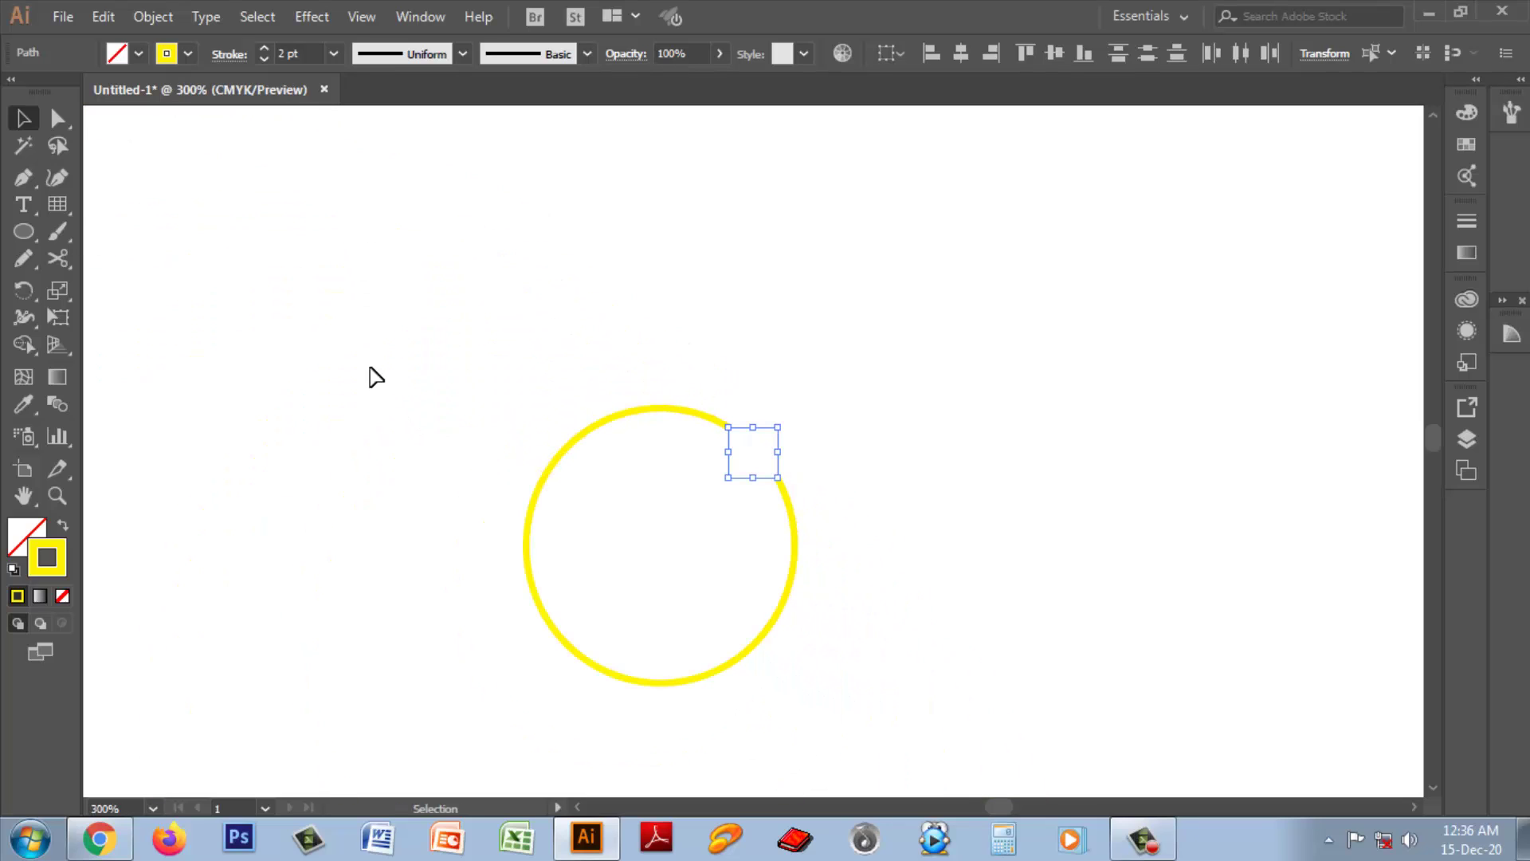
left_click_drag(371, 368, 923, 711)
key("Delete")
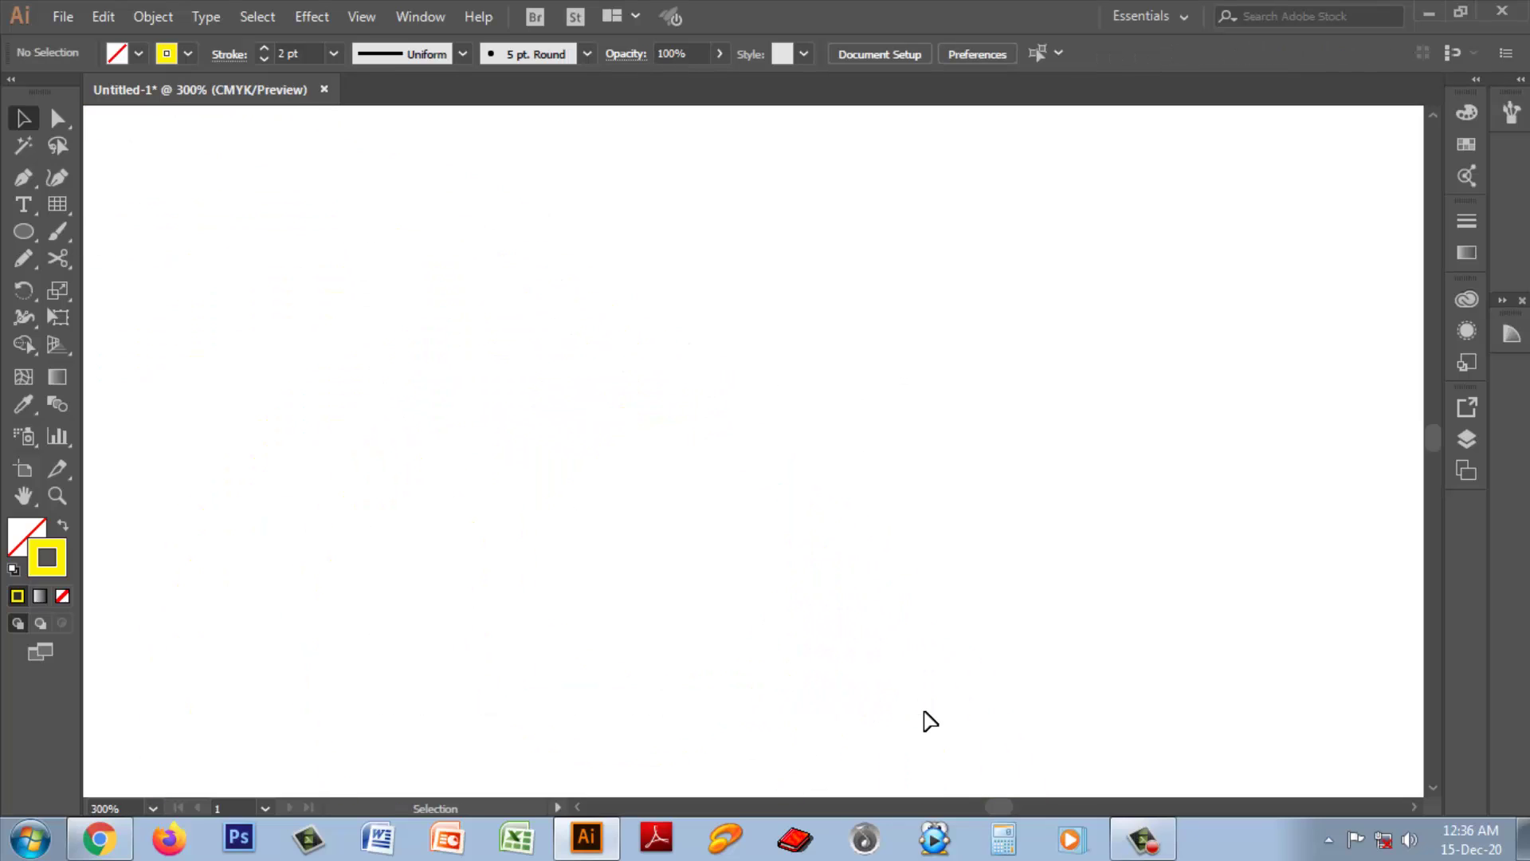
- Draw a wide rectangle in the middle of the empty artboard area and give it a red fill
left_click(58, 260)
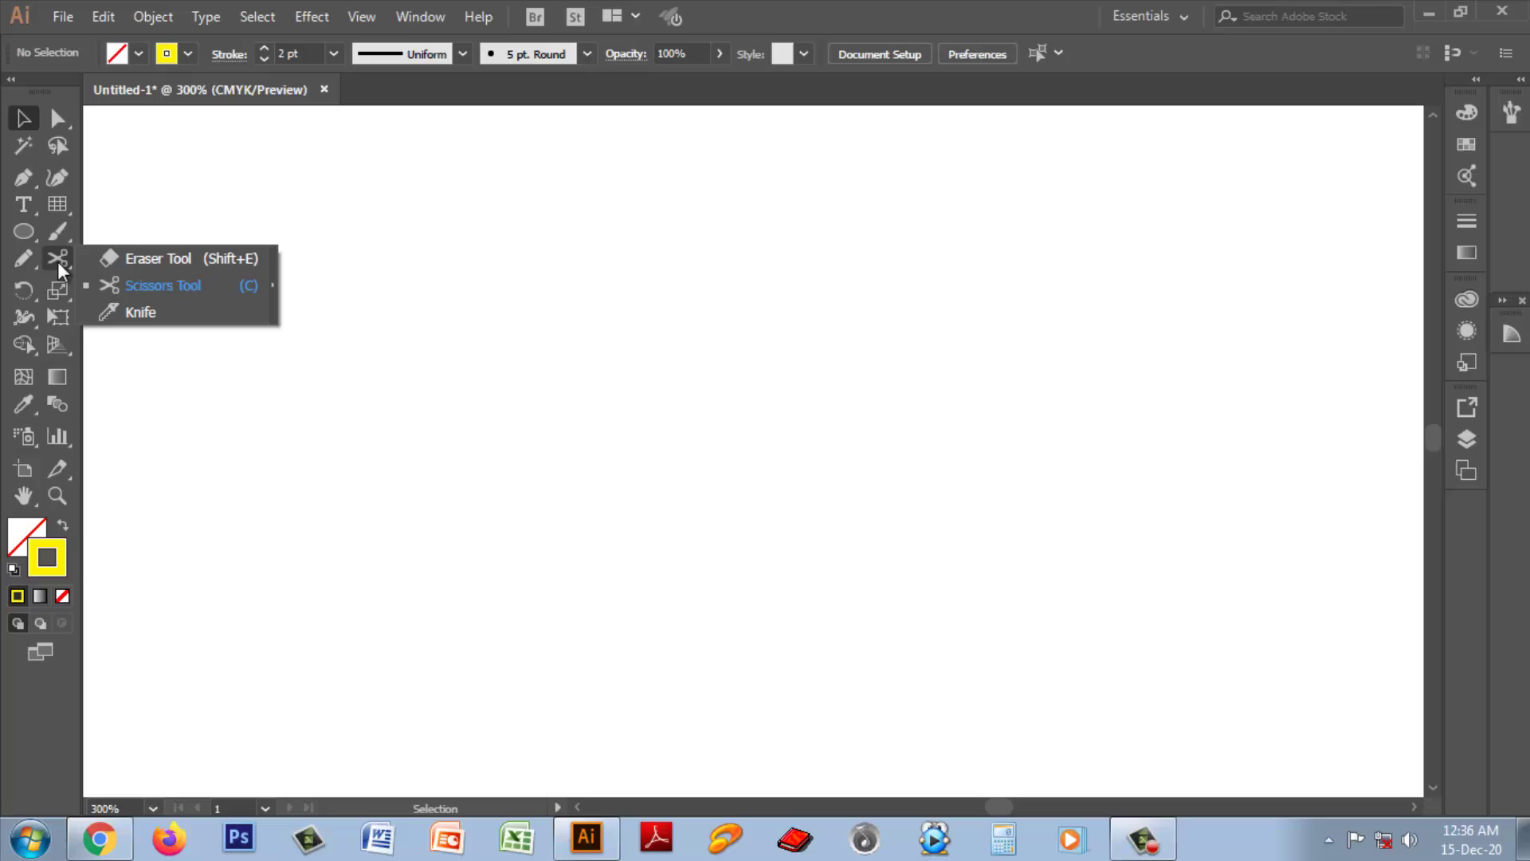
left_click(144, 312)
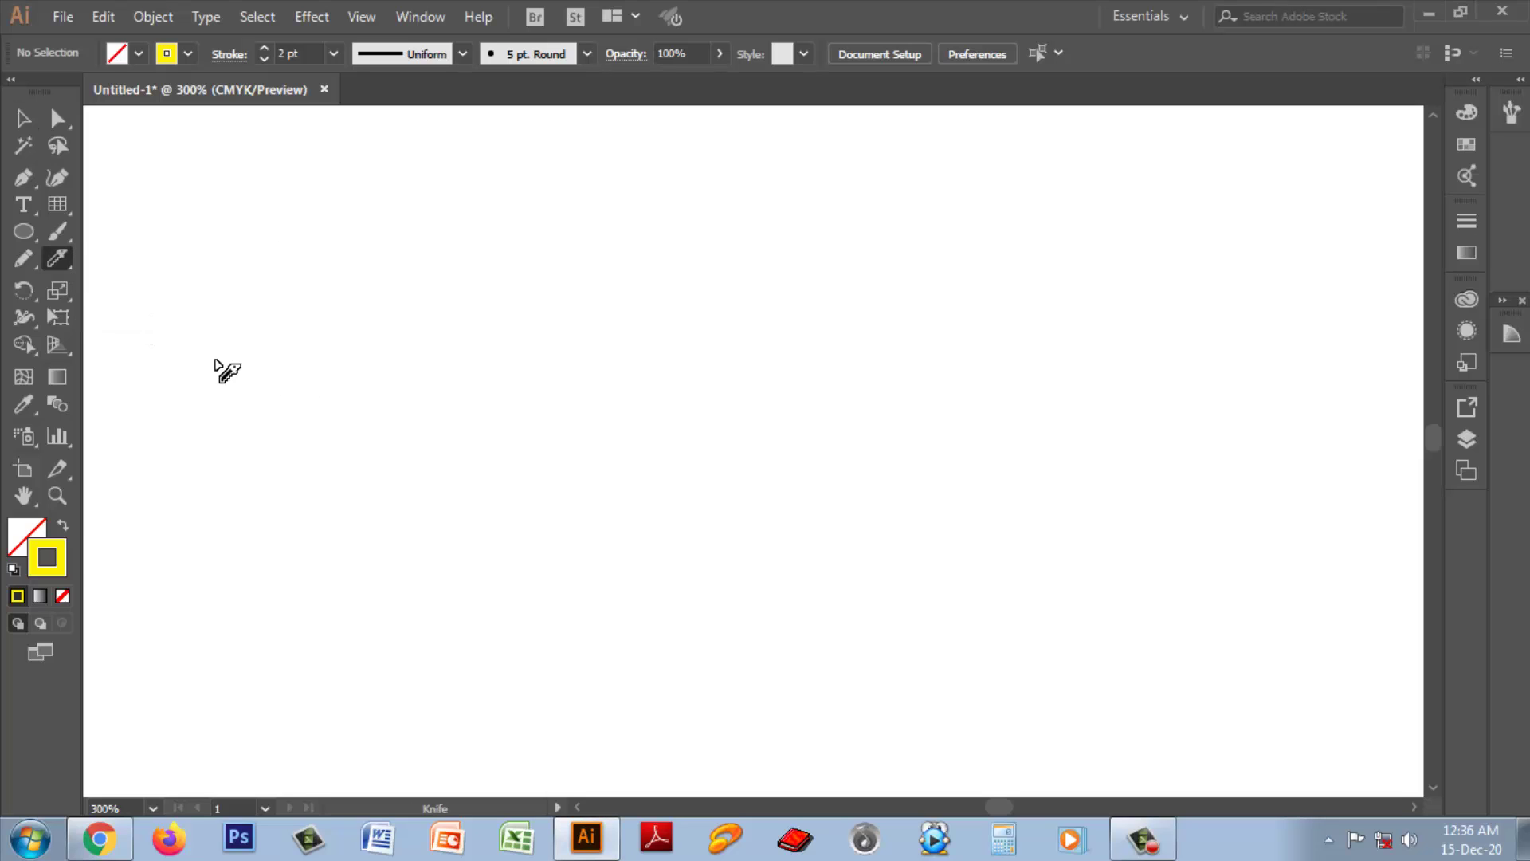
left_click(32, 232)
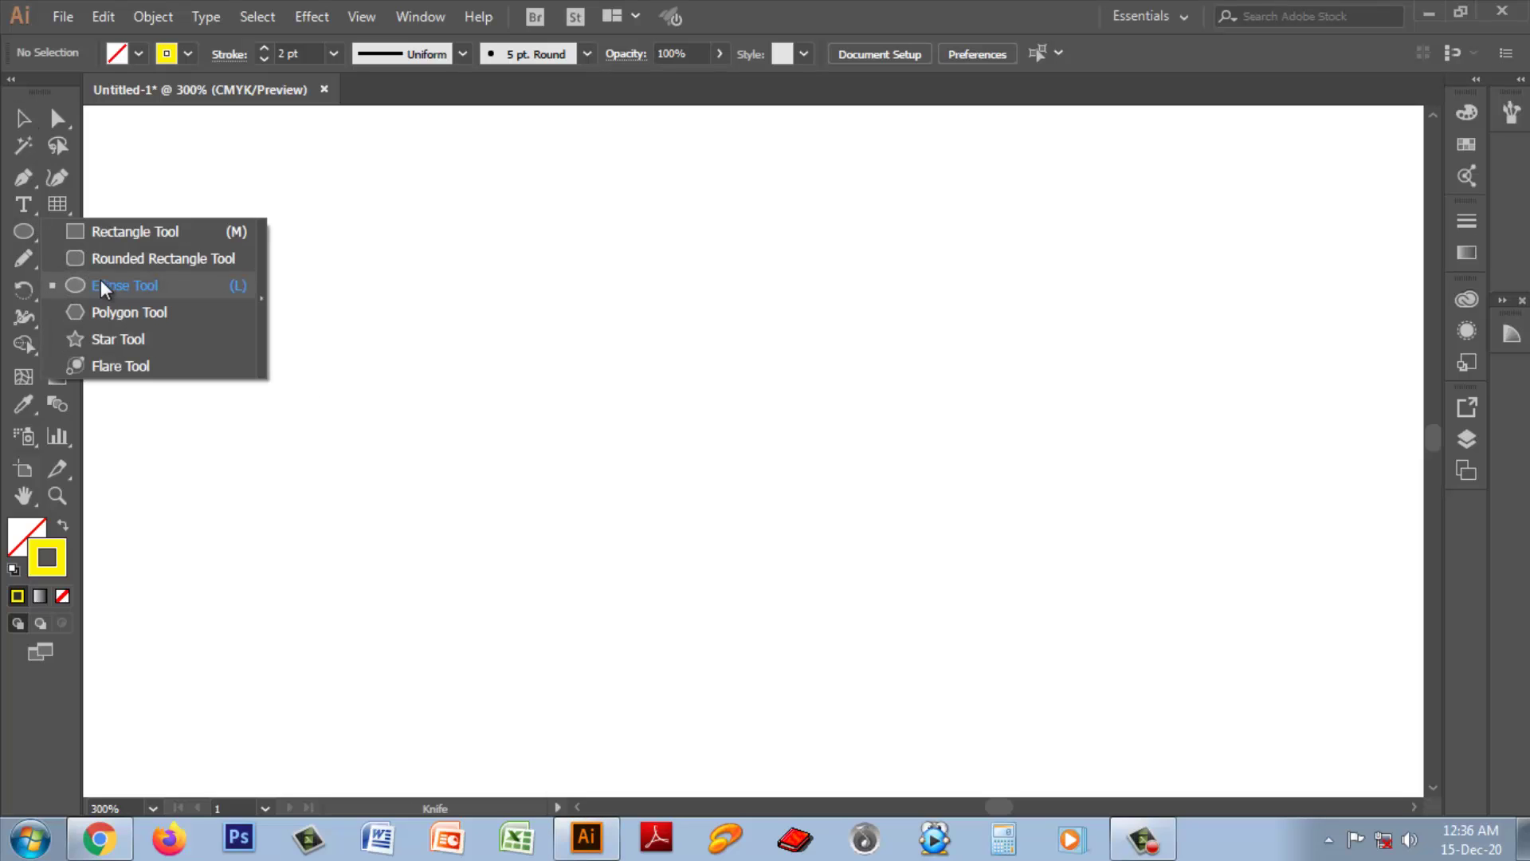
left_click(116, 231)
left_click_drag(437, 280, 1087, 583)
left_click(139, 53)
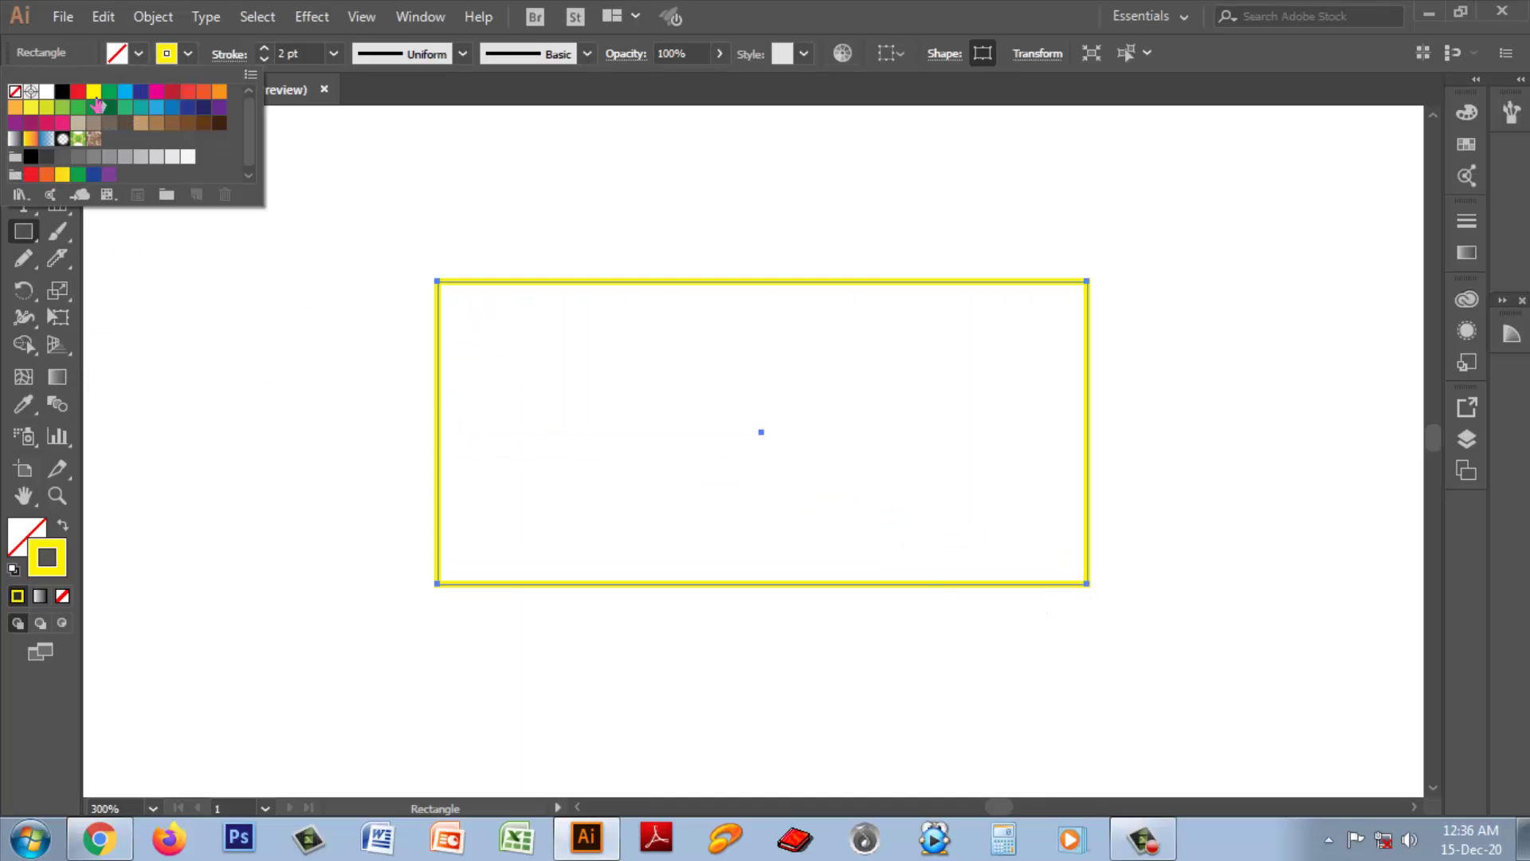
left_click(78, 91)
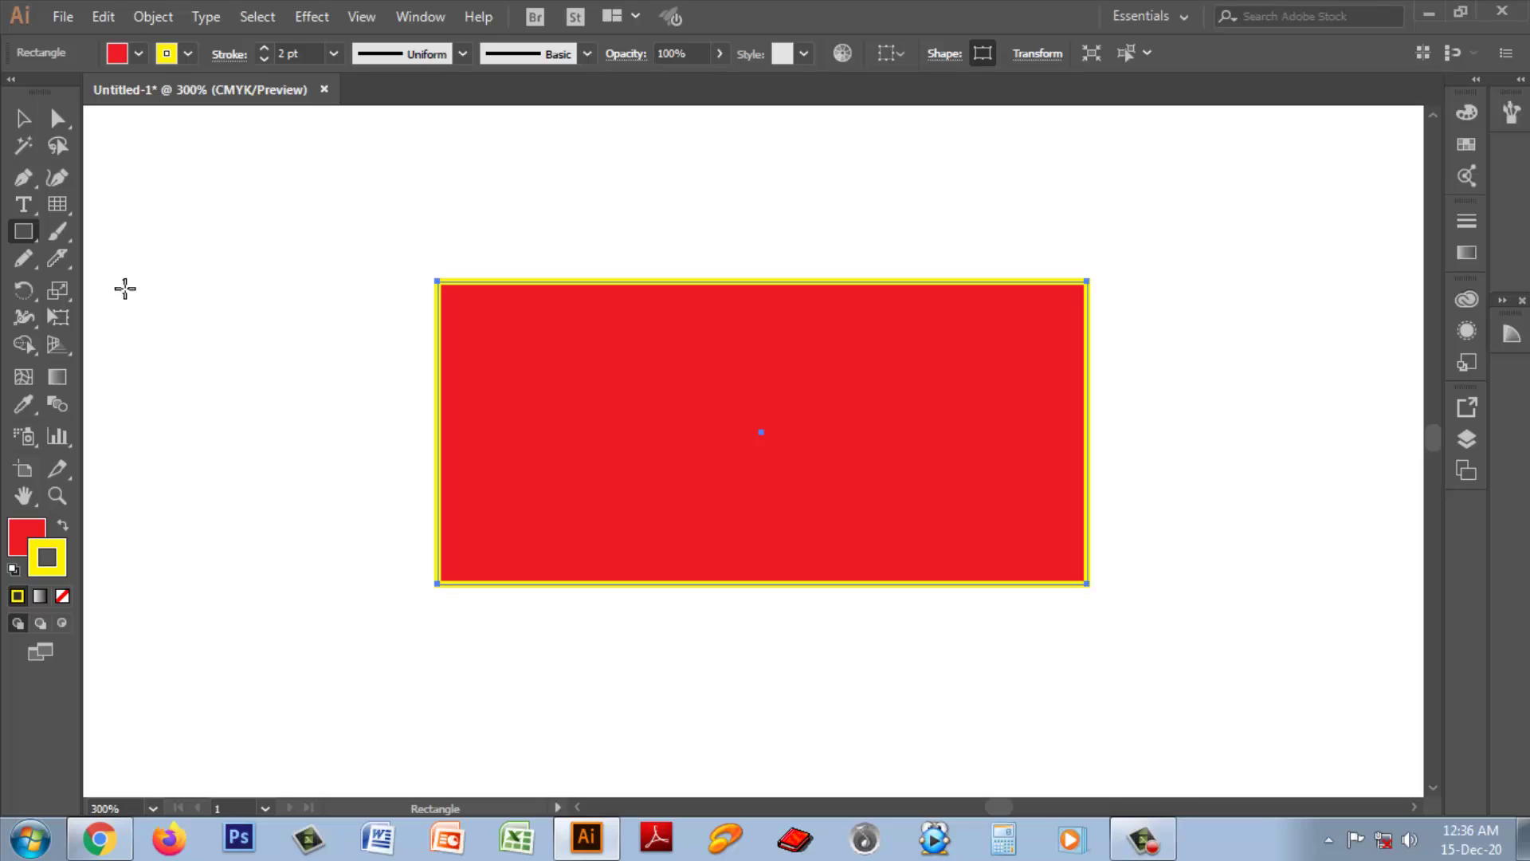
- Cut the red rectangle in two with a freehand Knife stroke running from its top edge to its bottom edge
mouse_move(62, 269)
left_mouse_down()
mouse_move(132, 288)
mouse_move(136, 311)
left_mouse_up()
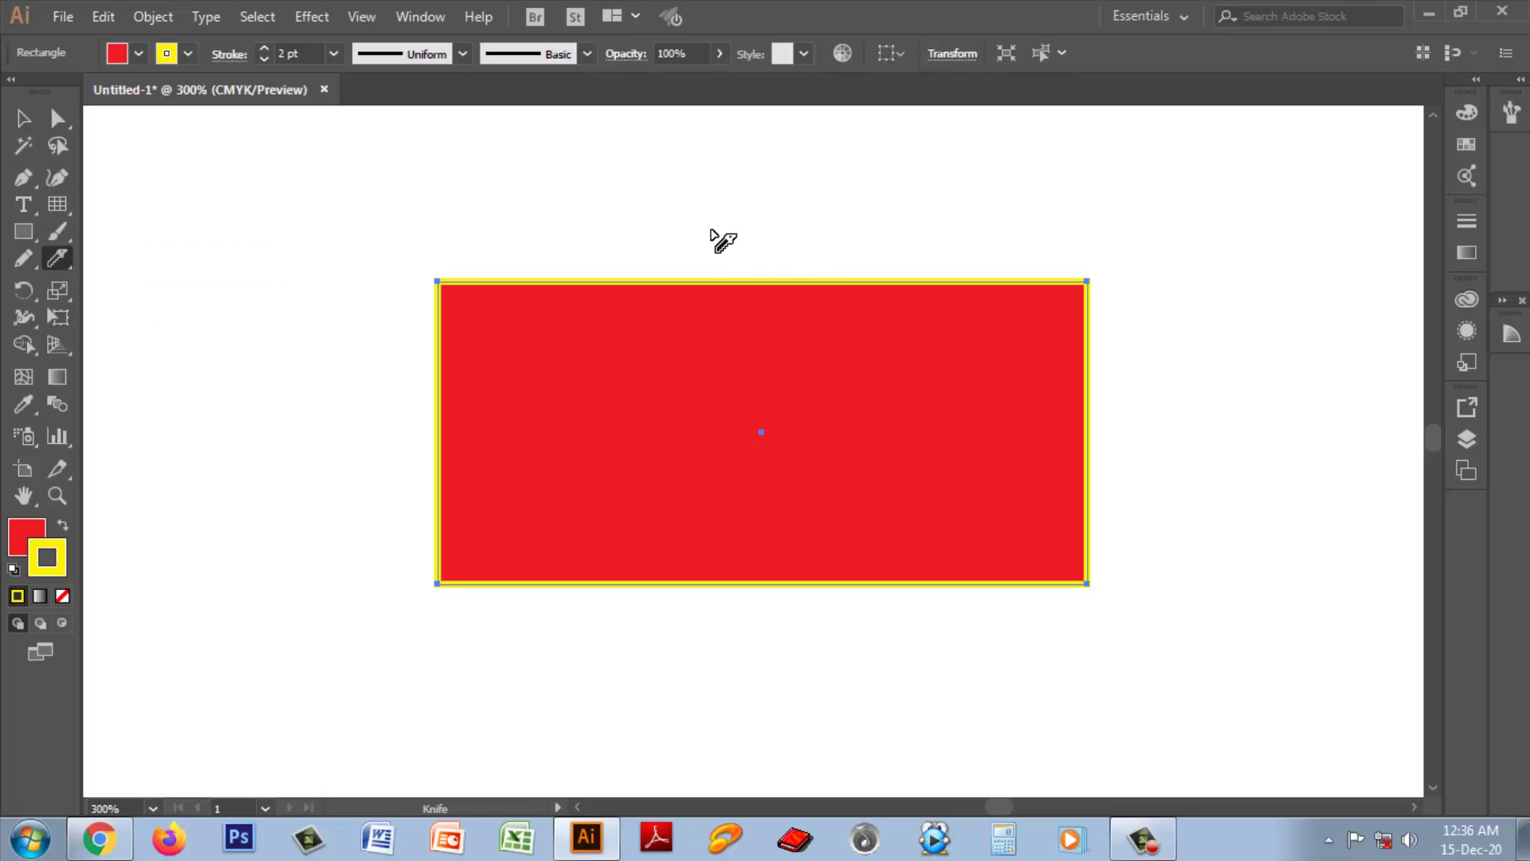
left_click_drag(712, 231, 865, 602)
left_click(22, 118)
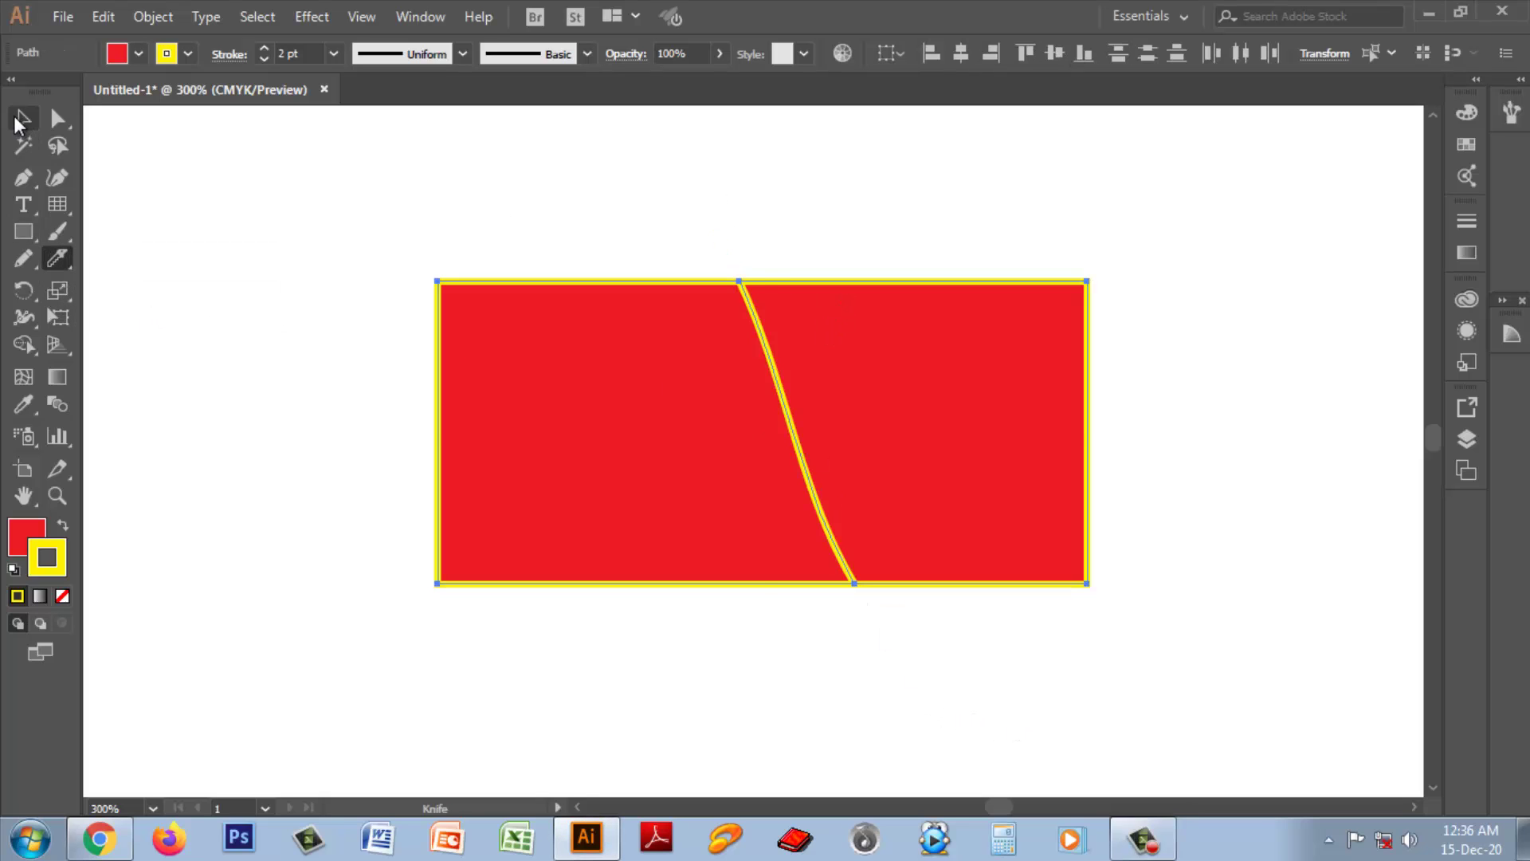
- Move both halves of the cut rectangle up and to the right, and undo the extra shift of the right half
left_click_drag(924, 383, 1056, 307)
left_click_drag(1045, 390, 1171, 331)
key("ctrl+z")
left_click(1112, 618)
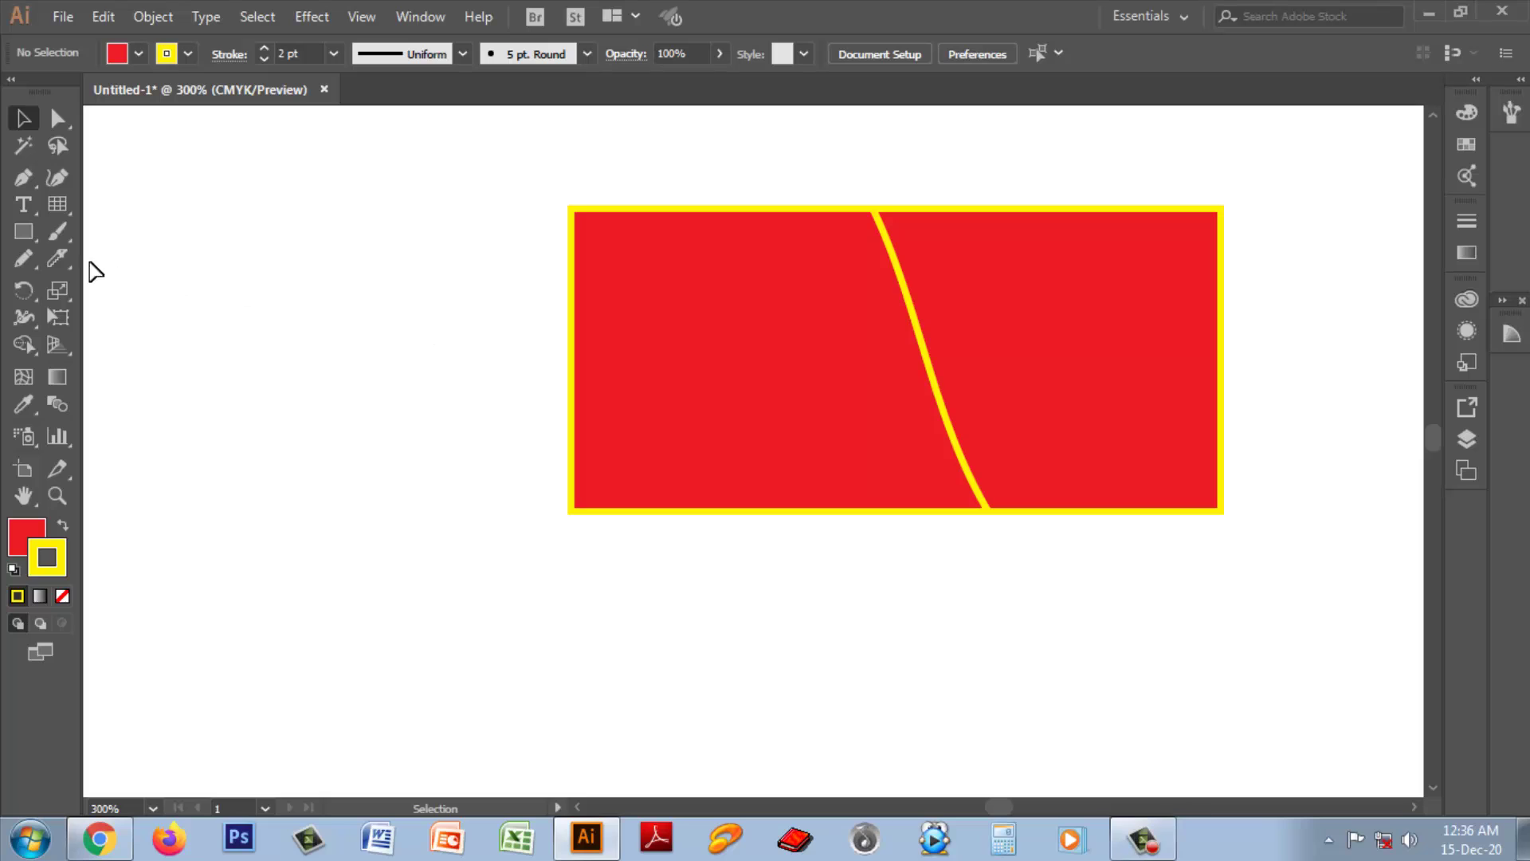
- Cut the rectangle's left half with a straight, slanted Knife line from its top edge to its bottom edge
left_click(60, 261)
left_click(141, 311)
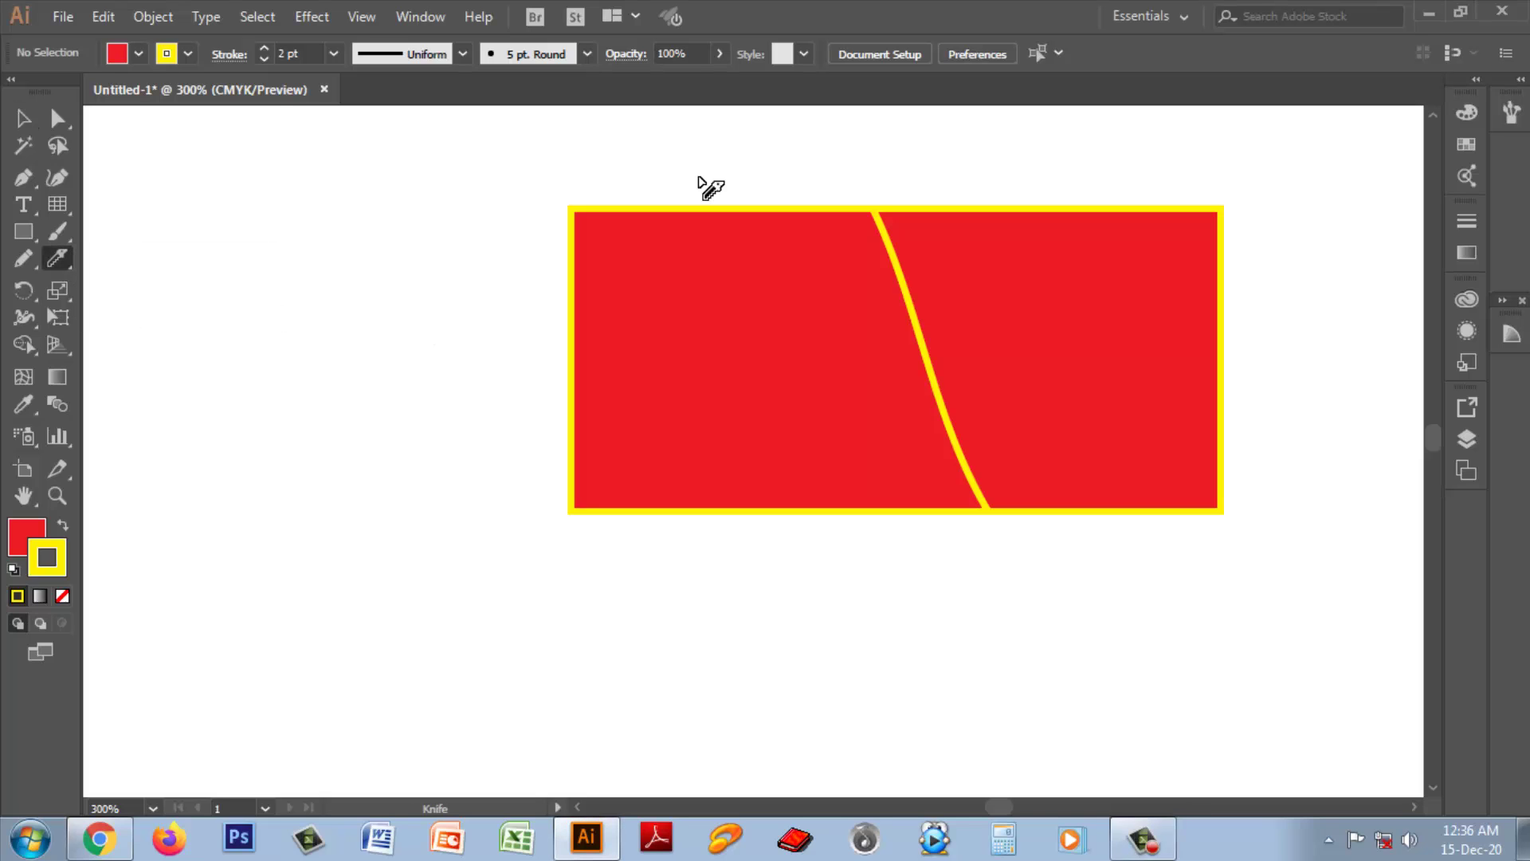
left_click_drag(700, 180, 828, 574)
left_click(23, 118)
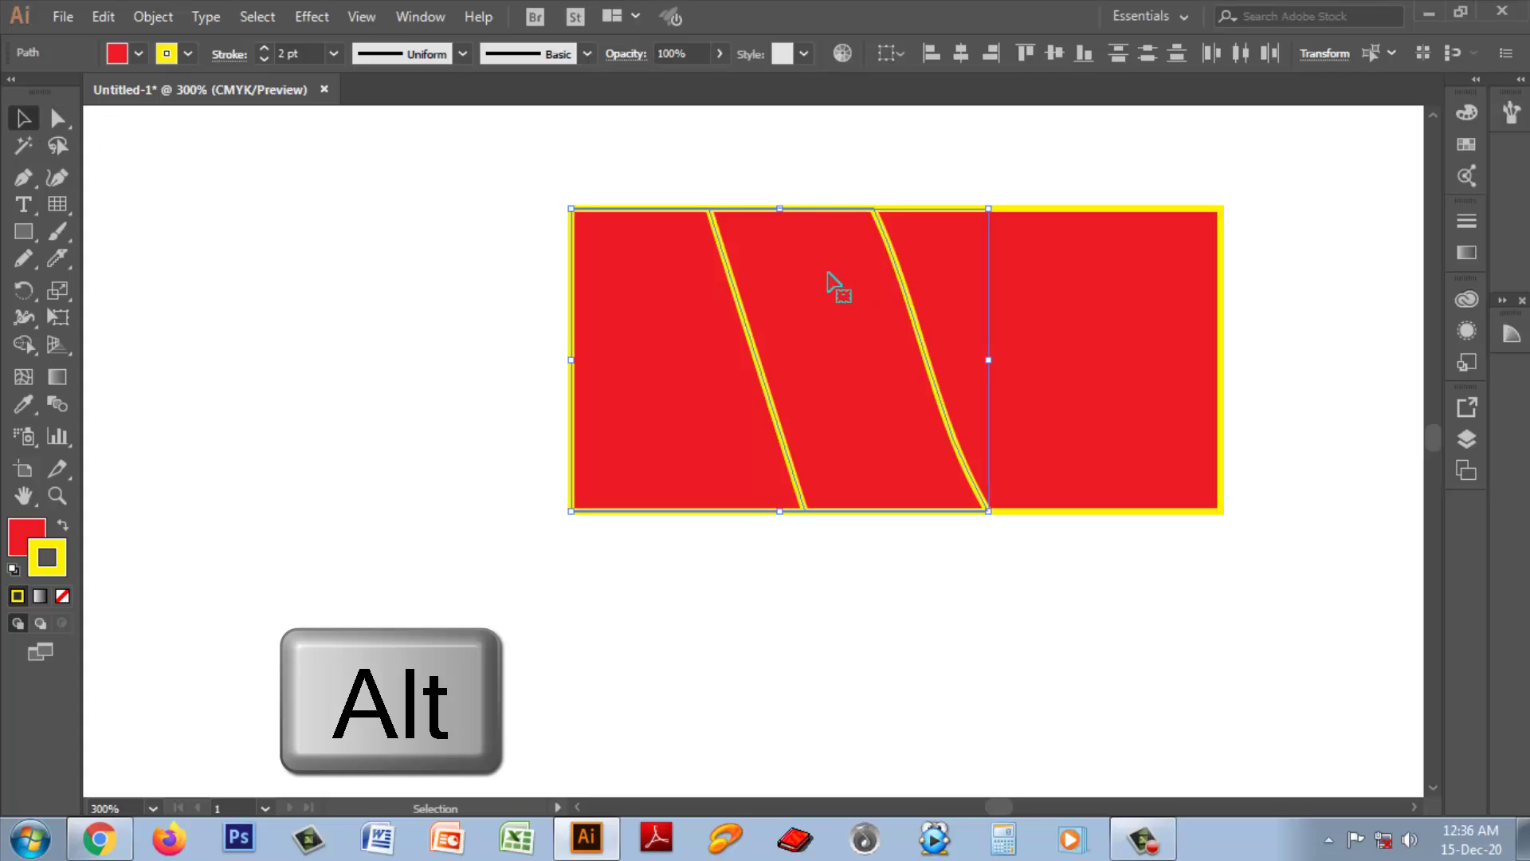
- Try moving the middle slanted piece over the right-hand piece, and undo the move
left_click_drag(891, 379, 1075, 345)
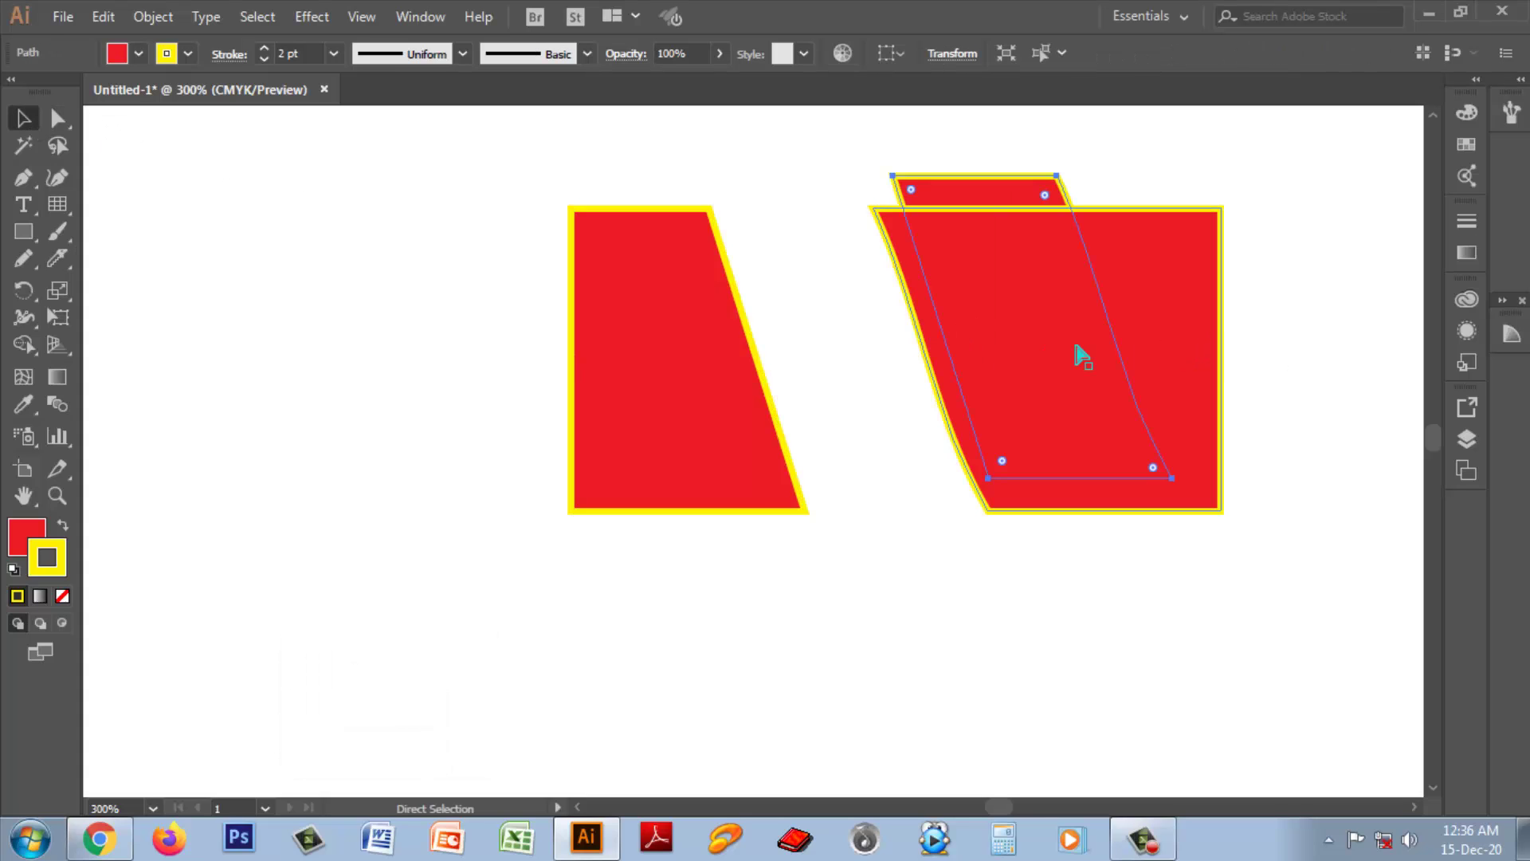
key("ctrl+z")
key("ctrl+z")
key("ctrl+z")
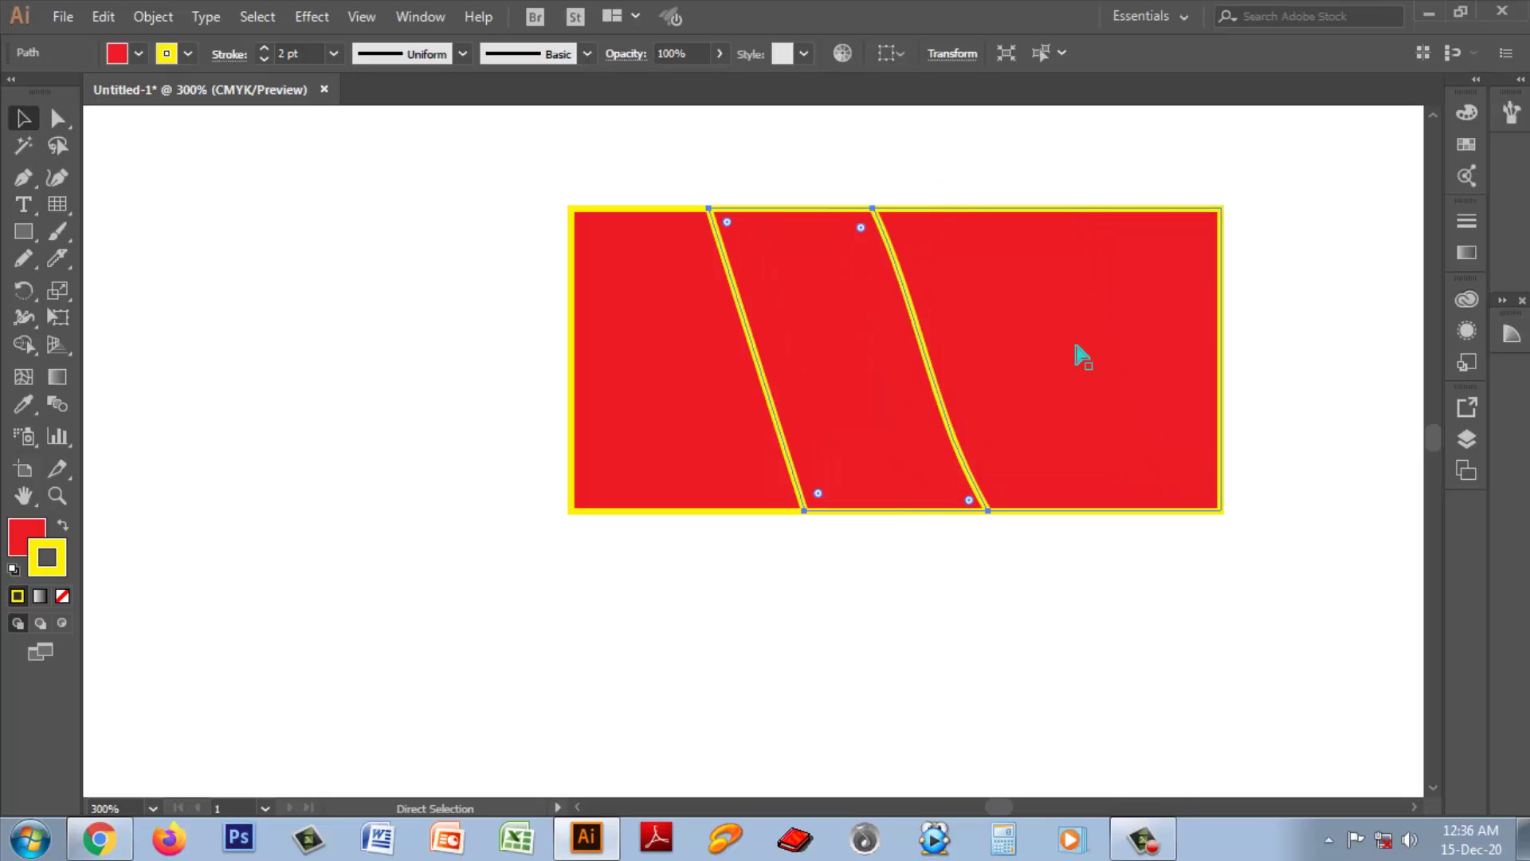
- Delete all the knife-cut pieces and draw a new red rectangle with a yellow stroke
left_click_drag(396, 228, 1116, 616)
key("Delete")
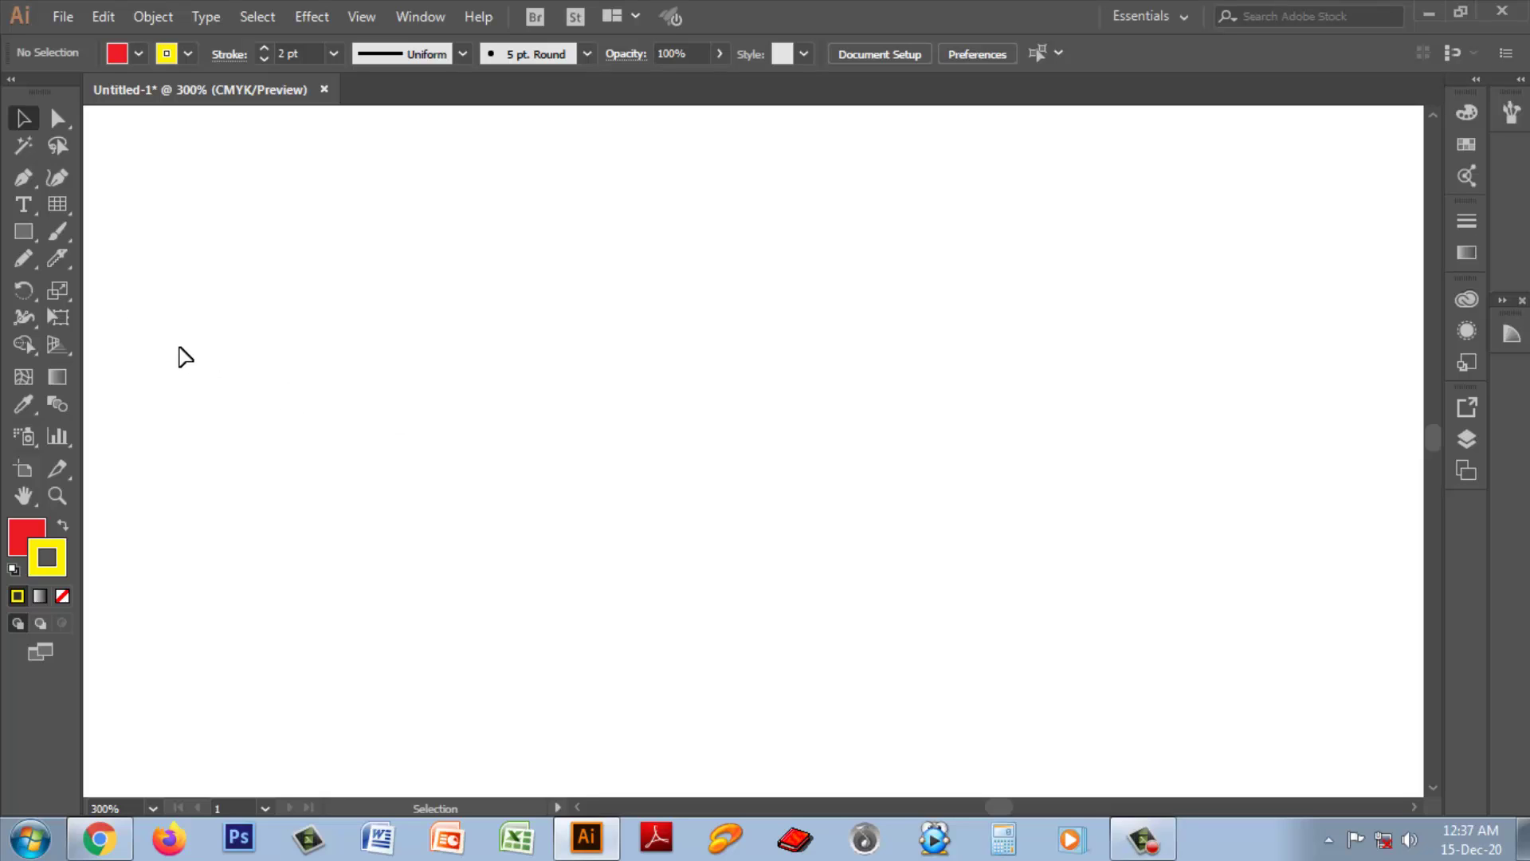
left_click_drag(17, 234, 137, 233)
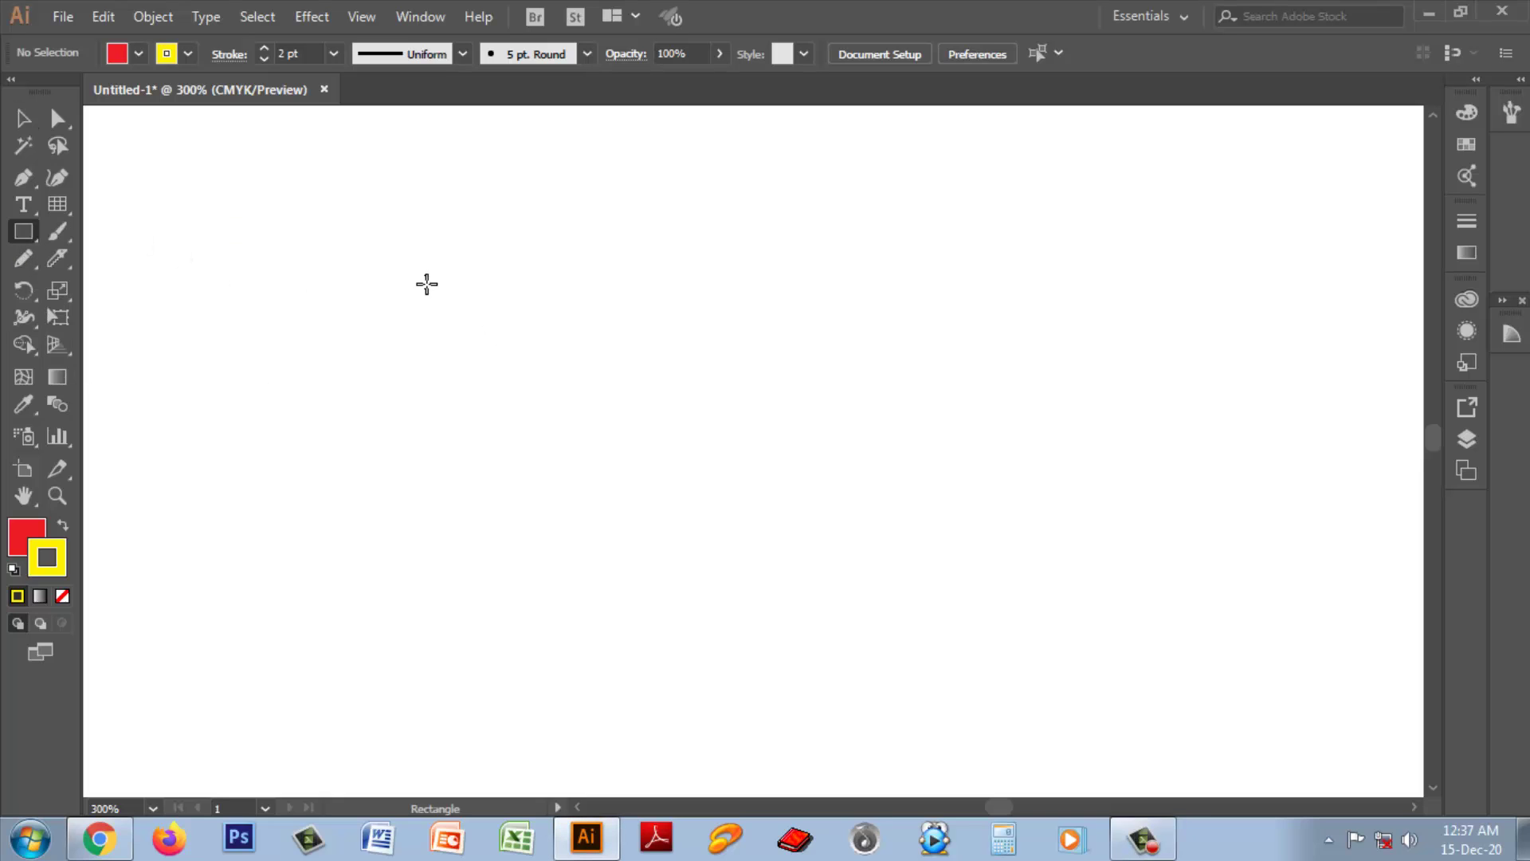
left_click_drag(405, 260, 906, 502)
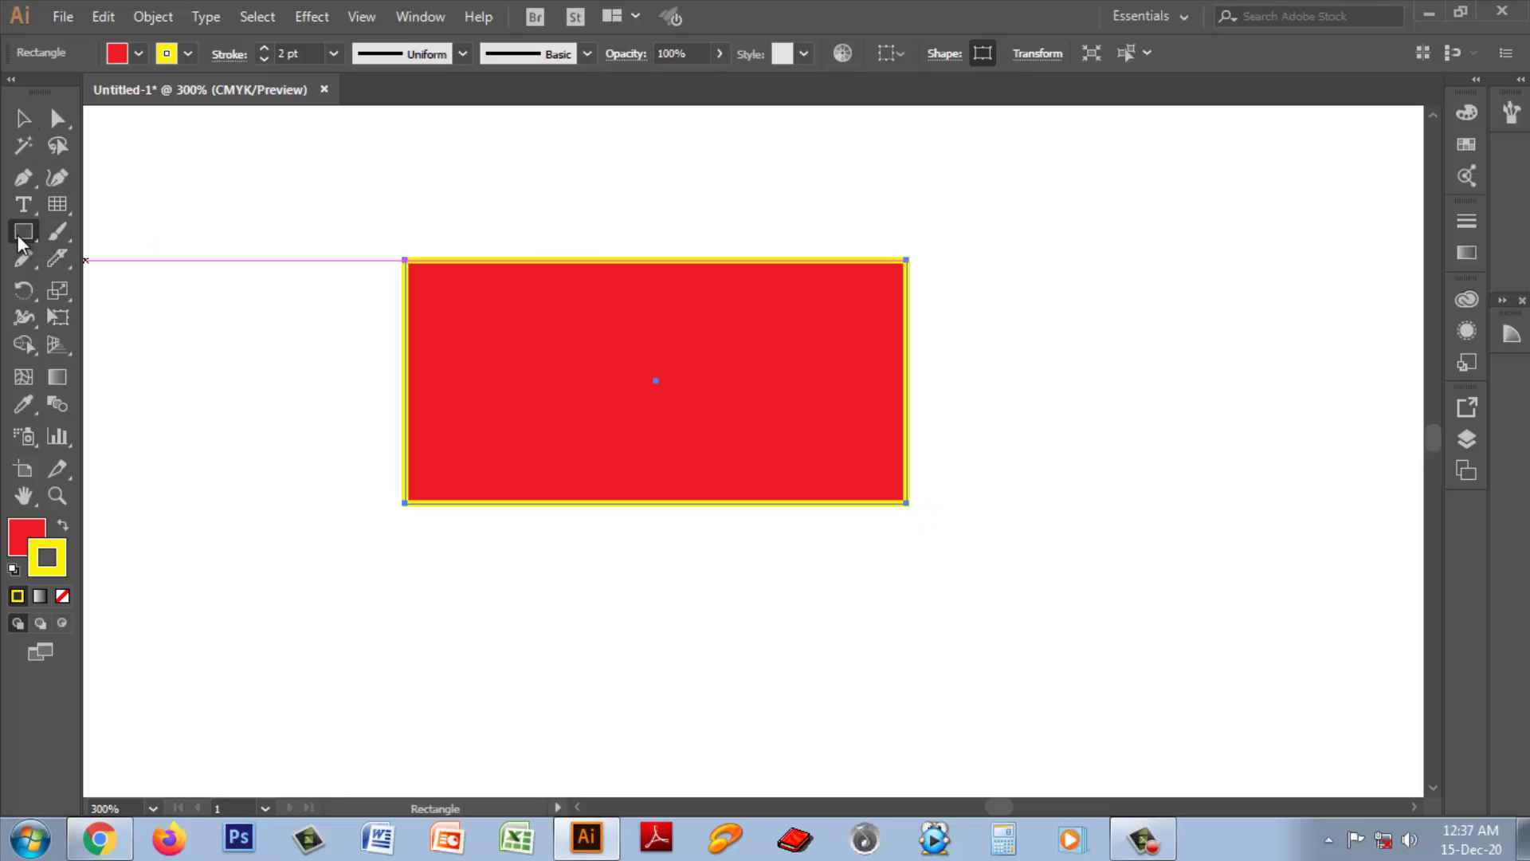
- Draw an upright ellipse about 47 × 69 px overlapping the middle of the rectangle's bottom edge
left_click_drag(23, 234, 128, 288)
mouse_move(607, 407)
left_mouse_down()
mouse_move(680, 598)
mouse_move(765, 638)
left_mouse_up()
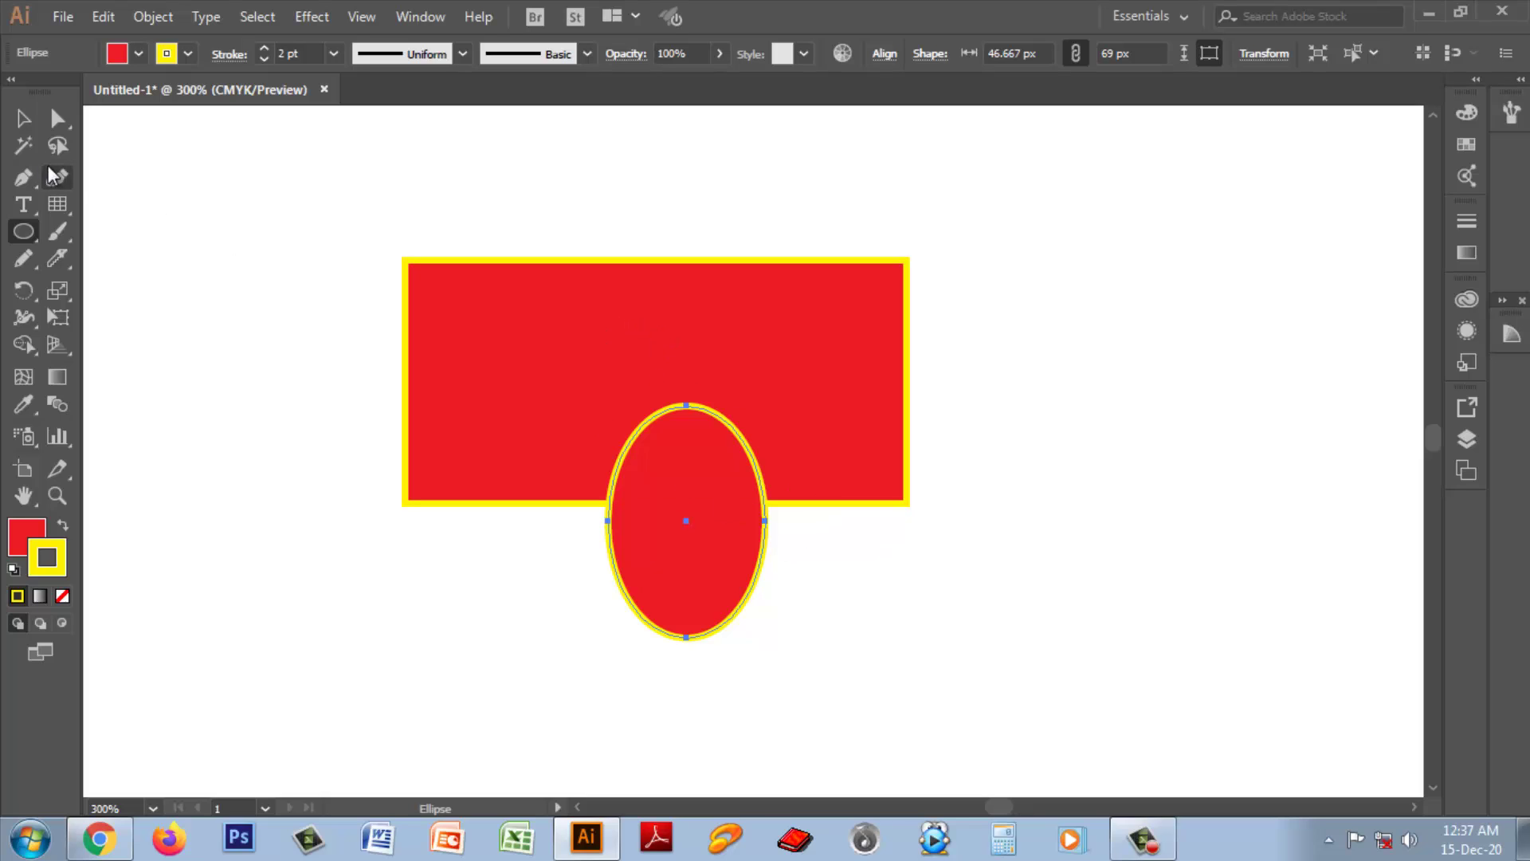
left_click(21, 120)
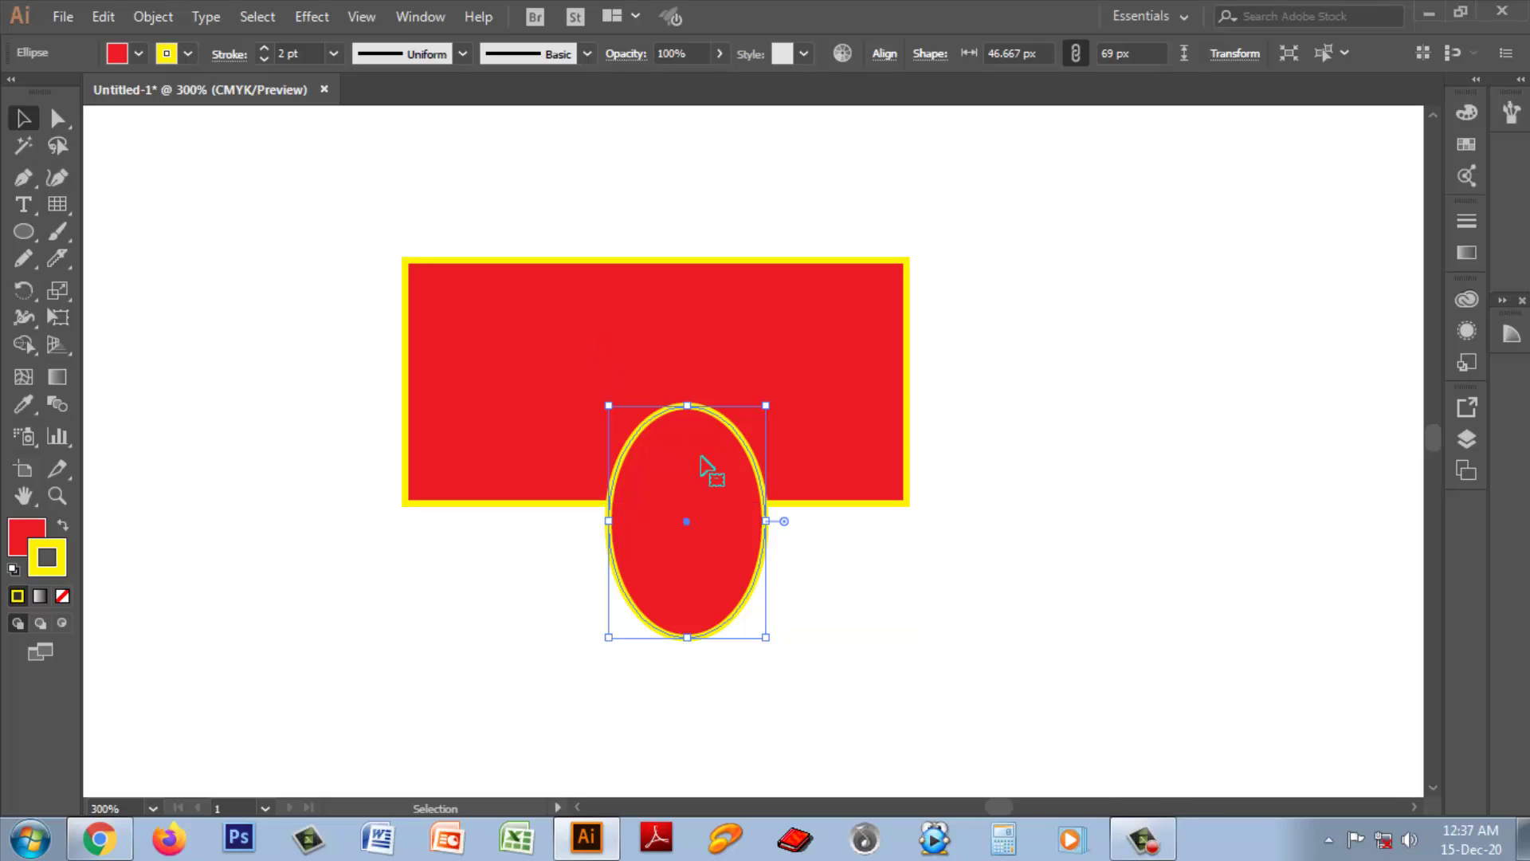
- Use the selected ellipse to cut the rectangle beneath it with Divide Objects Below
left_click(152, 17)
mouse_move(263, 479)
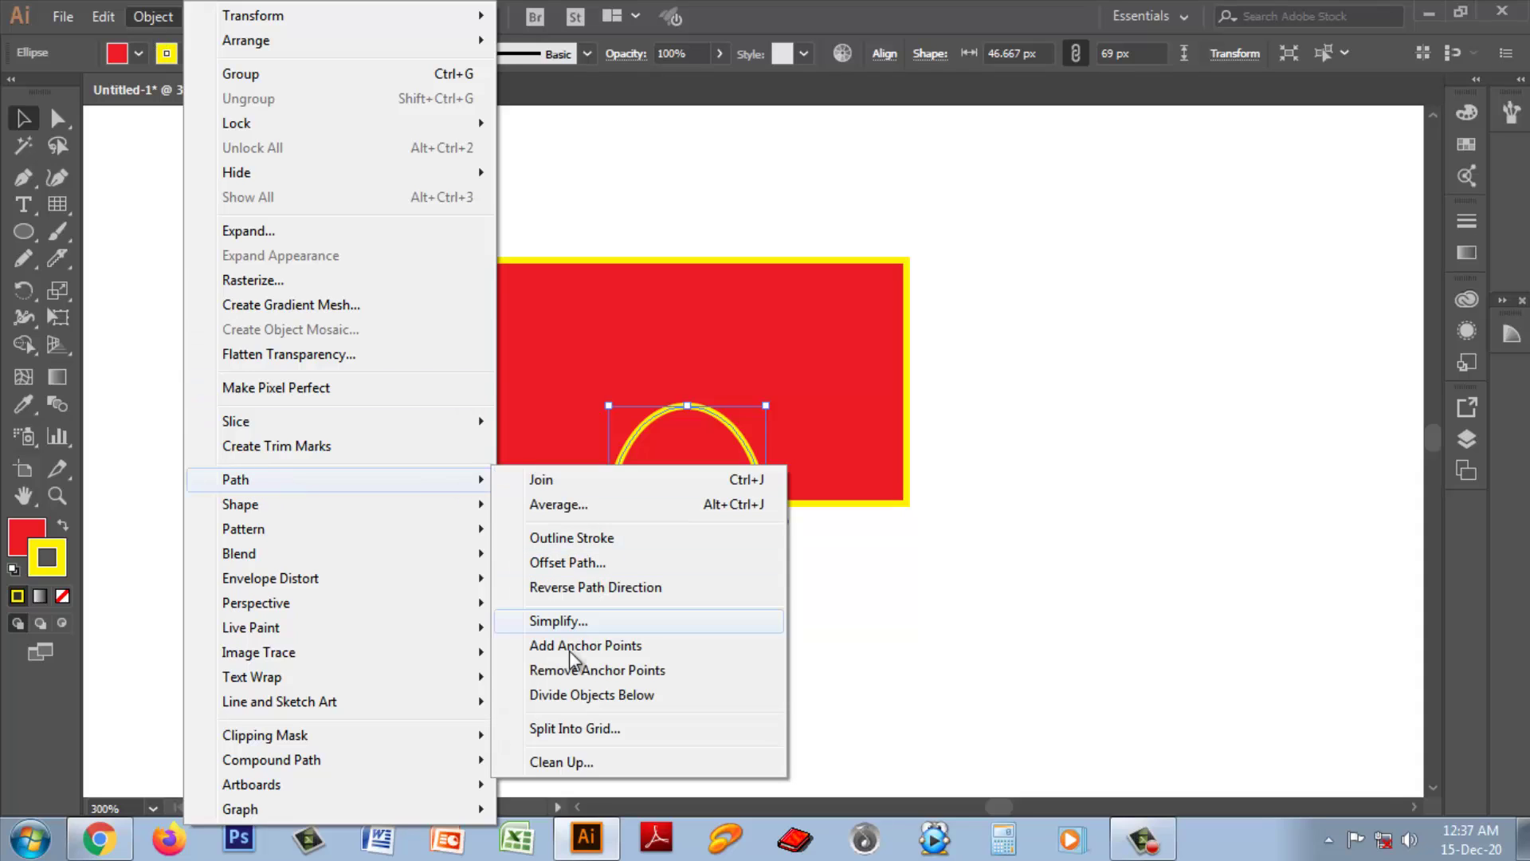
left_click(566, 695)
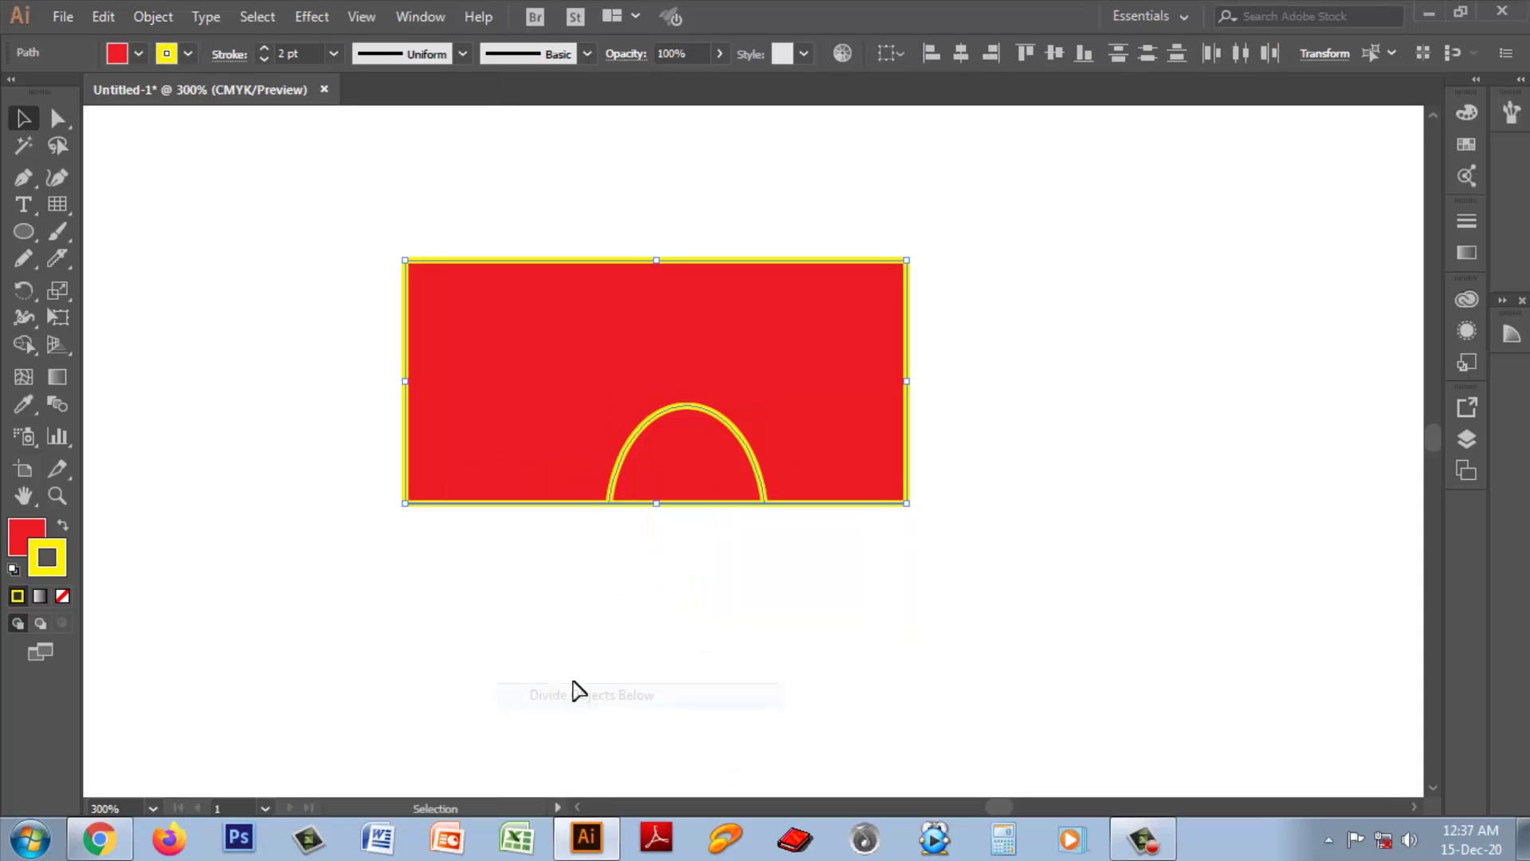
- Try moving the half-ellipse piece out of the rectangle and deleting it, and undo both changes
left_click(689, 500)
left_click_drag(686, 484, 733, 660)
key("Delete")
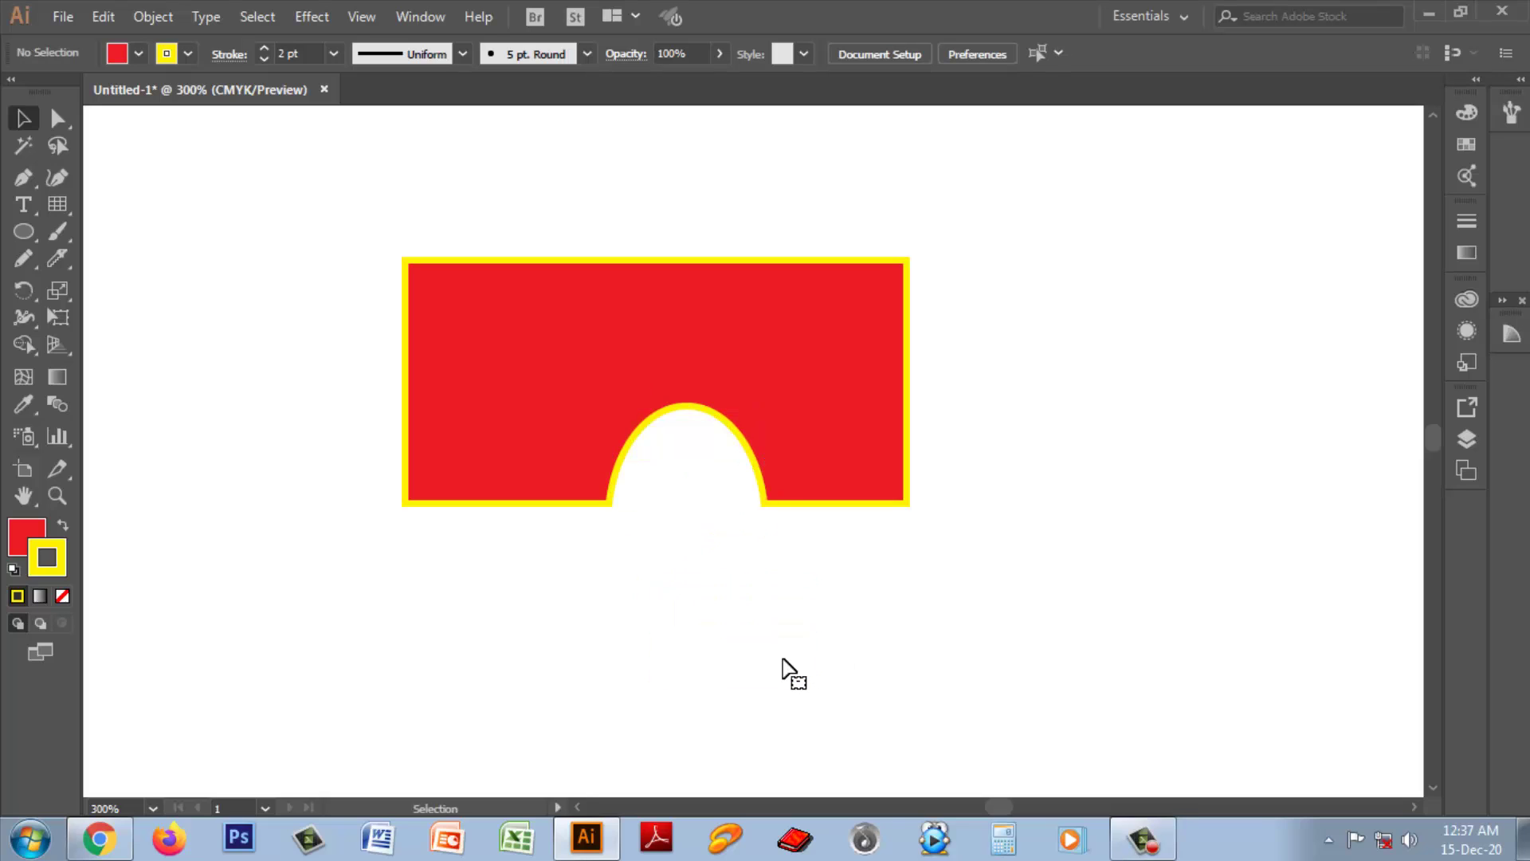
key("ctrl+z")
key("ctrl+z")
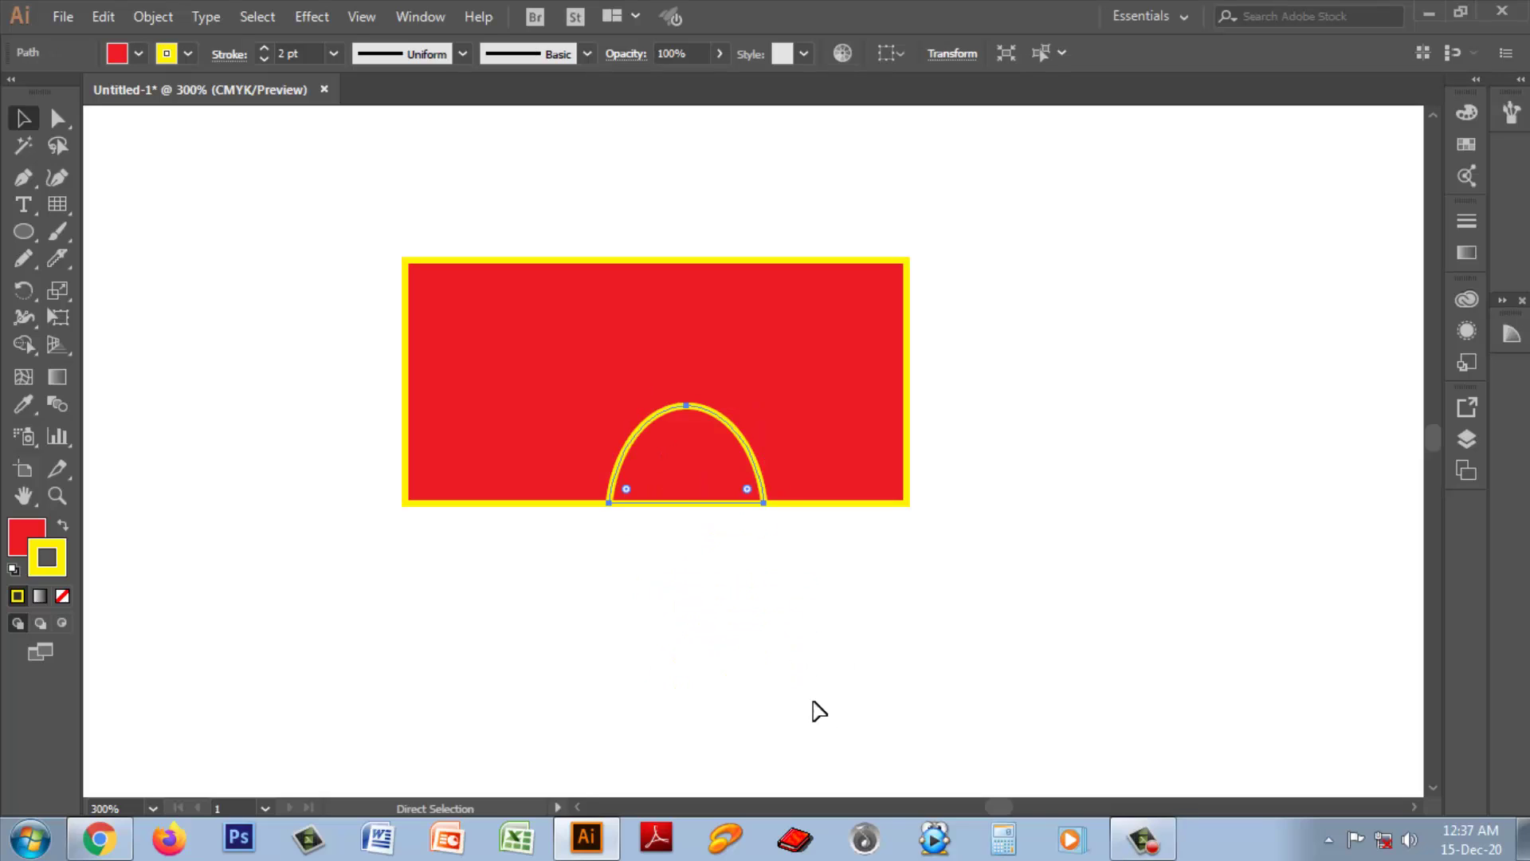
- Select both pieces of the divided rectangle and delete them
left_click(847, 647)
left_click_drag(287, 195, 989, 597)
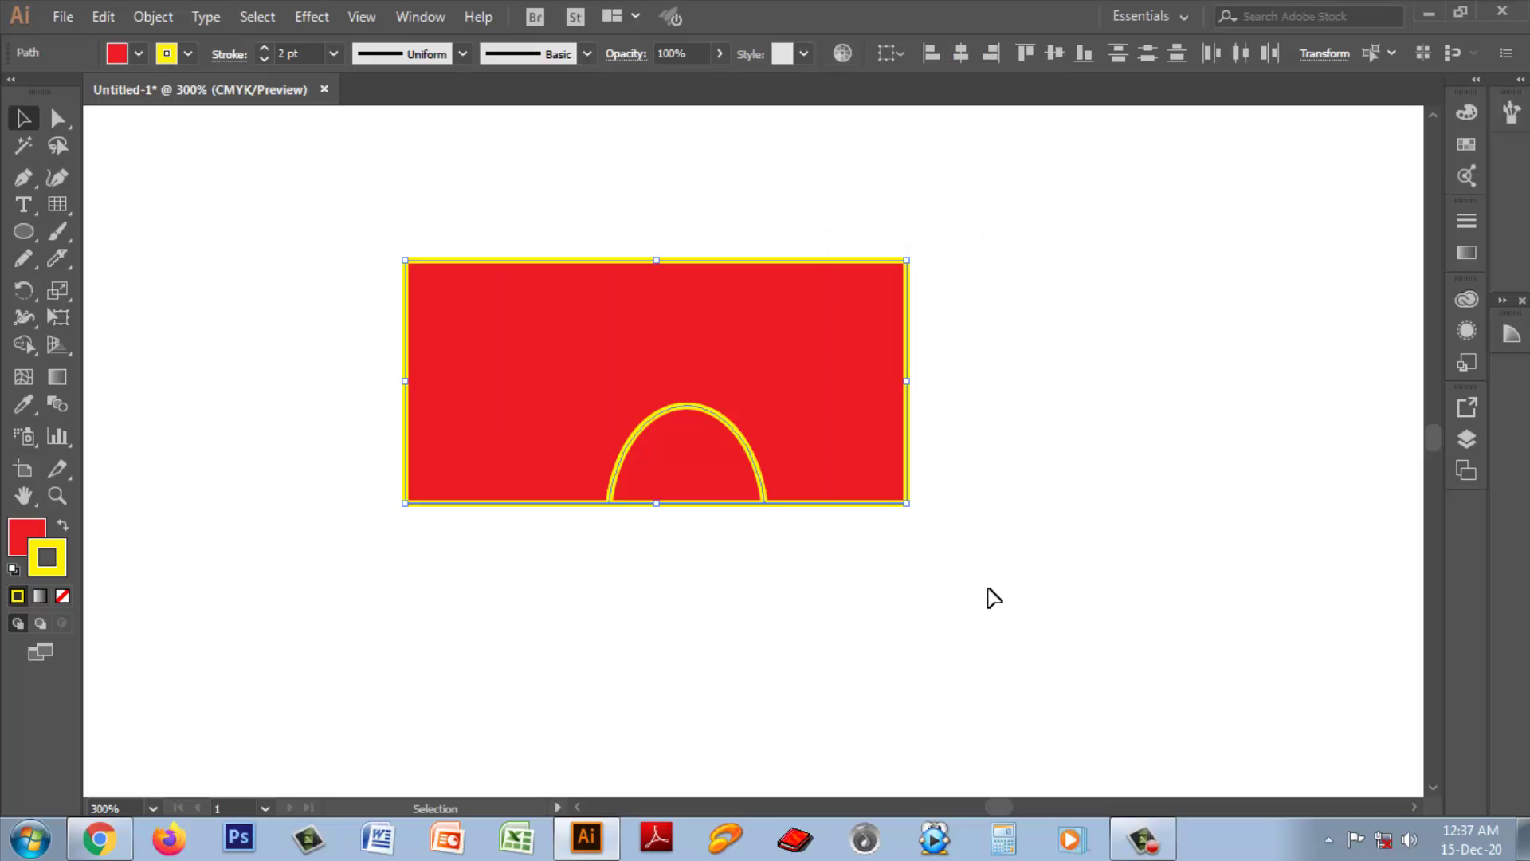
key("Delete")
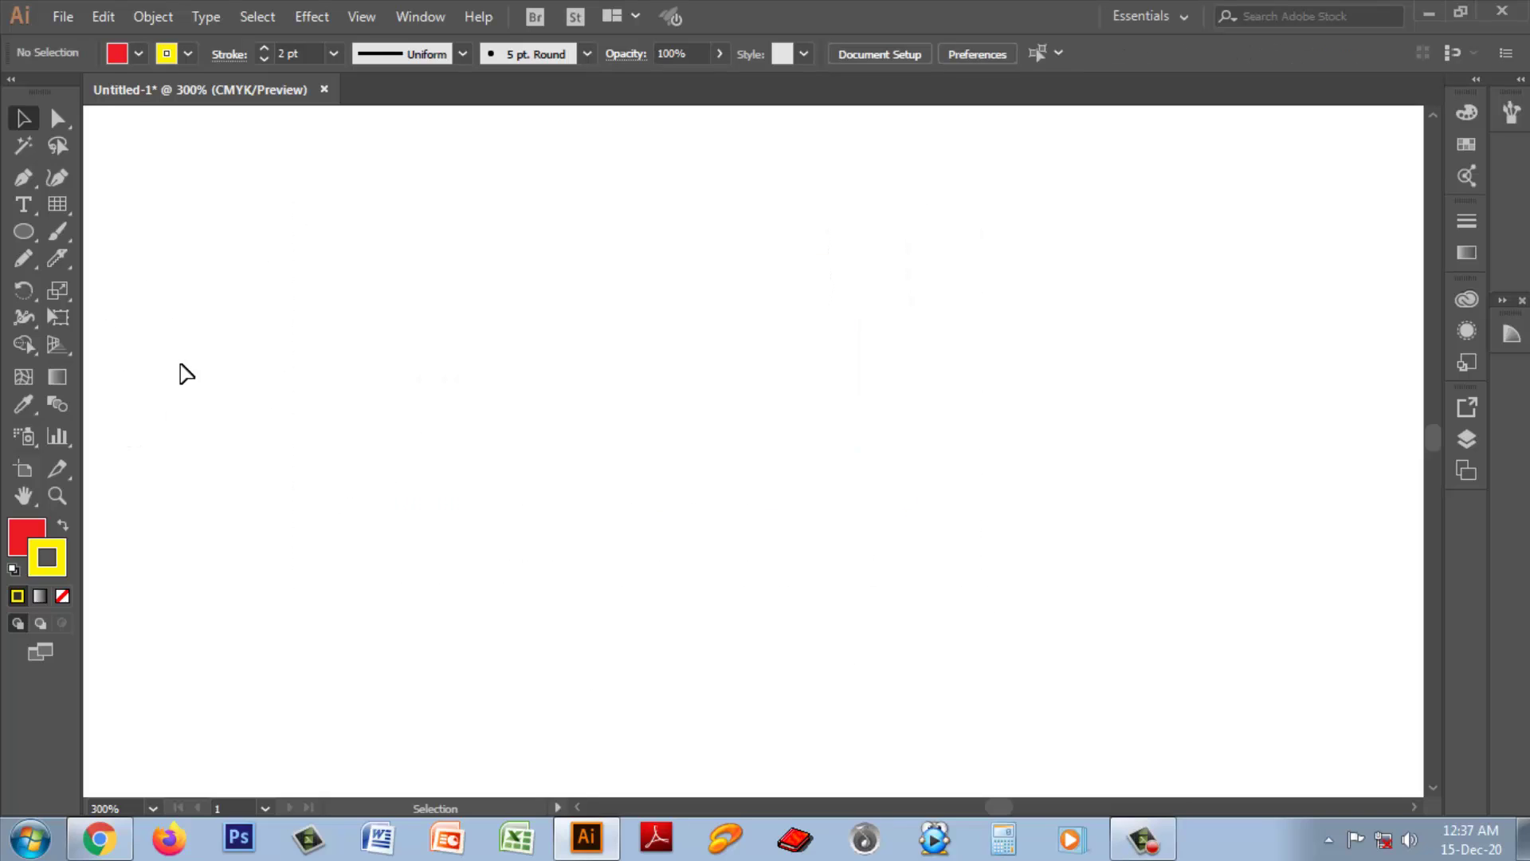
- Draw a red rectangle about 135 × 91 px and set its stroke to none
mouse_move(24, 237)
left_mouse_down()
mouse_move(119, 255)
mouse_move(119, 229)
left_mouse_up()
left_click_drag(390, 260, 846, 565)
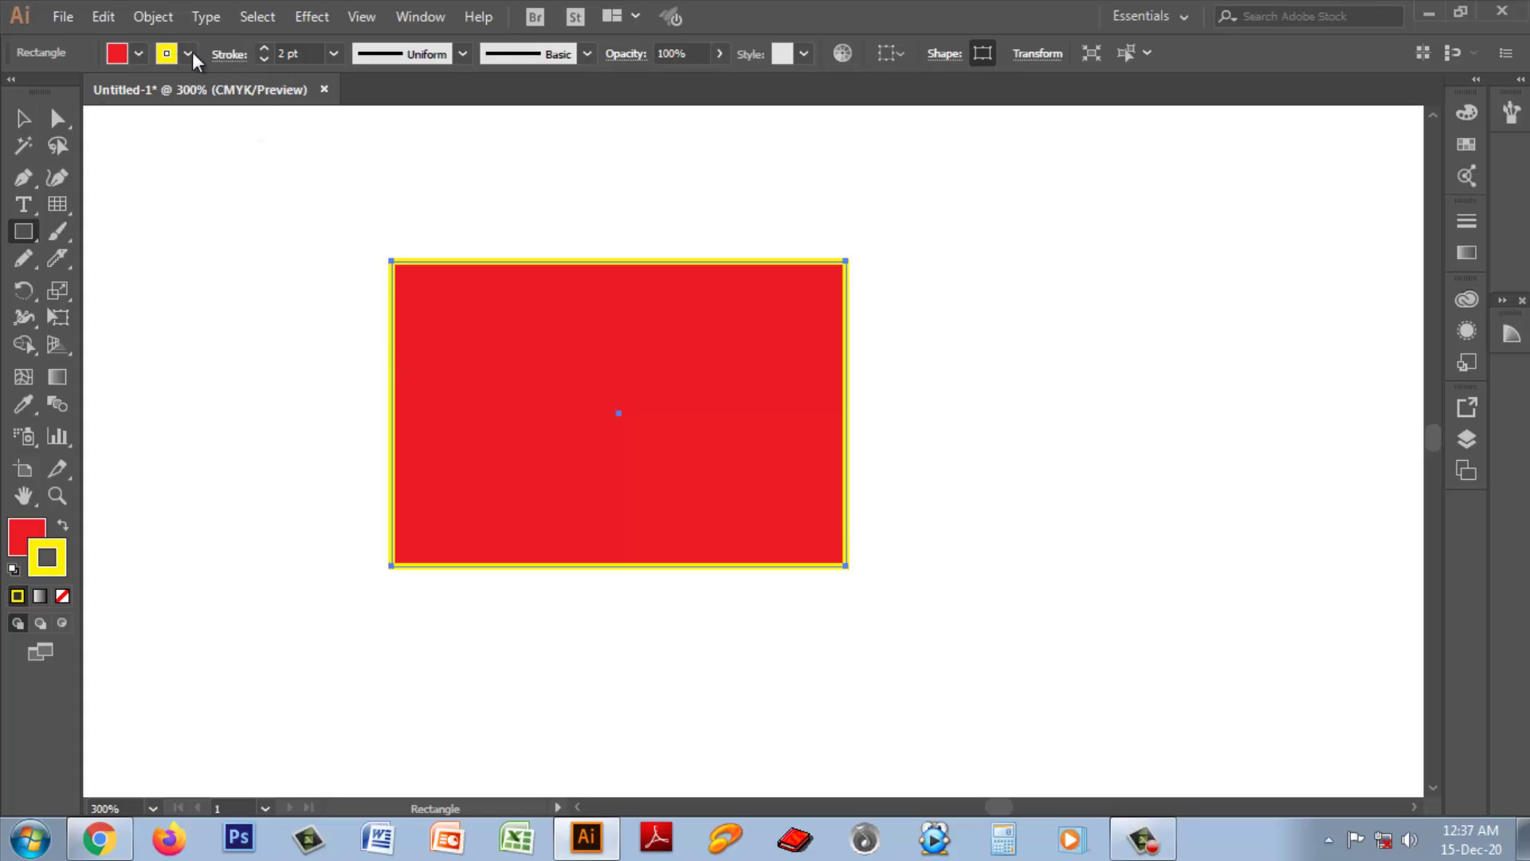
left_click(188, 53)
left_click(27, 100)
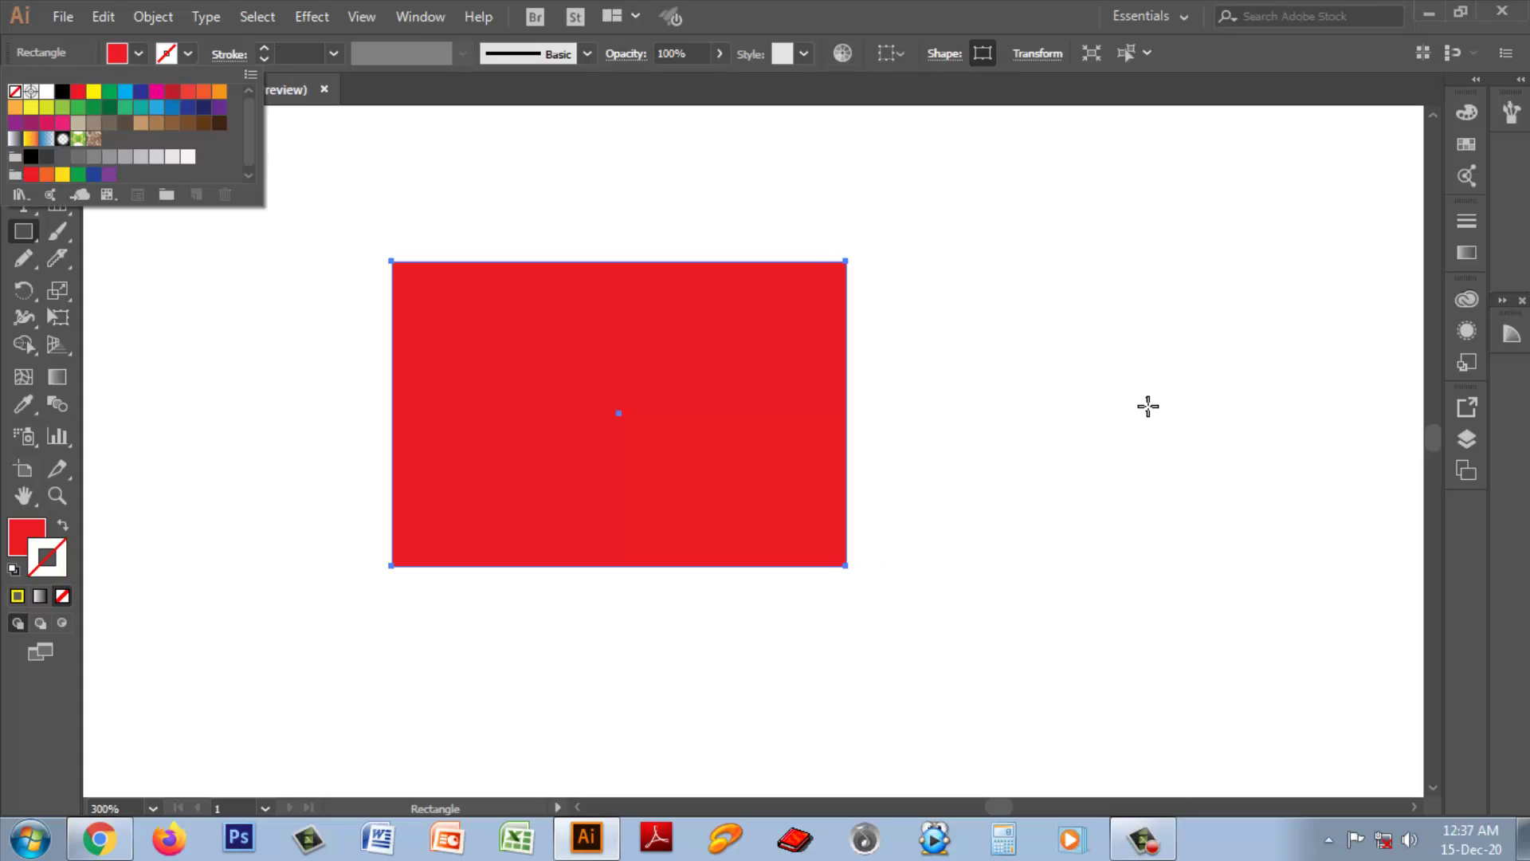
- Use Split Into Grid on the red rectangle with Preview on, setting 4 rows and 4 columns
left_click(144, 17)
mouse_move(374, 486)
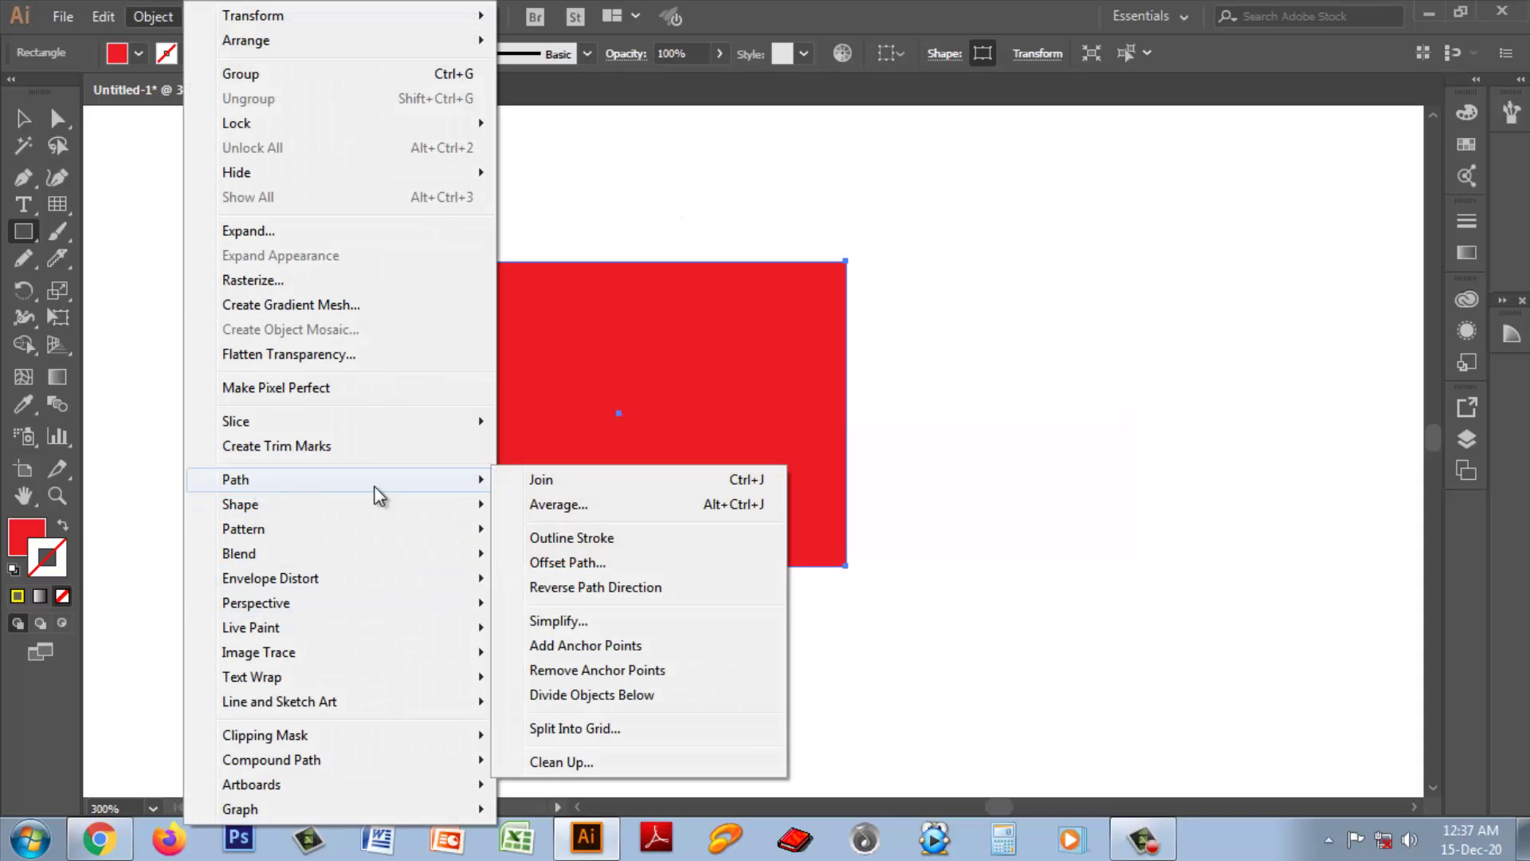
left_click(581, 727)
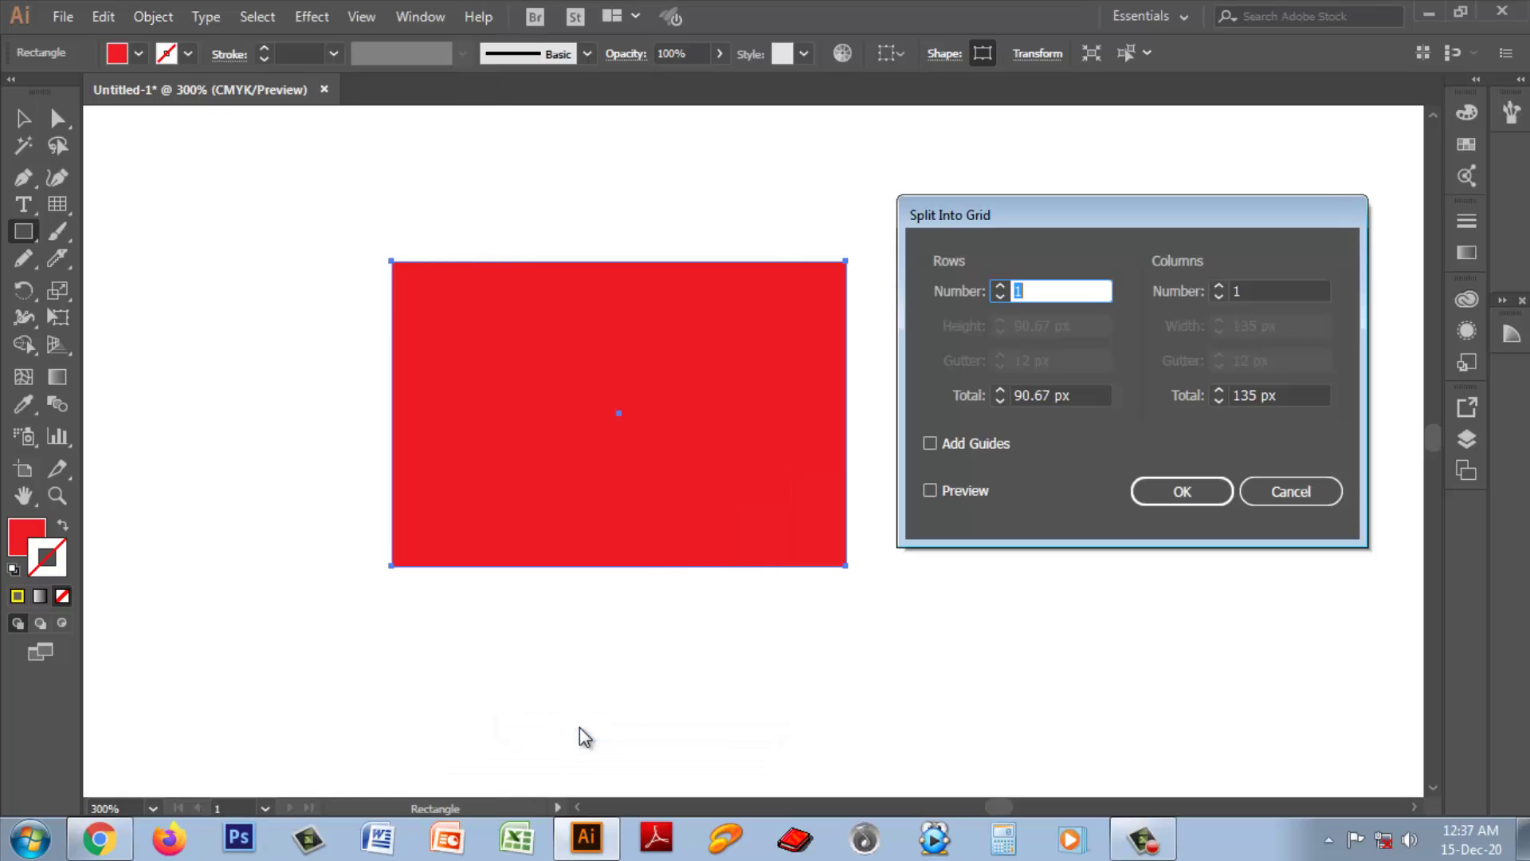
left_click(931, 488)
left_click(1001, 287)
left_click(1001, 286)
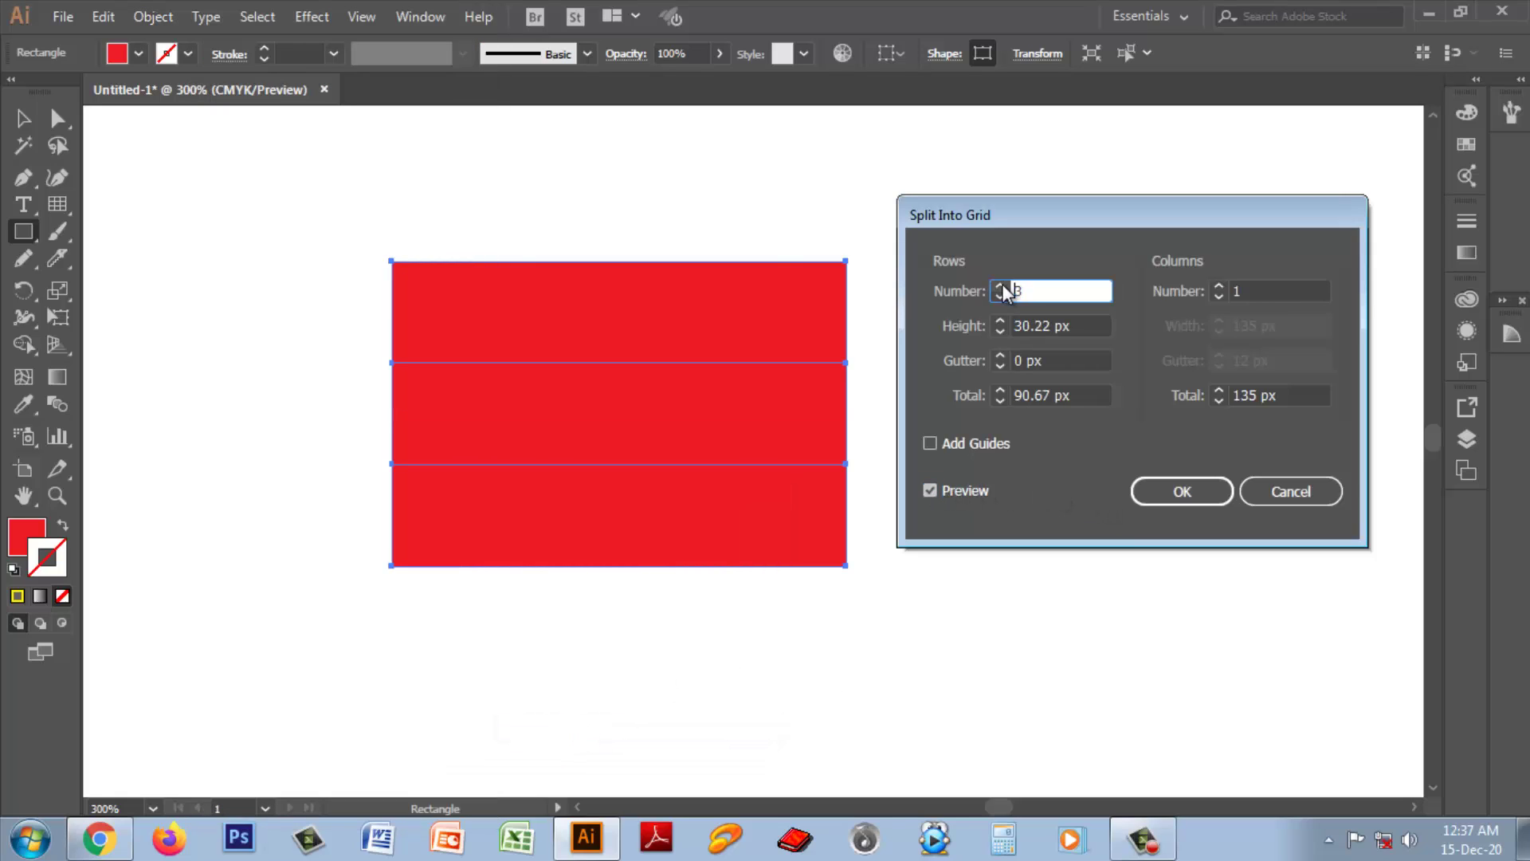
left_click(1001, 287)
left_click(1219, 286)
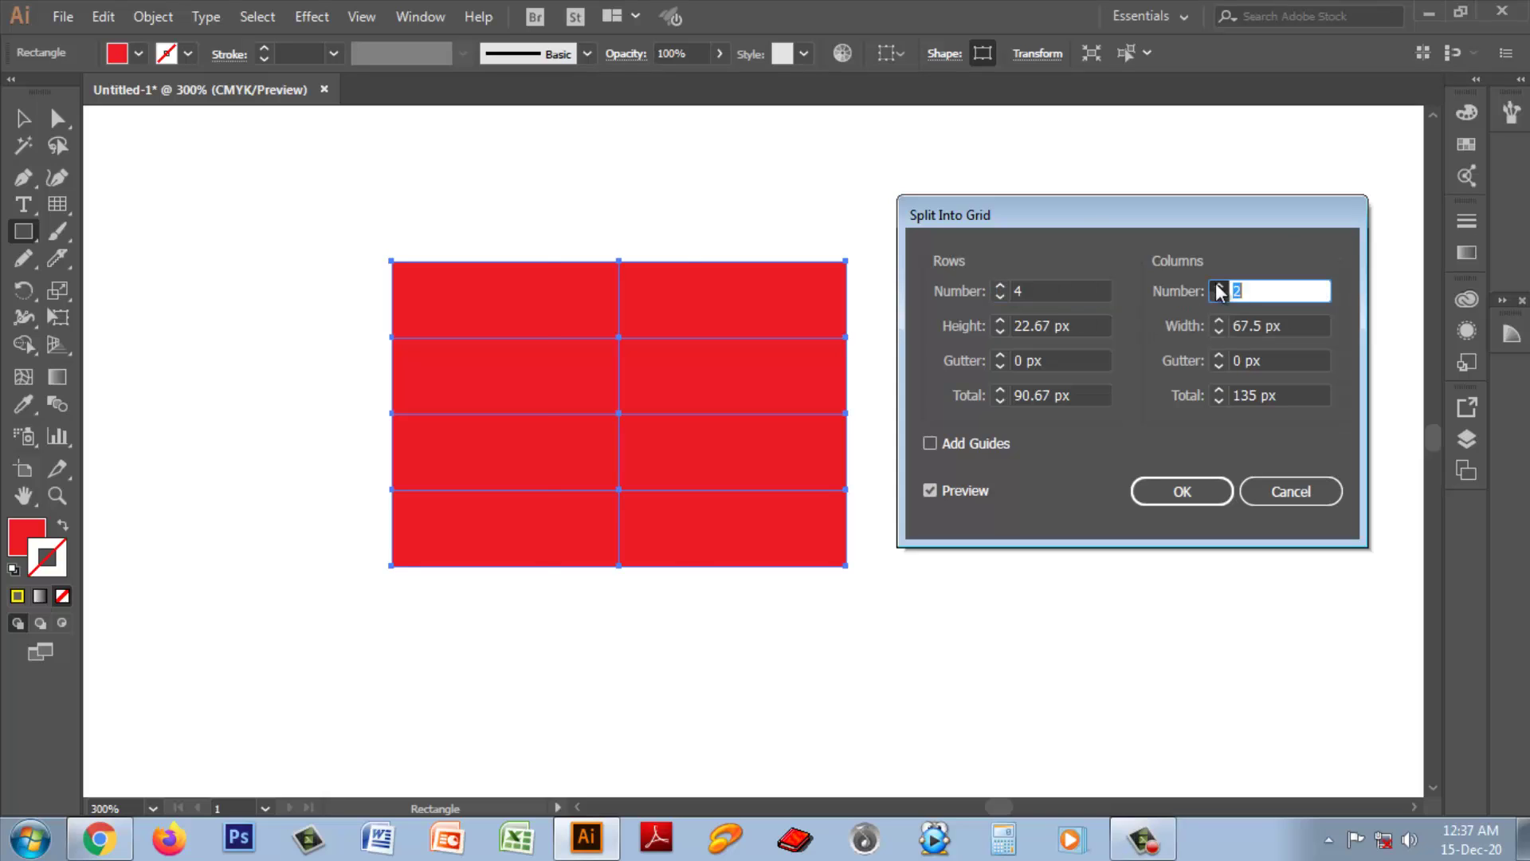
left_click(1218, 286)
left_click(1218, 287)
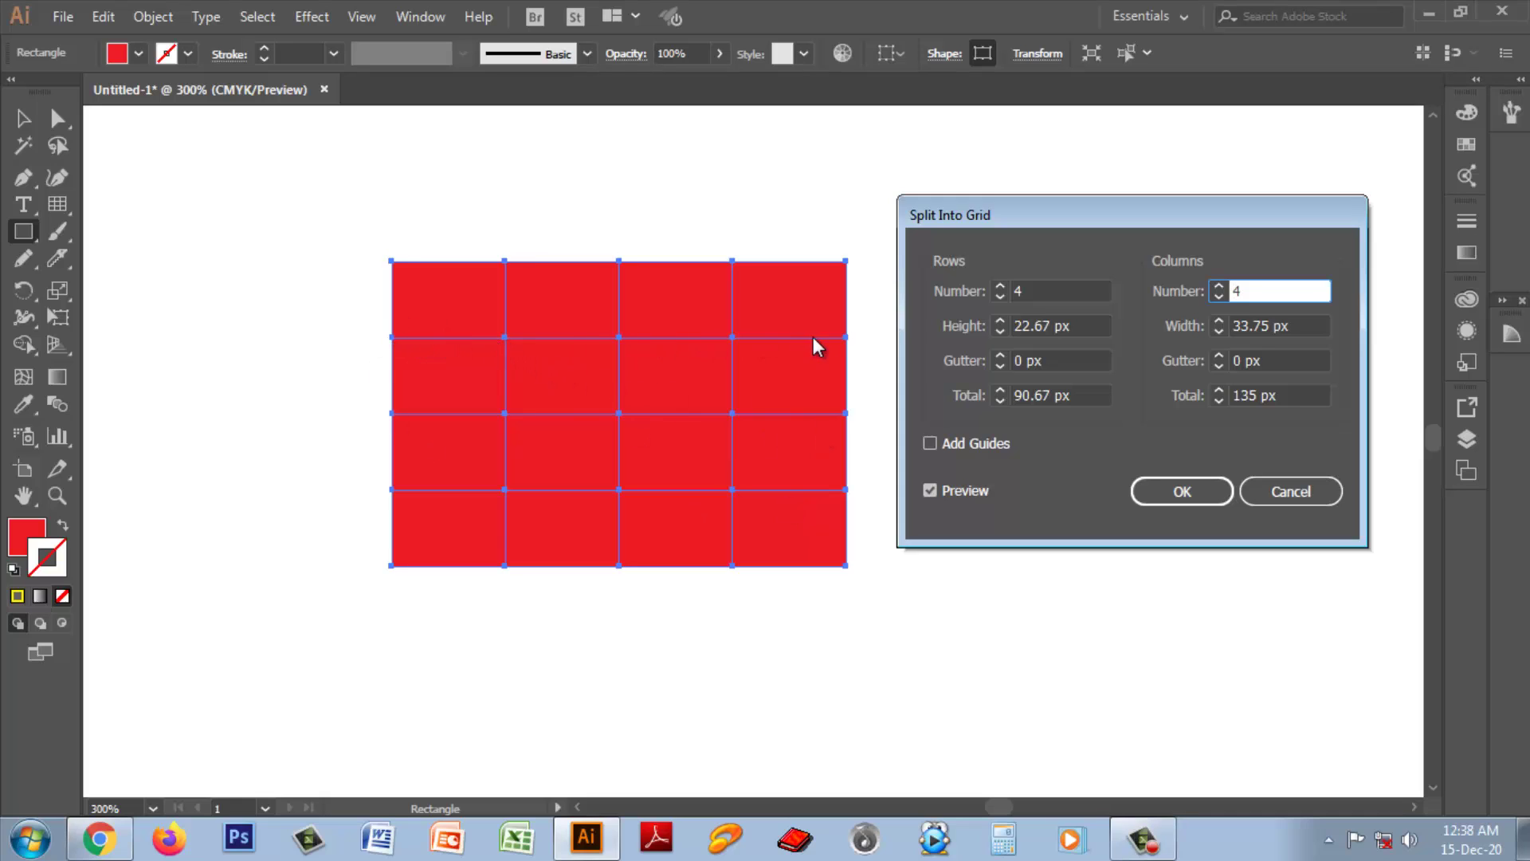
- Set the grid's row gutter to 3 px and column gutter to 4 px, and apply the split
left_click(1000, 356)
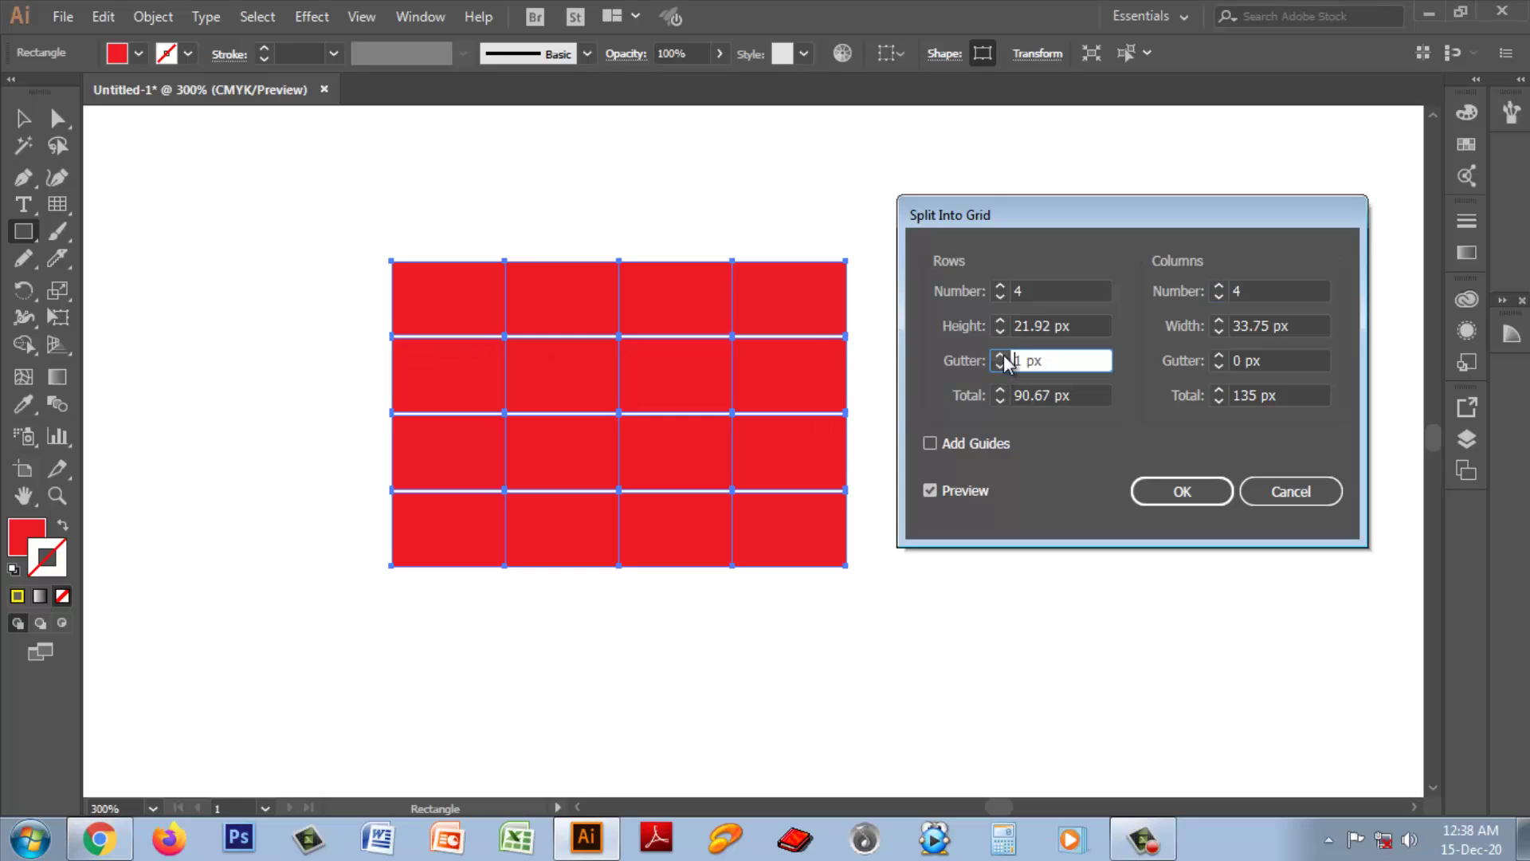
left_click(1000, 355)
left_click(1000, 355)
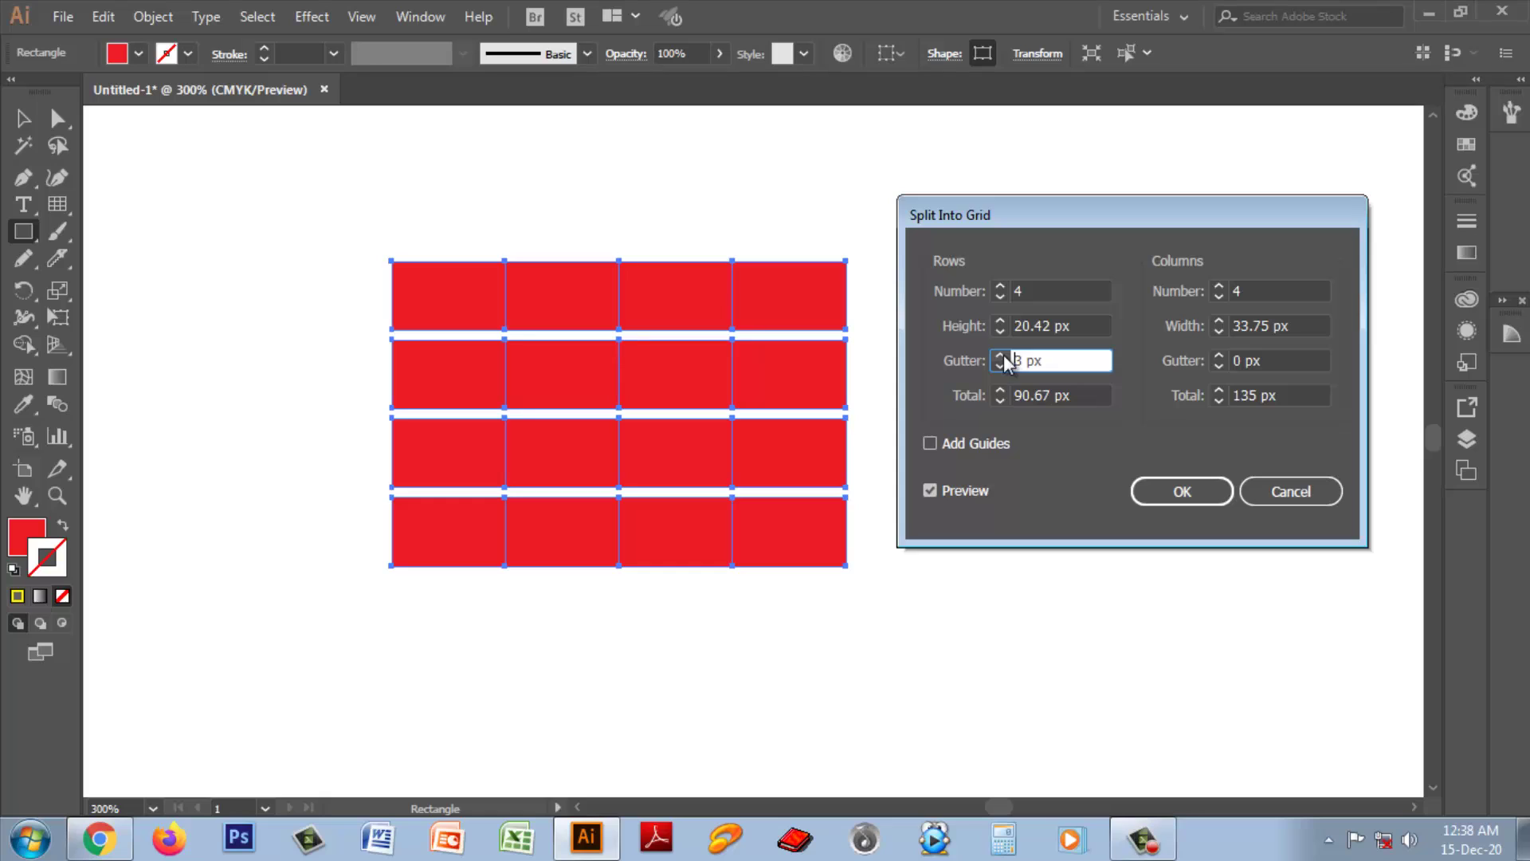
left_click(1218, 364)
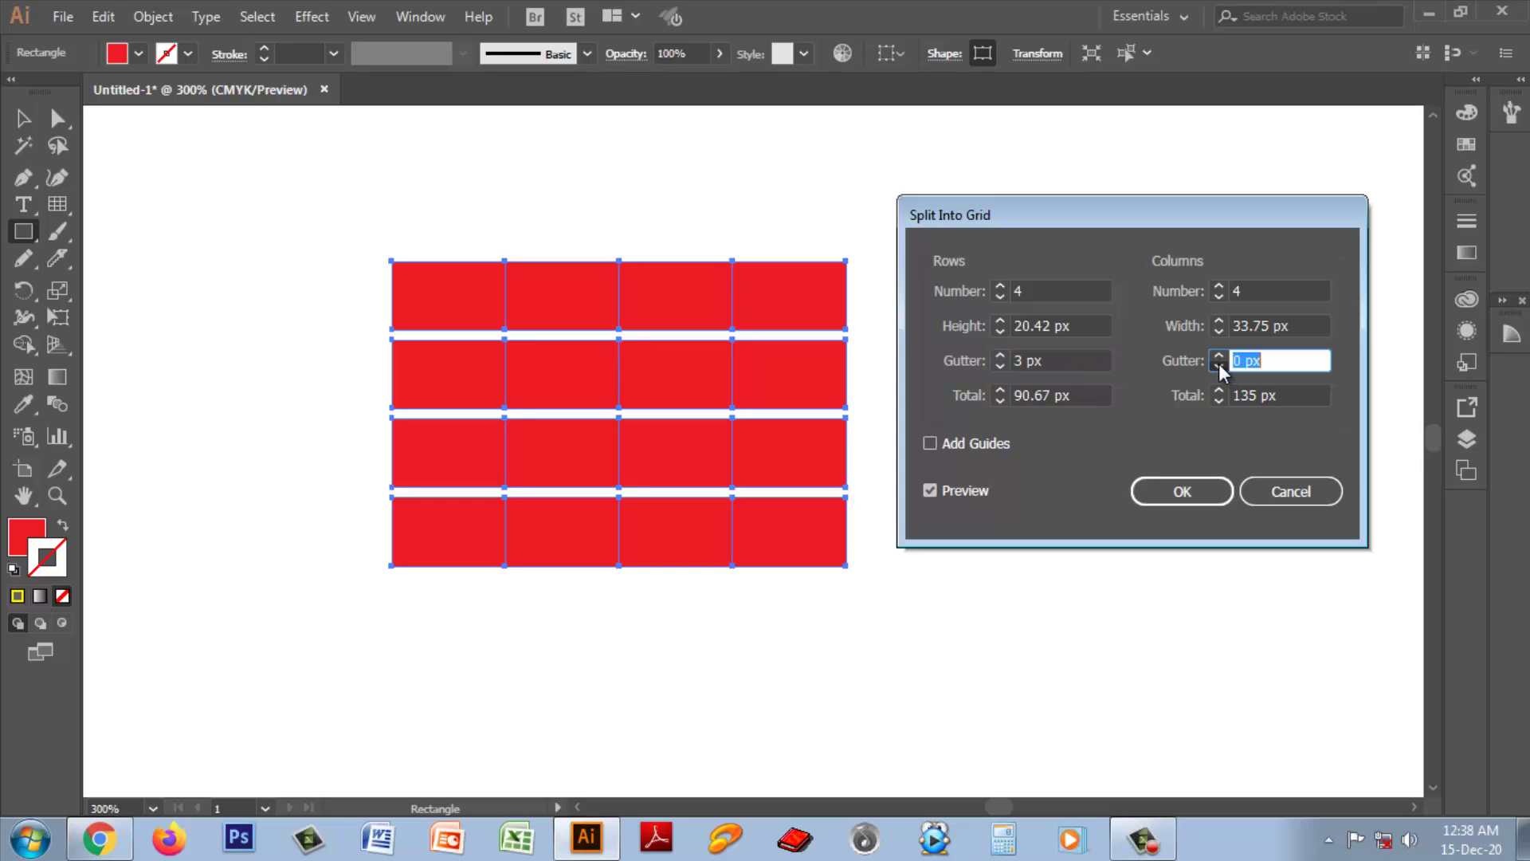
left_click(1220, 356)
left_click(1220, 357)
left_click(1220, 356)
left_click(1220, 356)
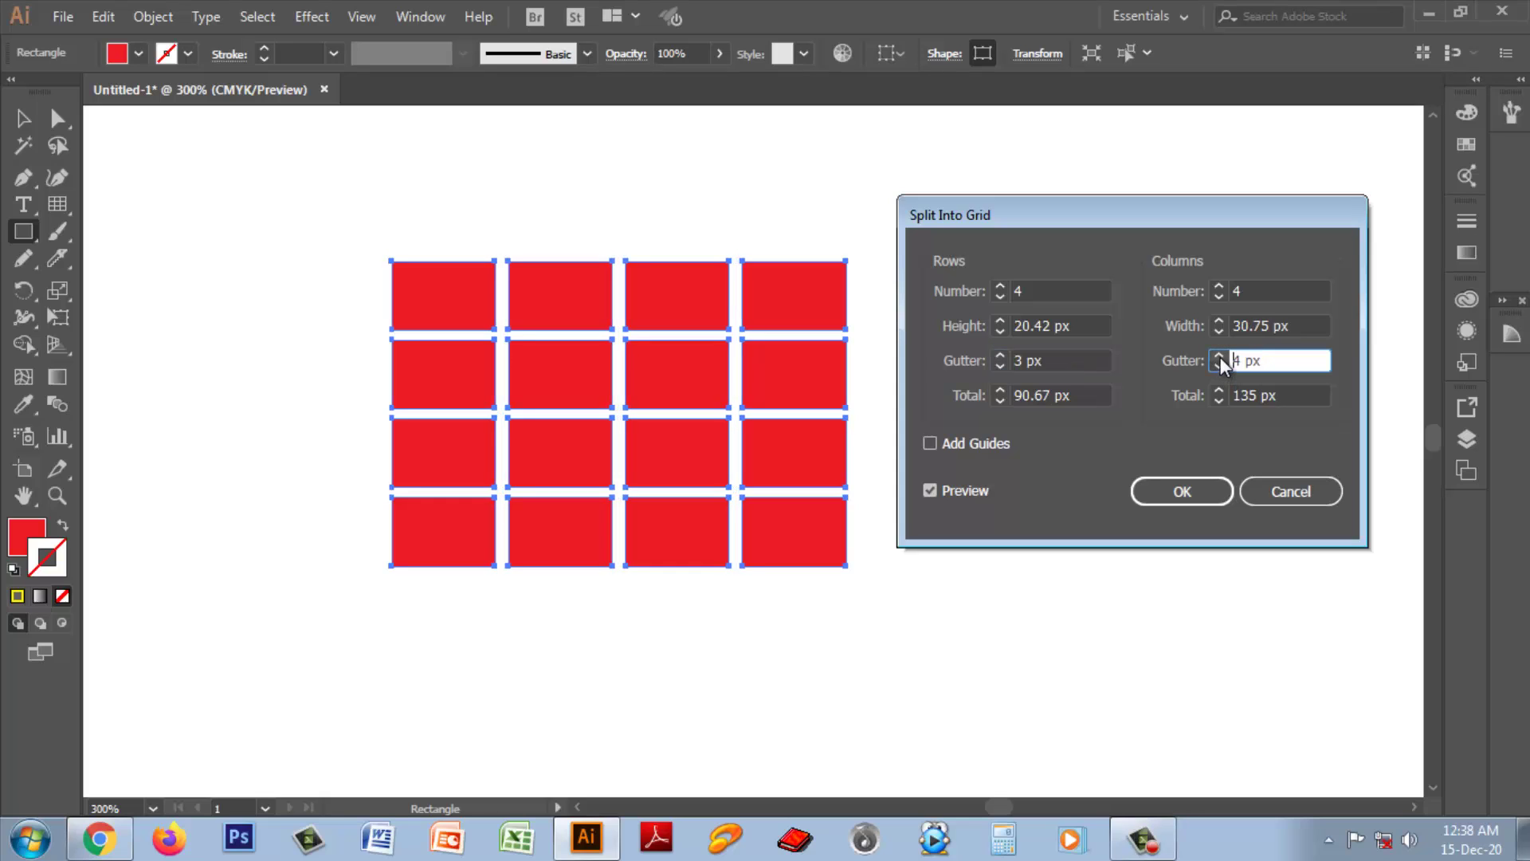
left_click(1182, 490)
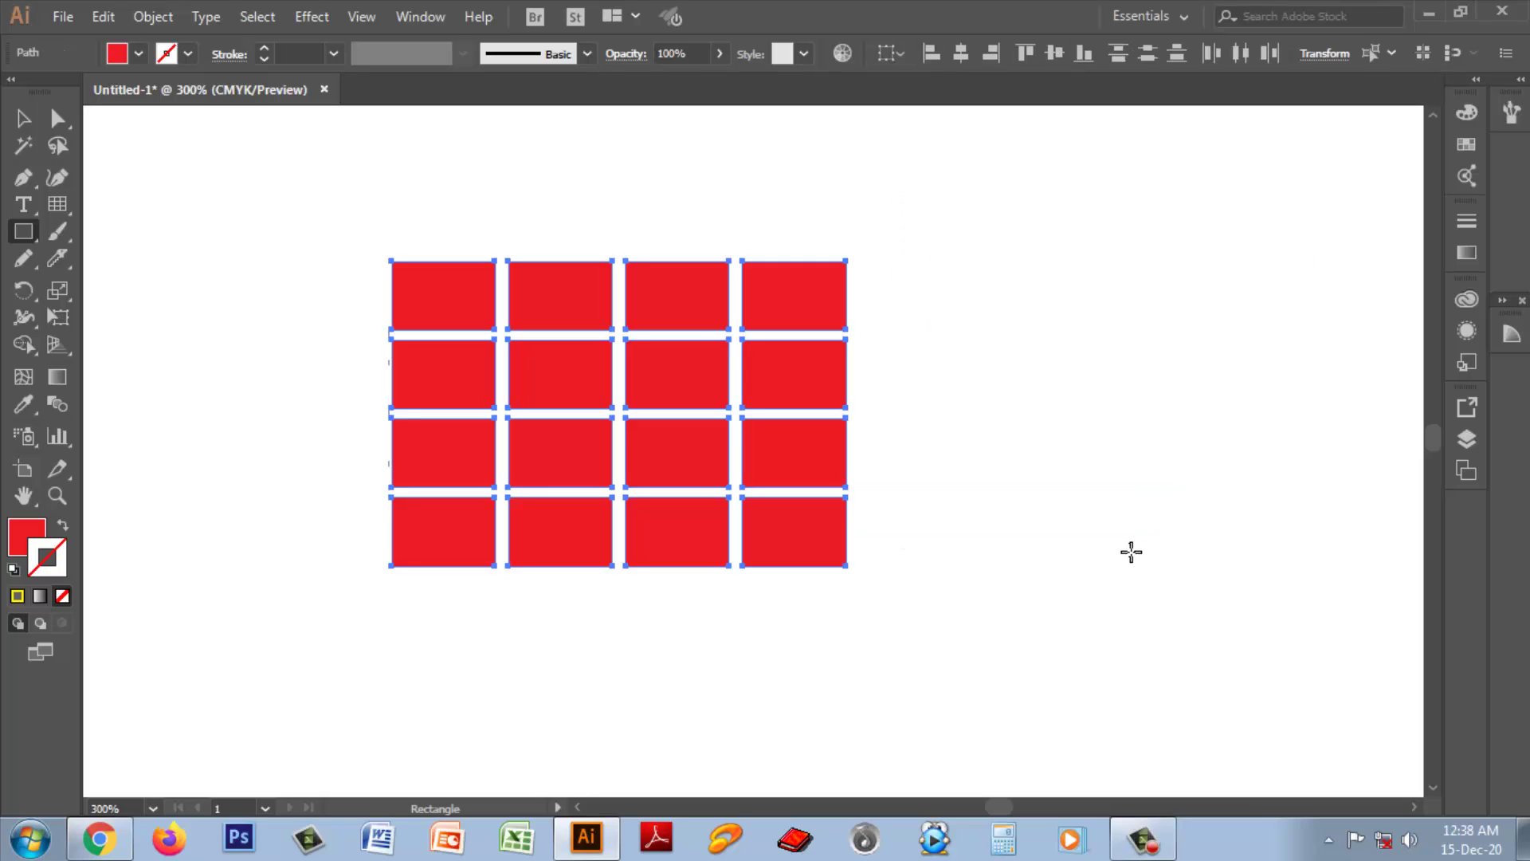
- Select only the grid's top-right cell and change its fill to green
left_click(23, 119)
left_click(1071, 529)
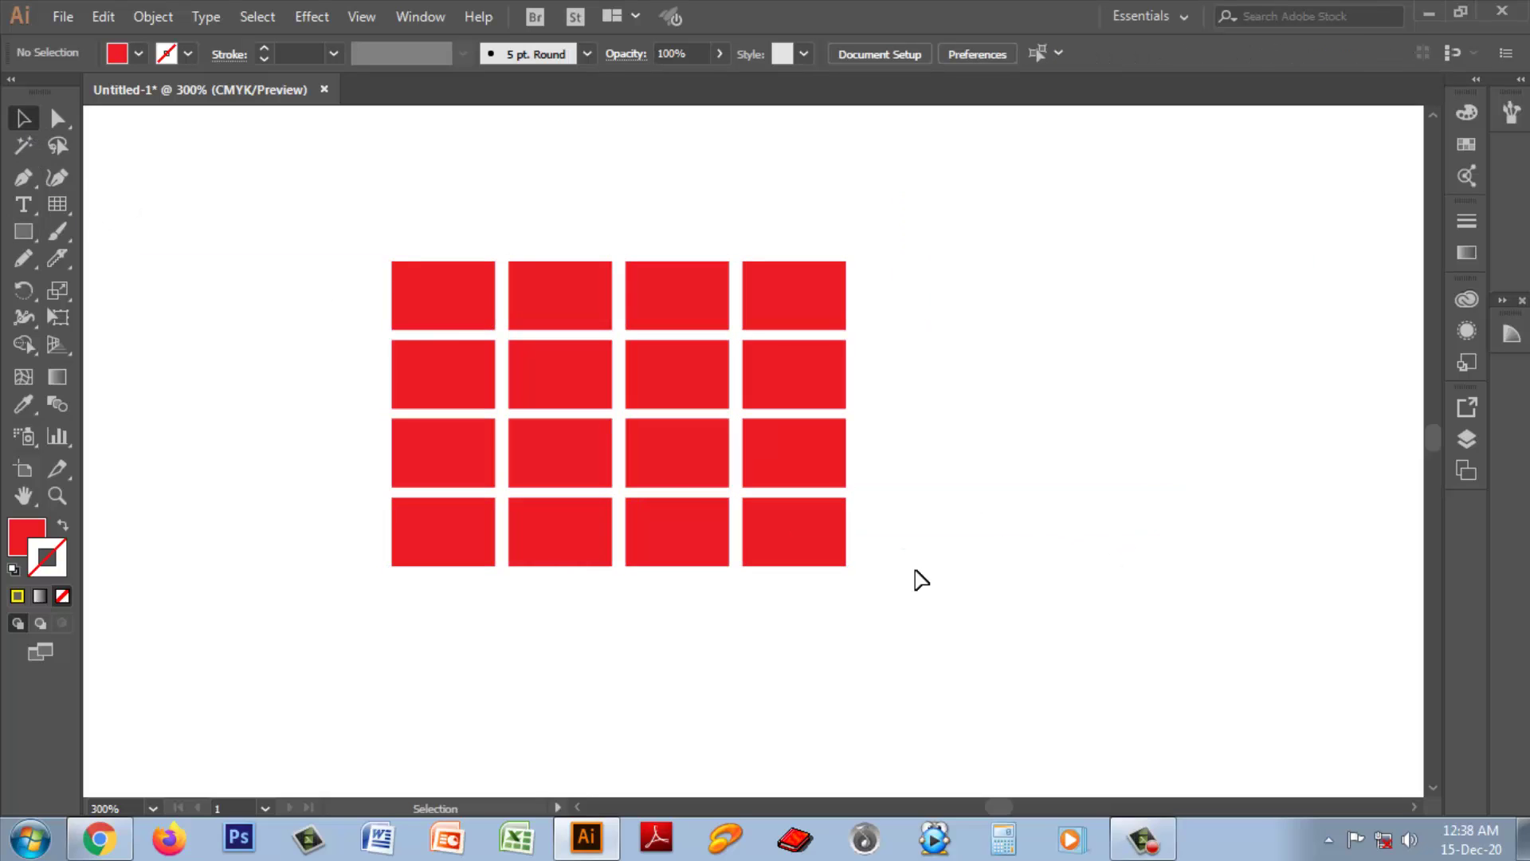
left_click_drag(369, 201, 996, 630)
left_click(1031, 624)
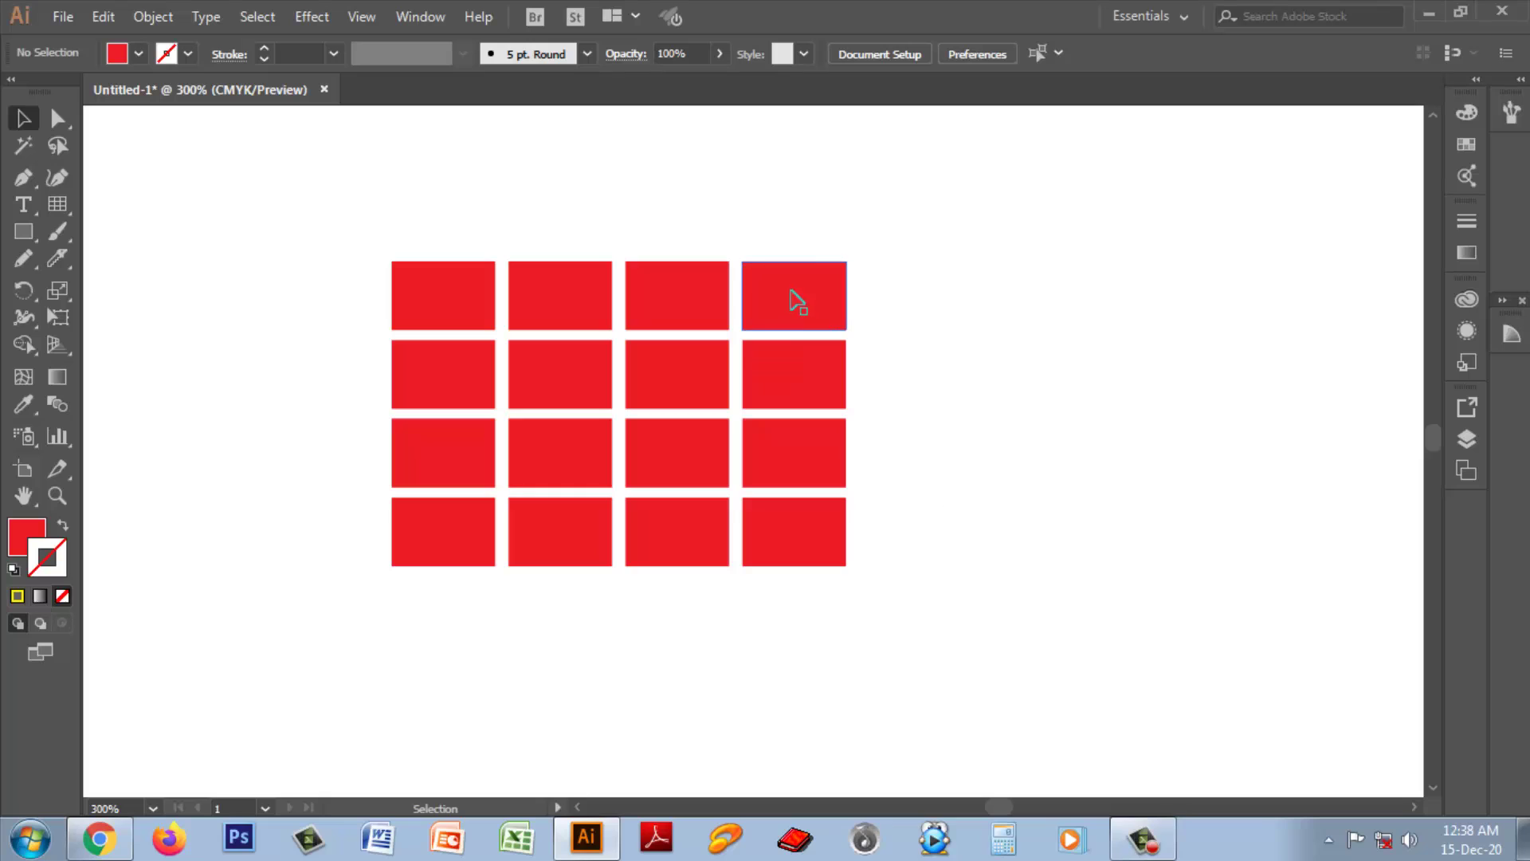
mouse_move(792, 300)
left_mouse_down()
mouse_move(1002, 301)
mouse_move(796, 301)
left_mouse_up()
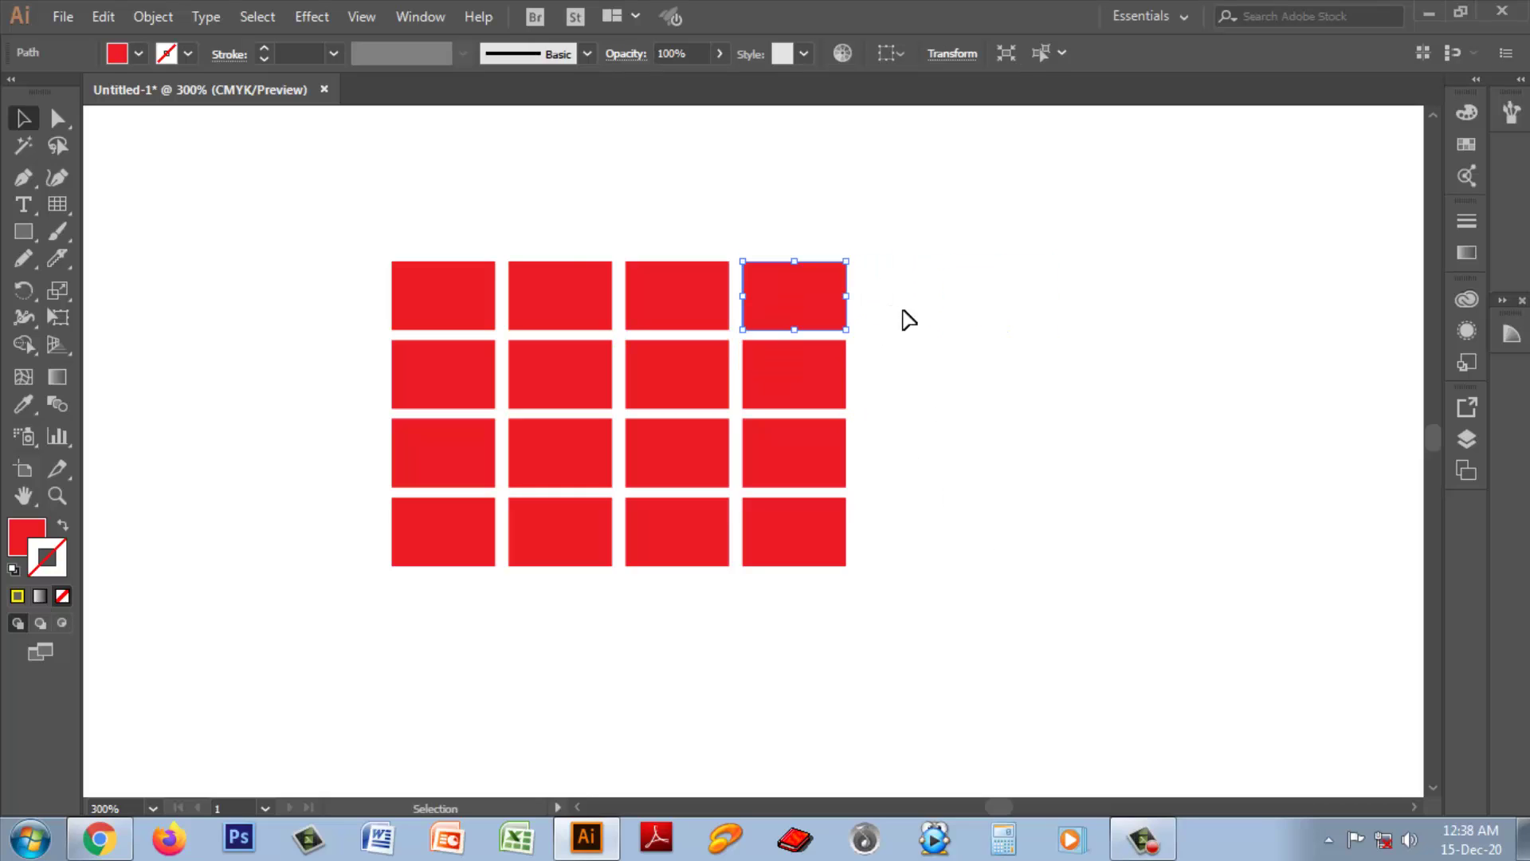
left_click(132, 57)
left_click(109, 91)
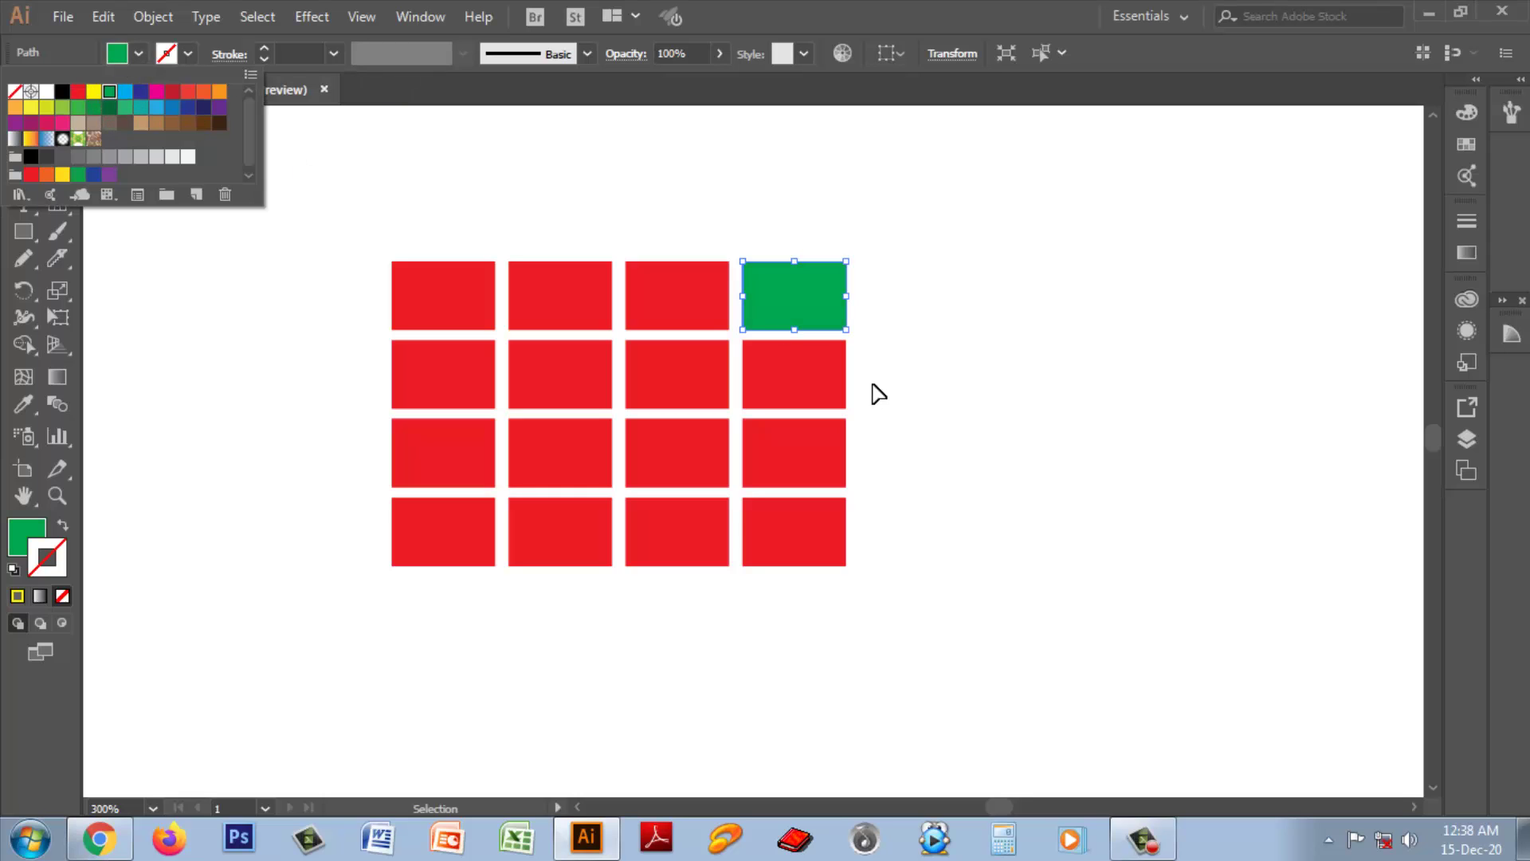
- Select all the cells of the grid together, including the green one
left_click_drag(314, 194, 922, 667)
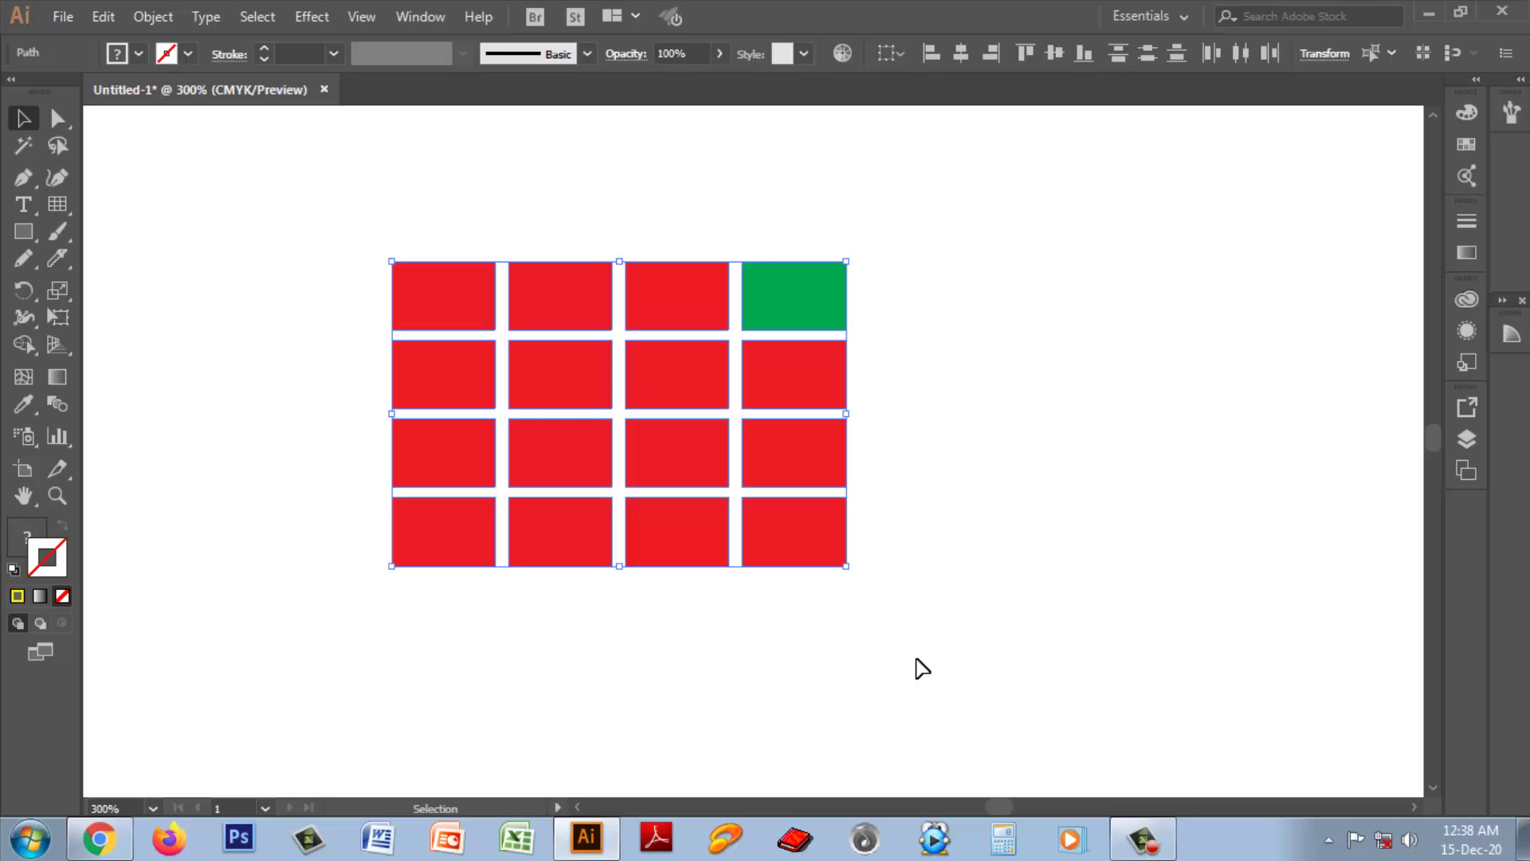
left_click(924, 502)
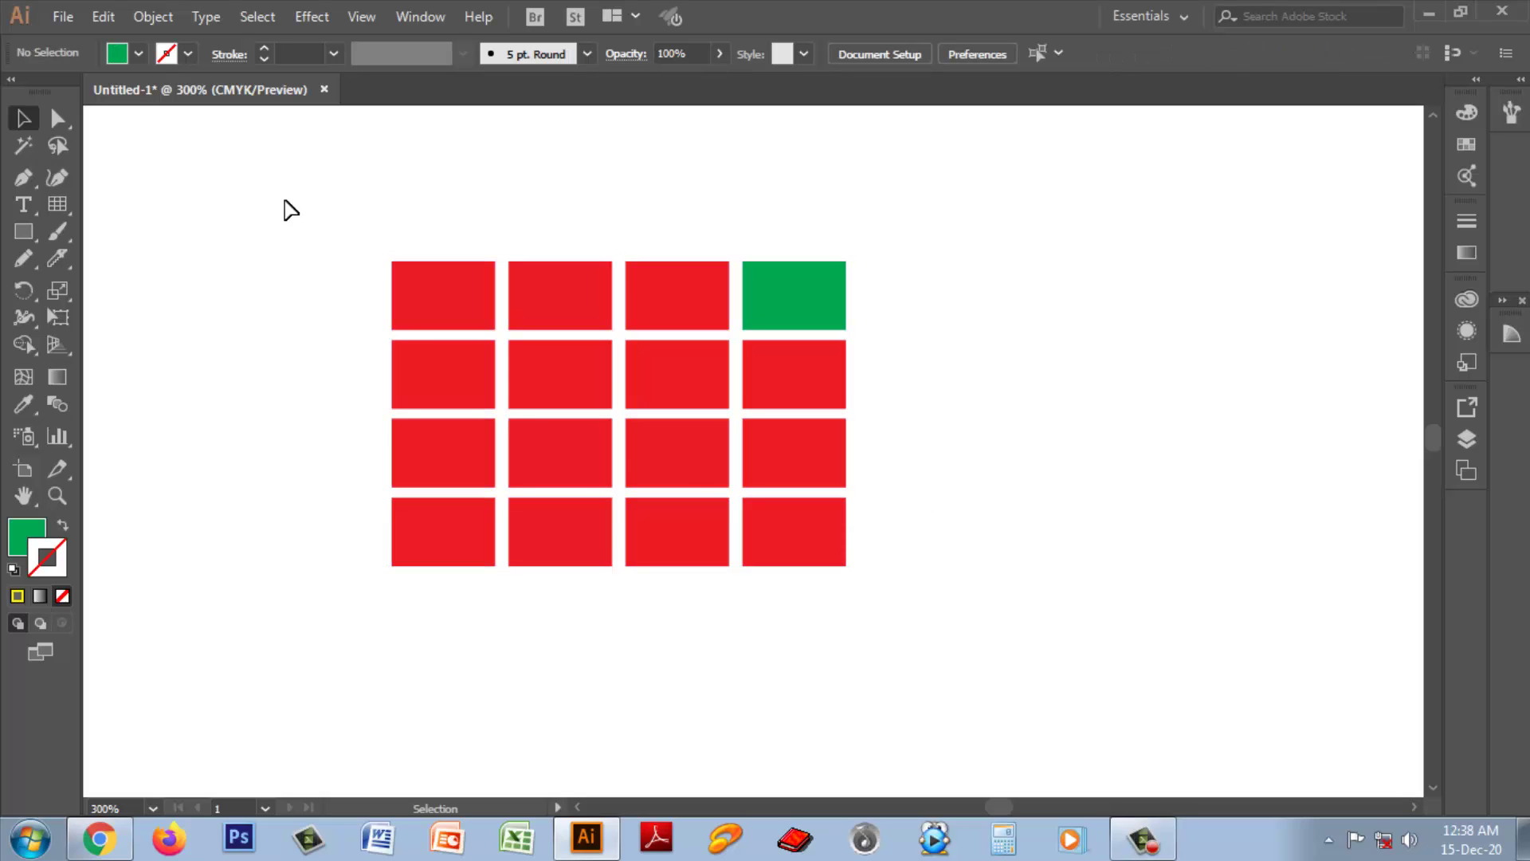
left_click_drag(292, 203, 1010, 692)
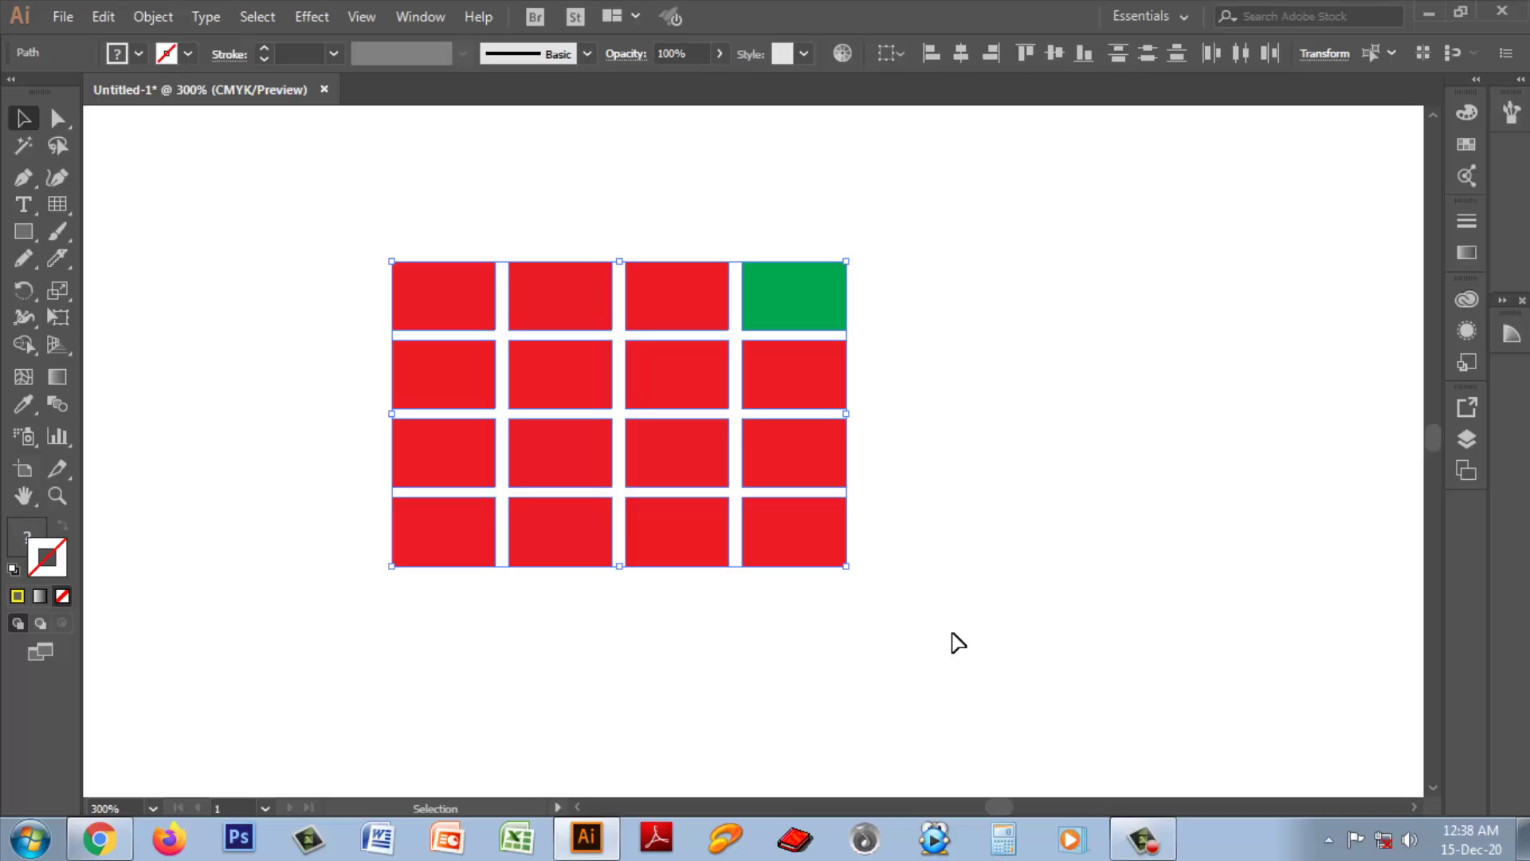
left_click(976, 670)
left_click_drag(342, 211, 923, 635)
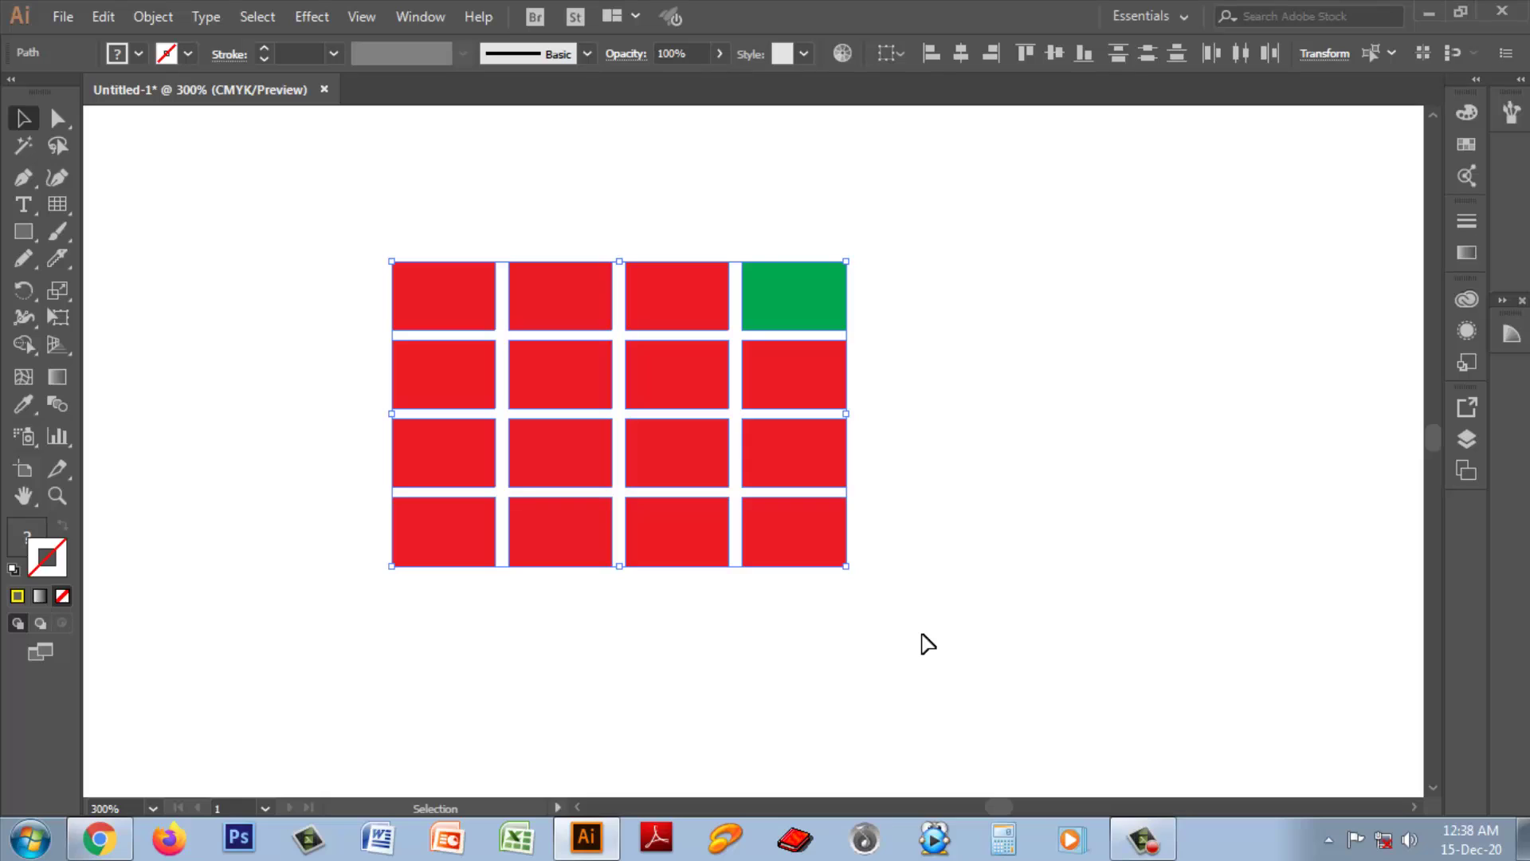